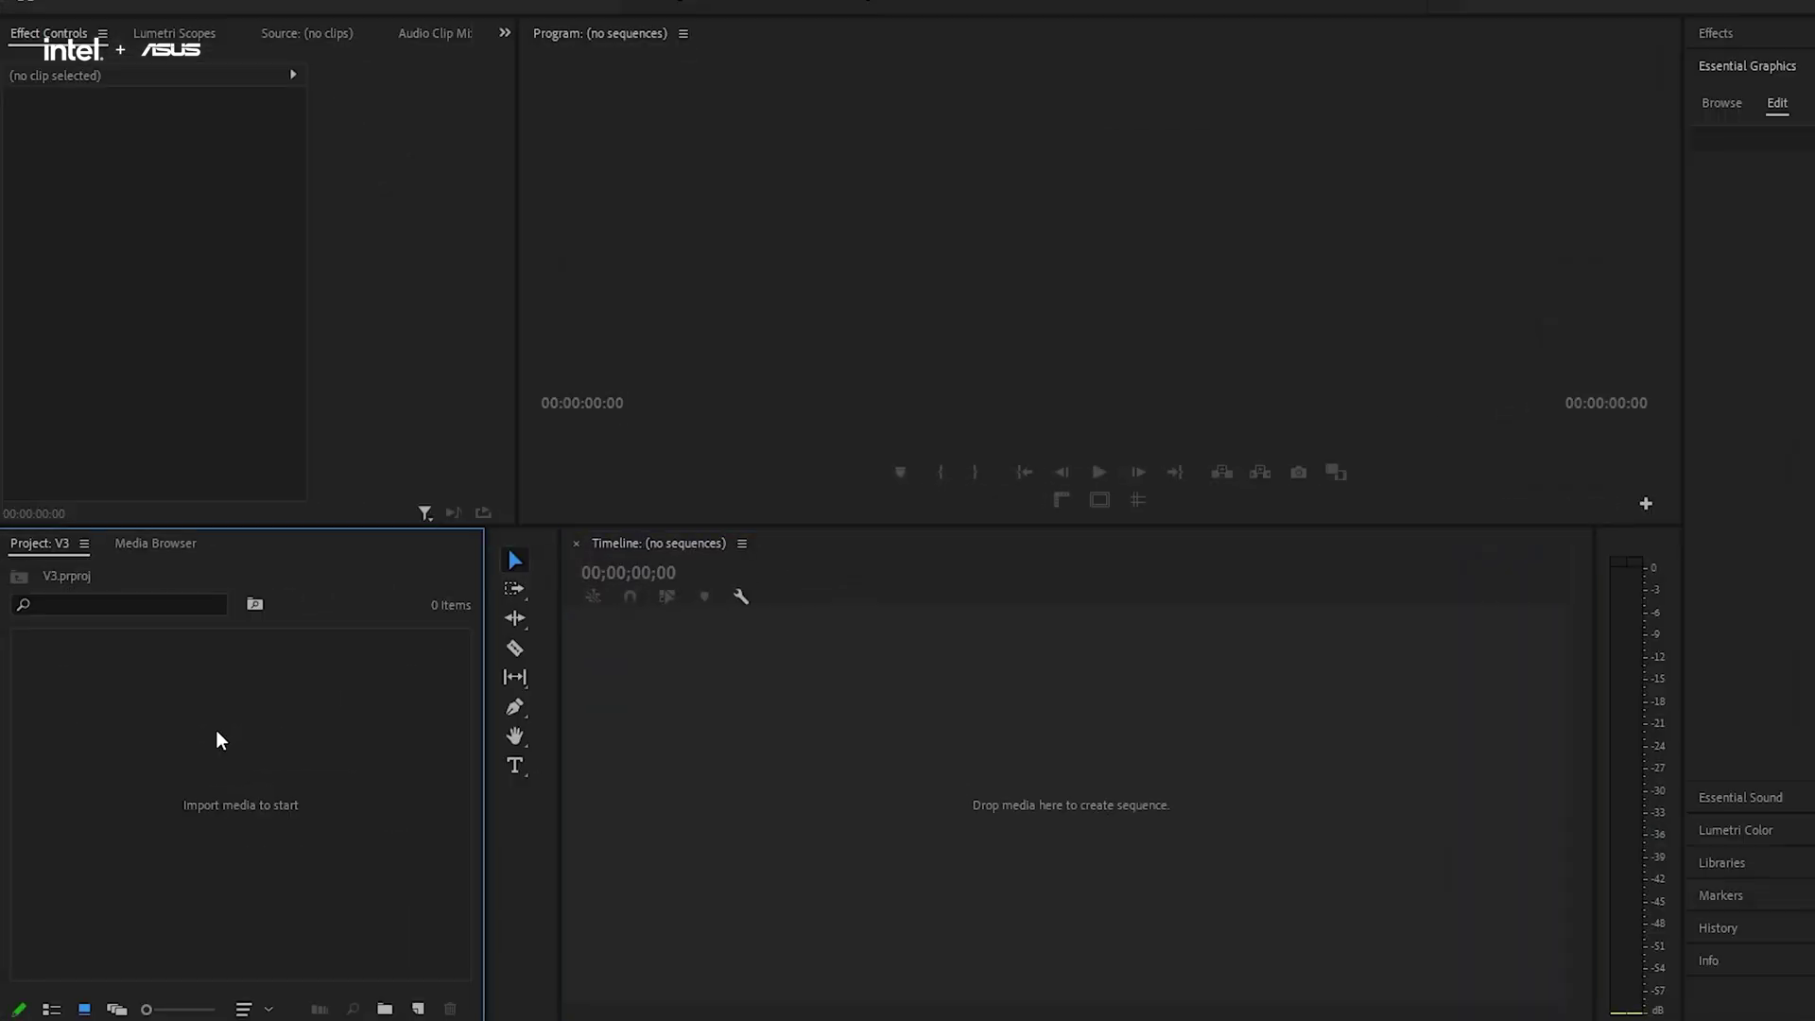
Import the Bangkok traveler clip of the walking woman into the project.
{"action": "double_click", "coordinate": [172, 726]}
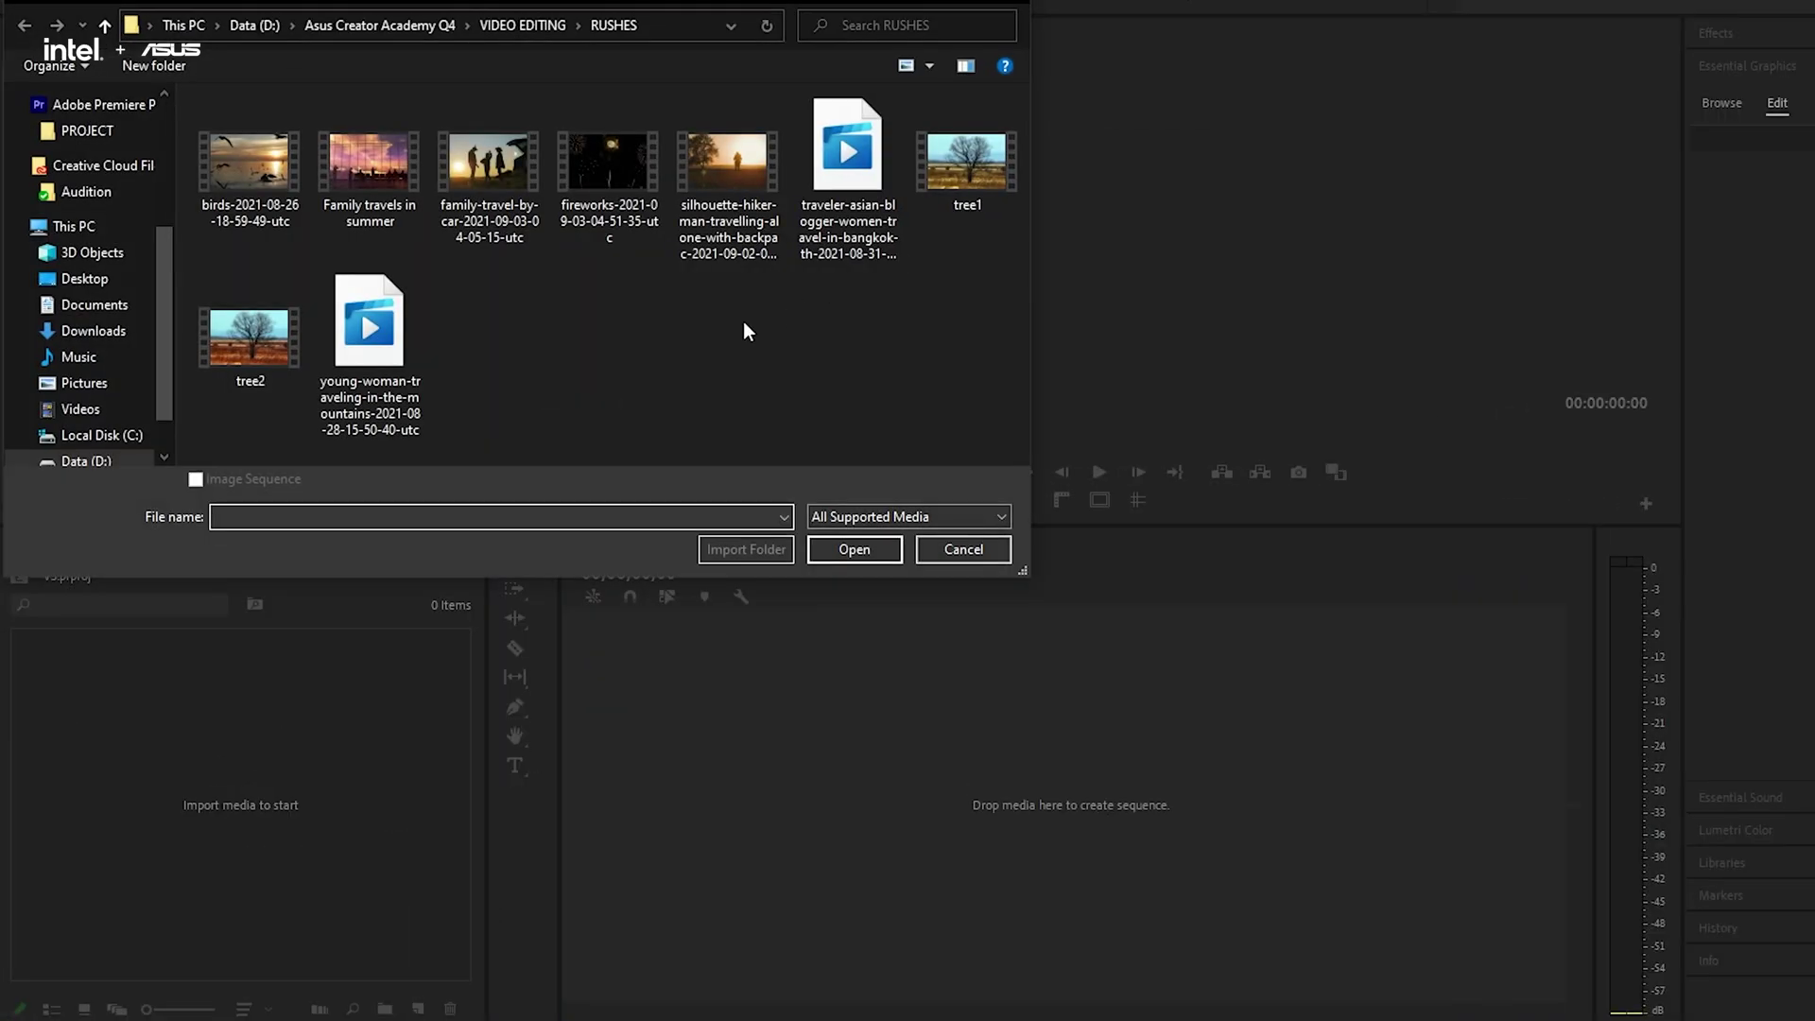
{"action": "left_click", "coordinate": [864, 149]}
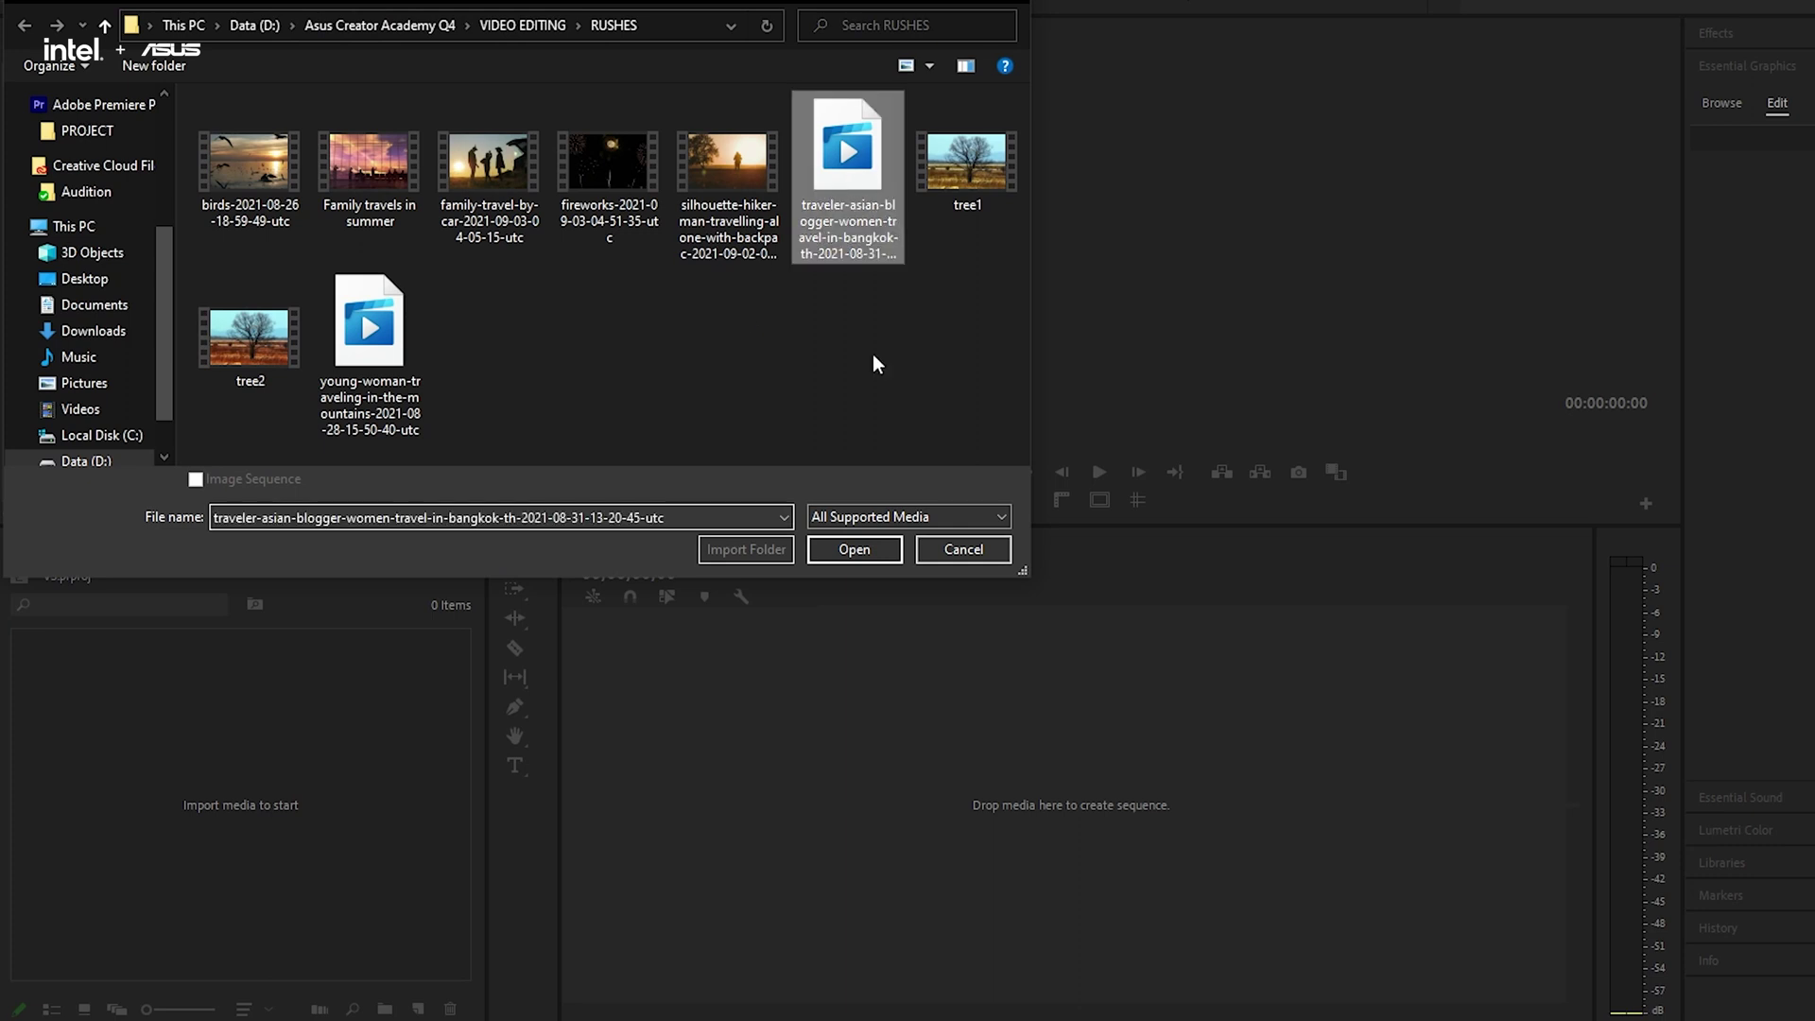
{"action": "left_click", "coordinate": [867, 552]}
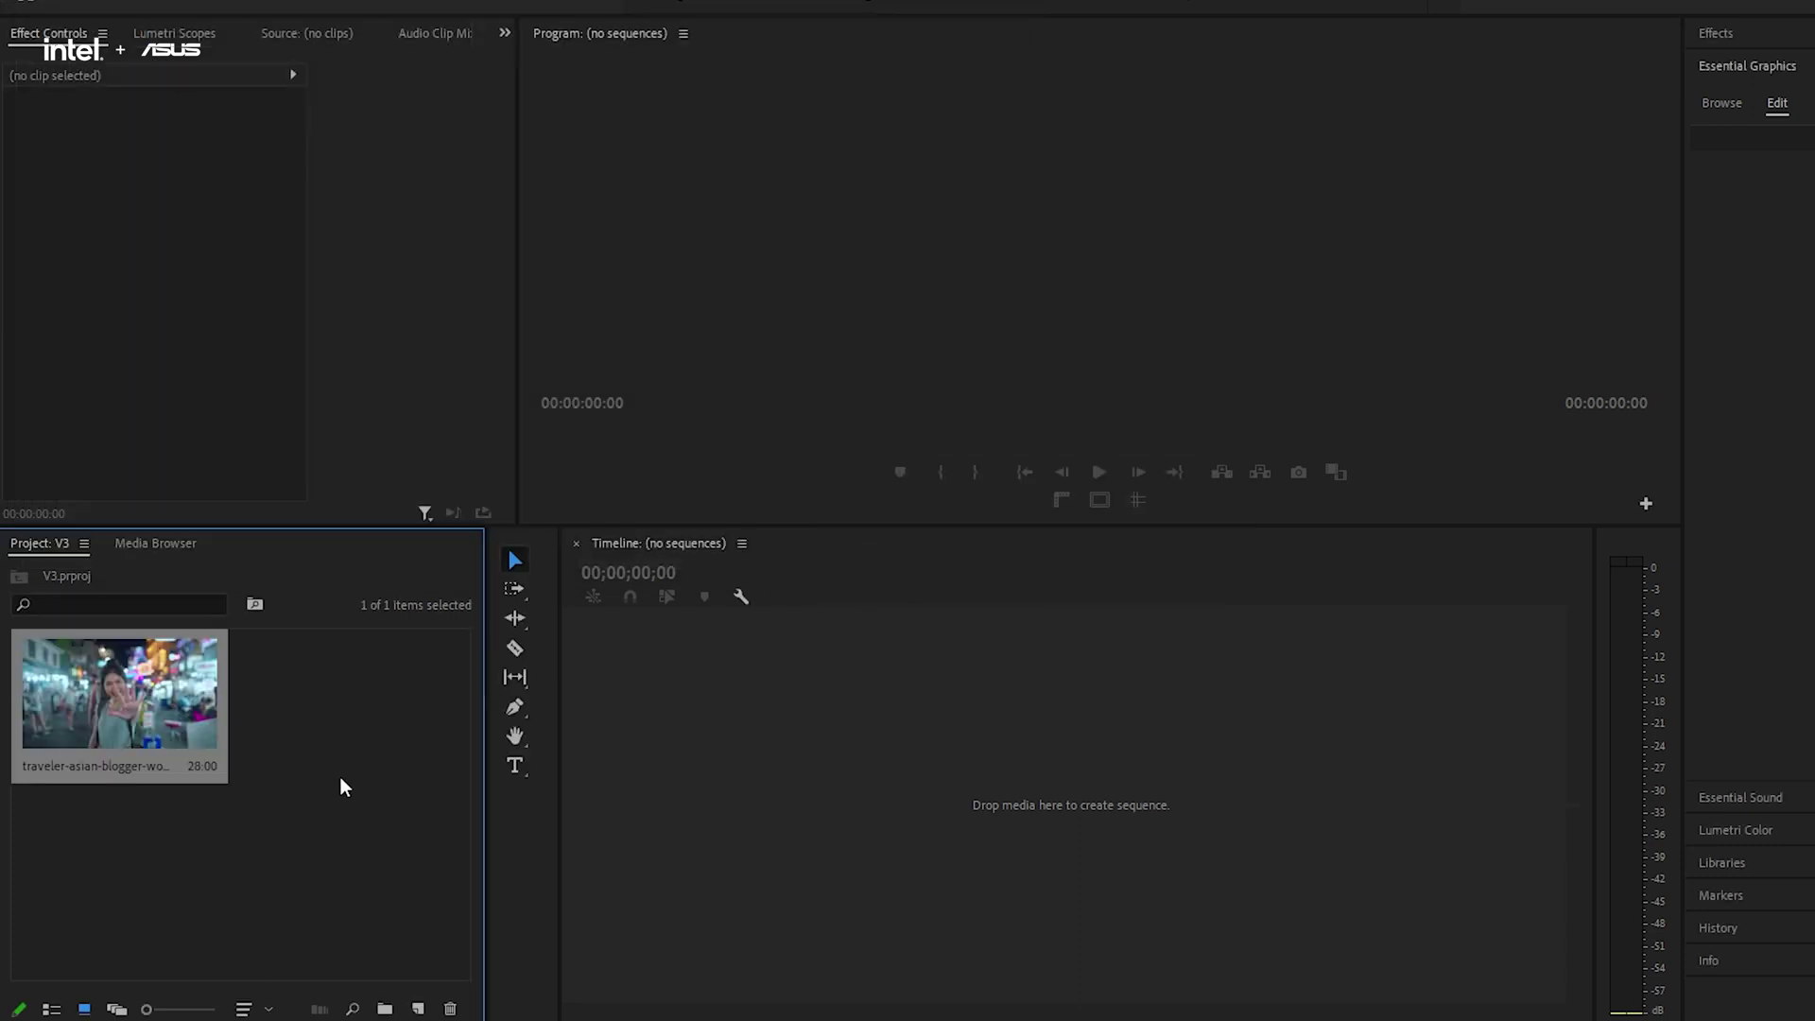
Create Sequence 03 from the AVCHD 1080p25 preset and place the street clip on V1.
{"action": "left_click", "coordinate": [33, 1]}
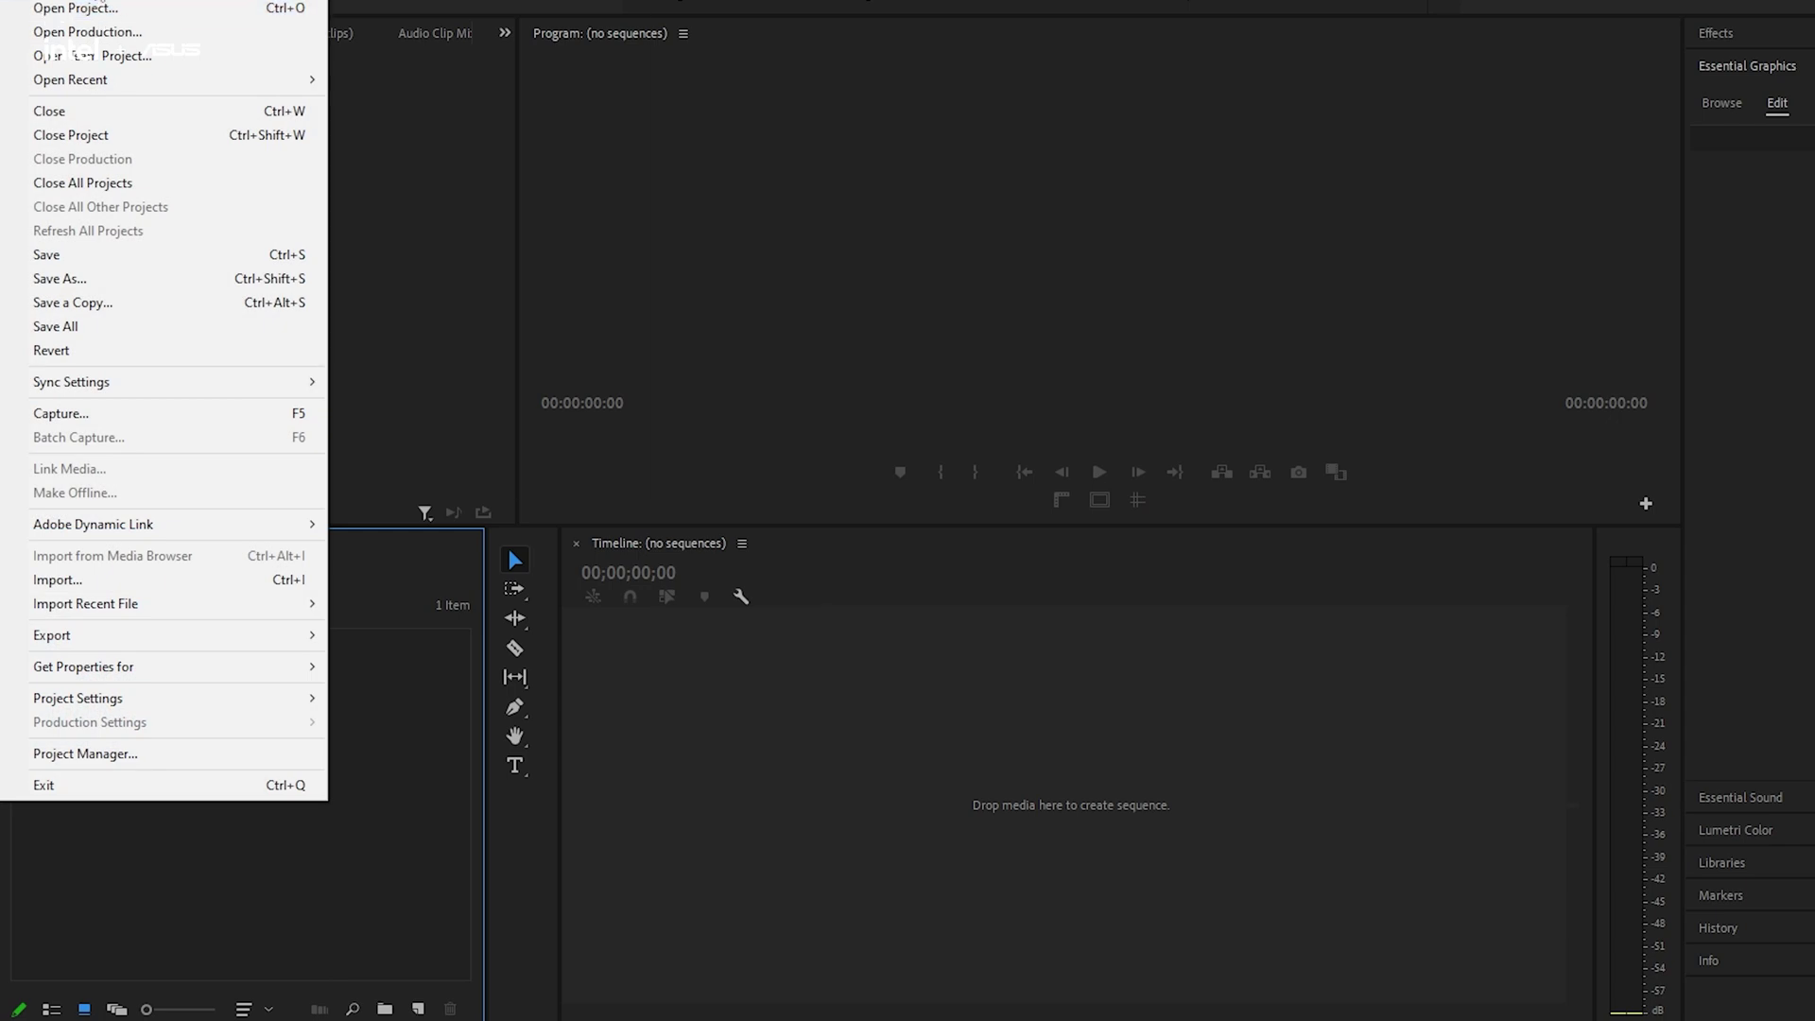
{"action": "mouse_move", "coordinate": [75, 1]}
{"action": "left_click", "coordinate": [393, 56]}
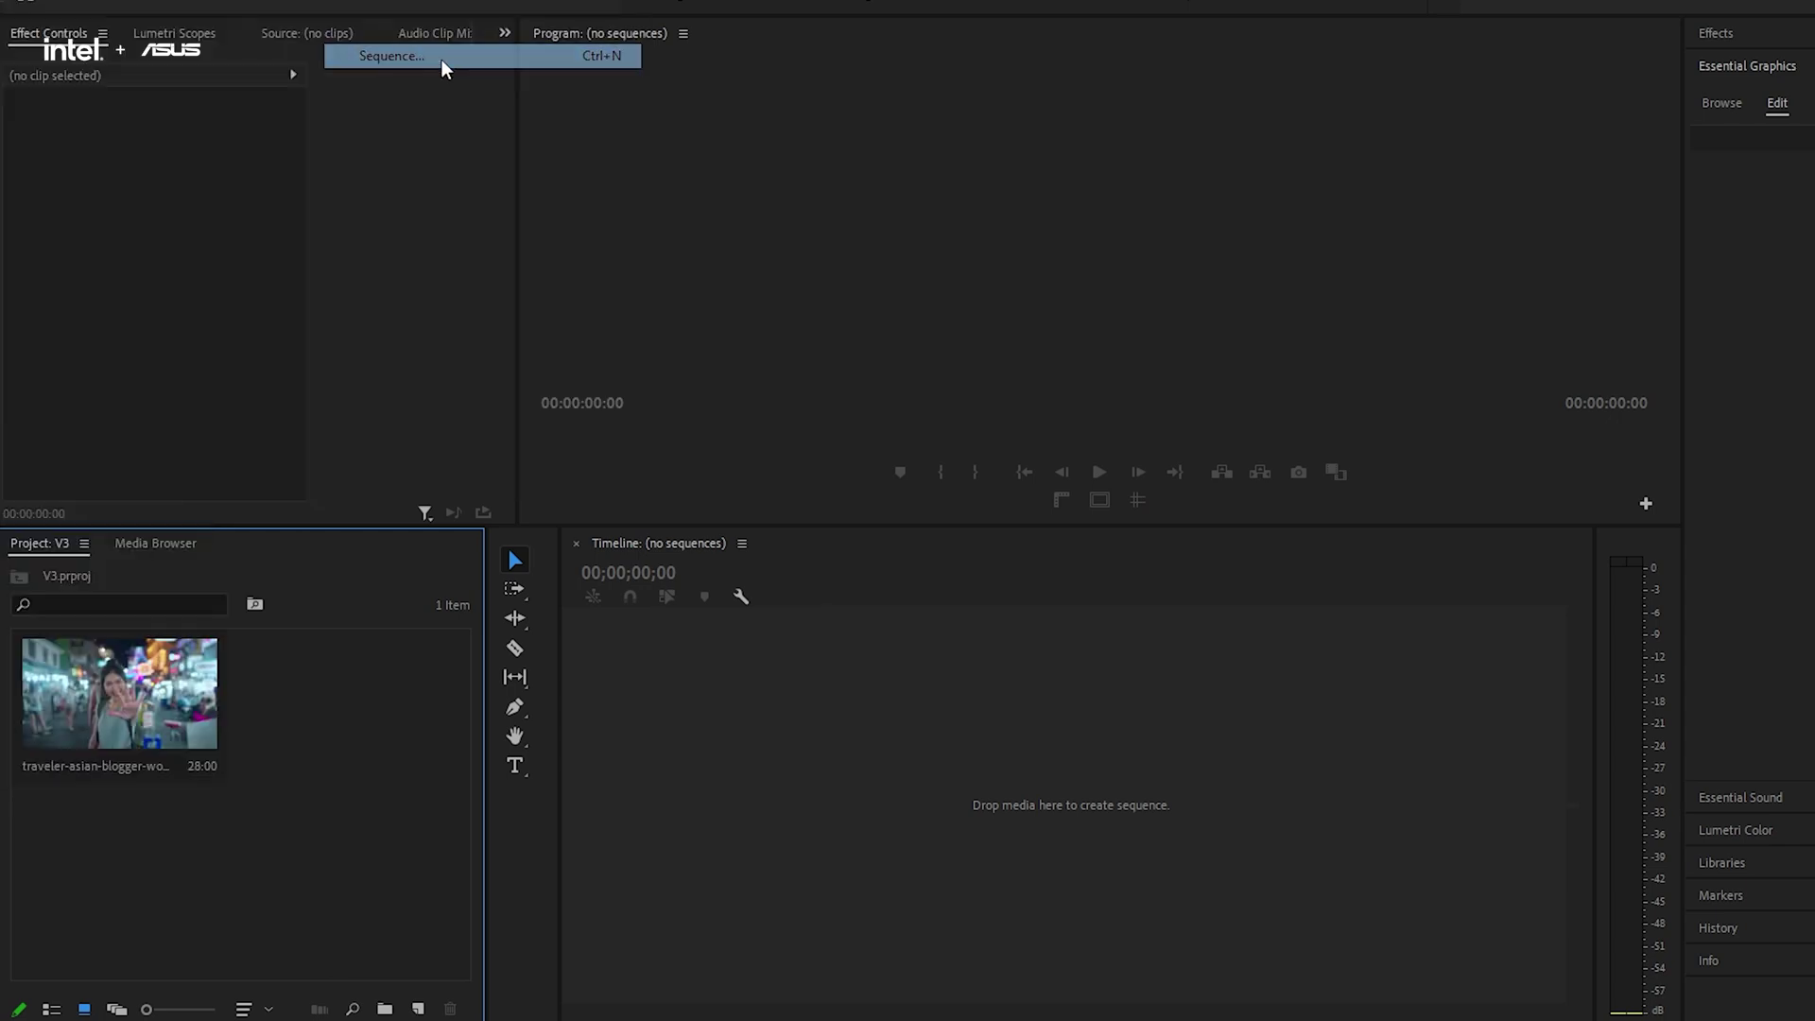
{"action": "left_click", "coordinate": [1220, 866]}
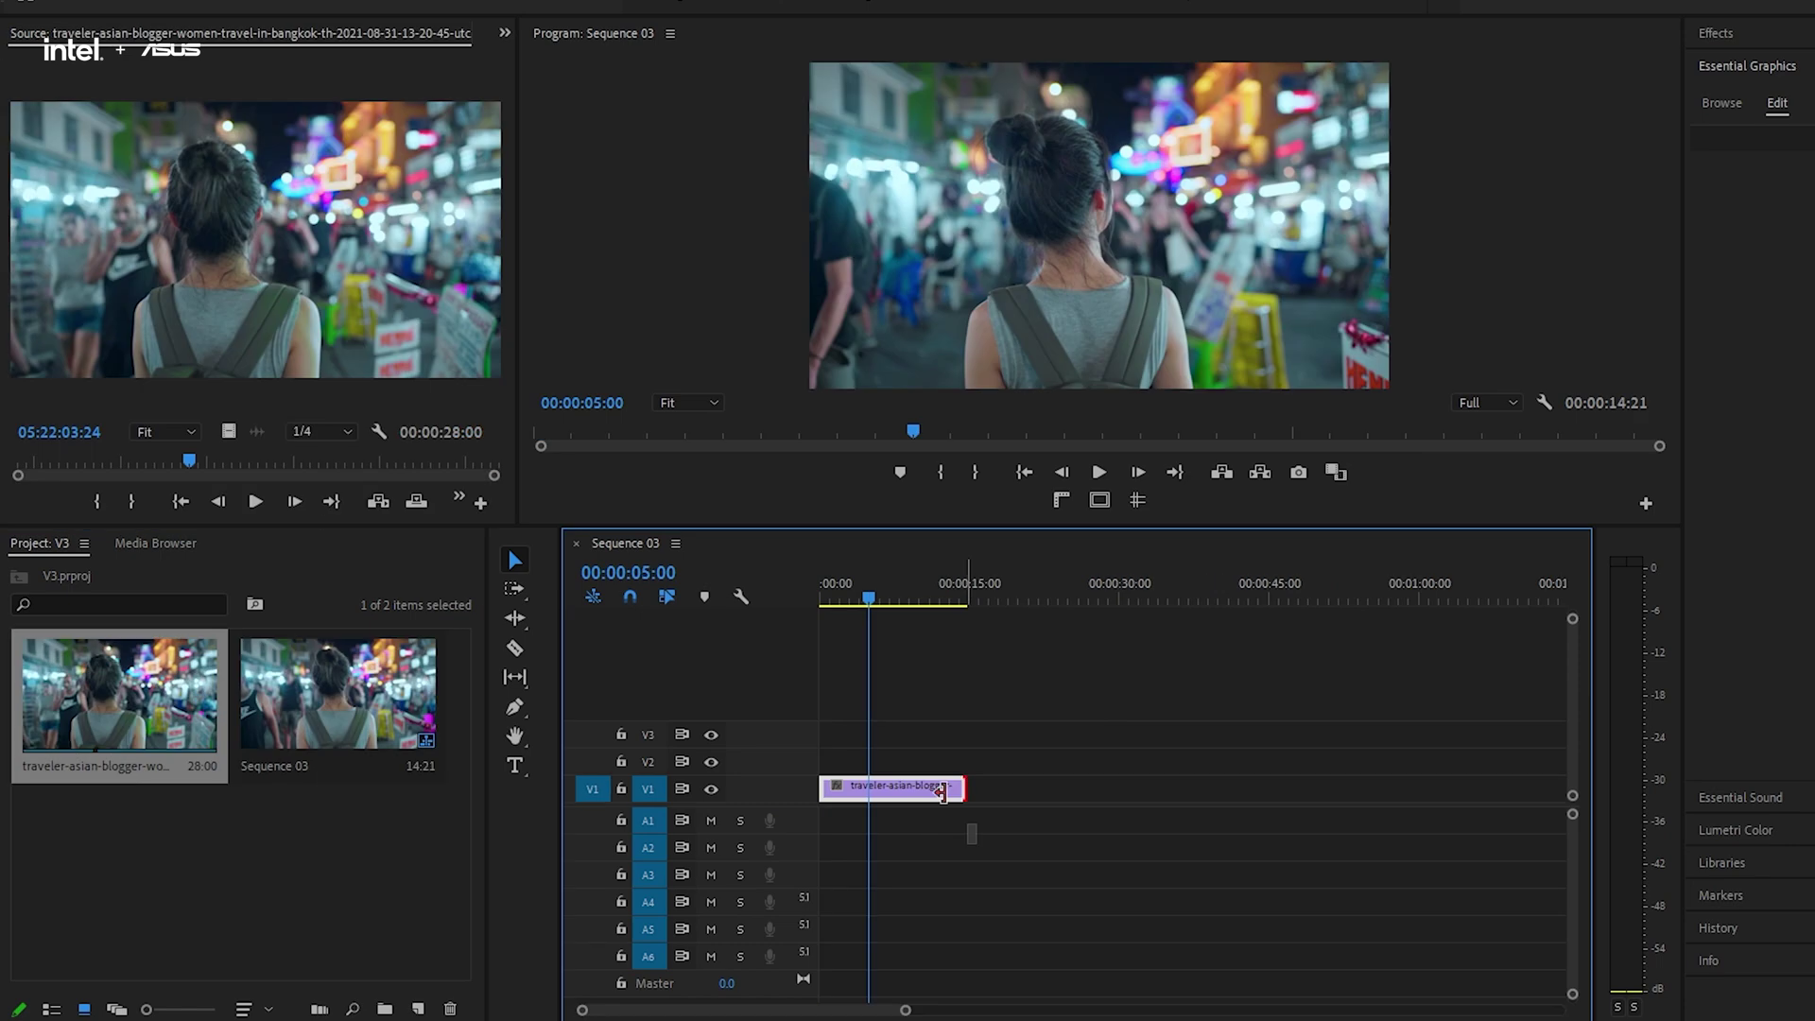
{"action": "left_click_drag", "start_coordinate": [950, 788], "coordinate": [879, 792]}
{"action": "key", "text": "Home"}
{"action": "key", "text": "equal"}
{"action": "key", "text": "equal"}
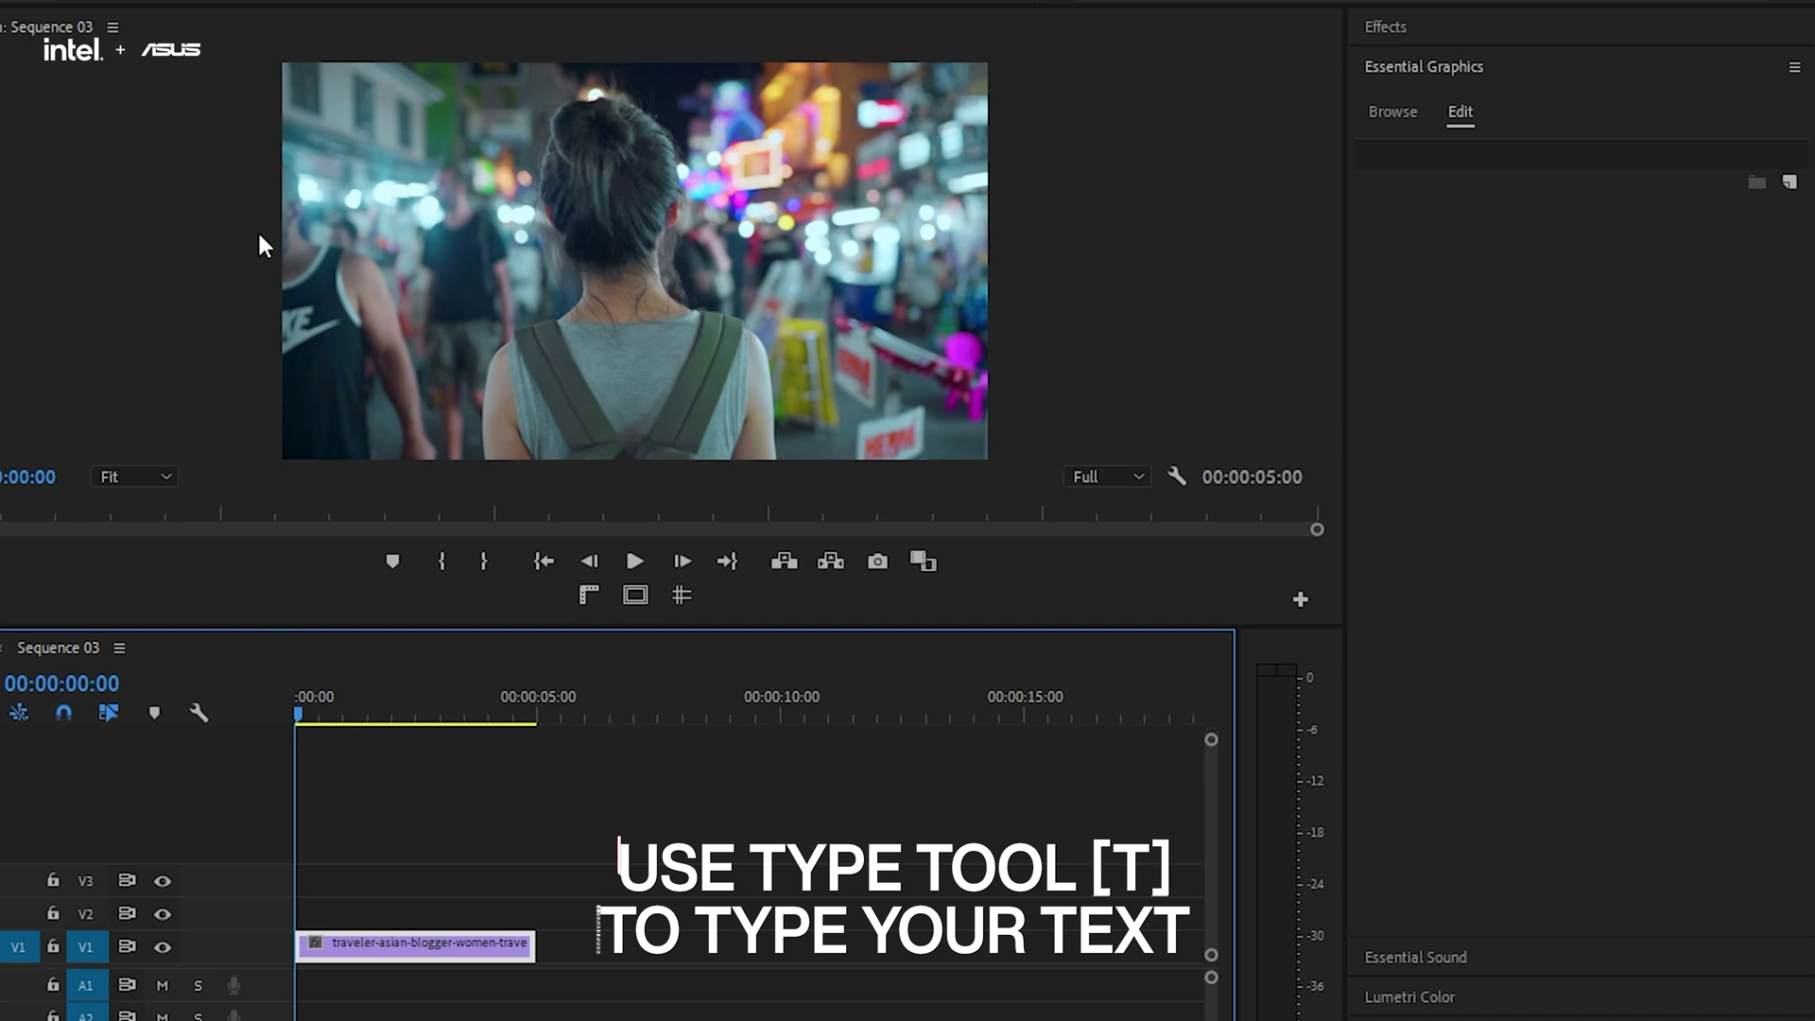
Add a 'TRAVEL' text title on the video.
{"action": "key", "text": "t"}
{"action": "left_click", "coordinate": [491, 240]}
{"action": "type", "text": "T"}
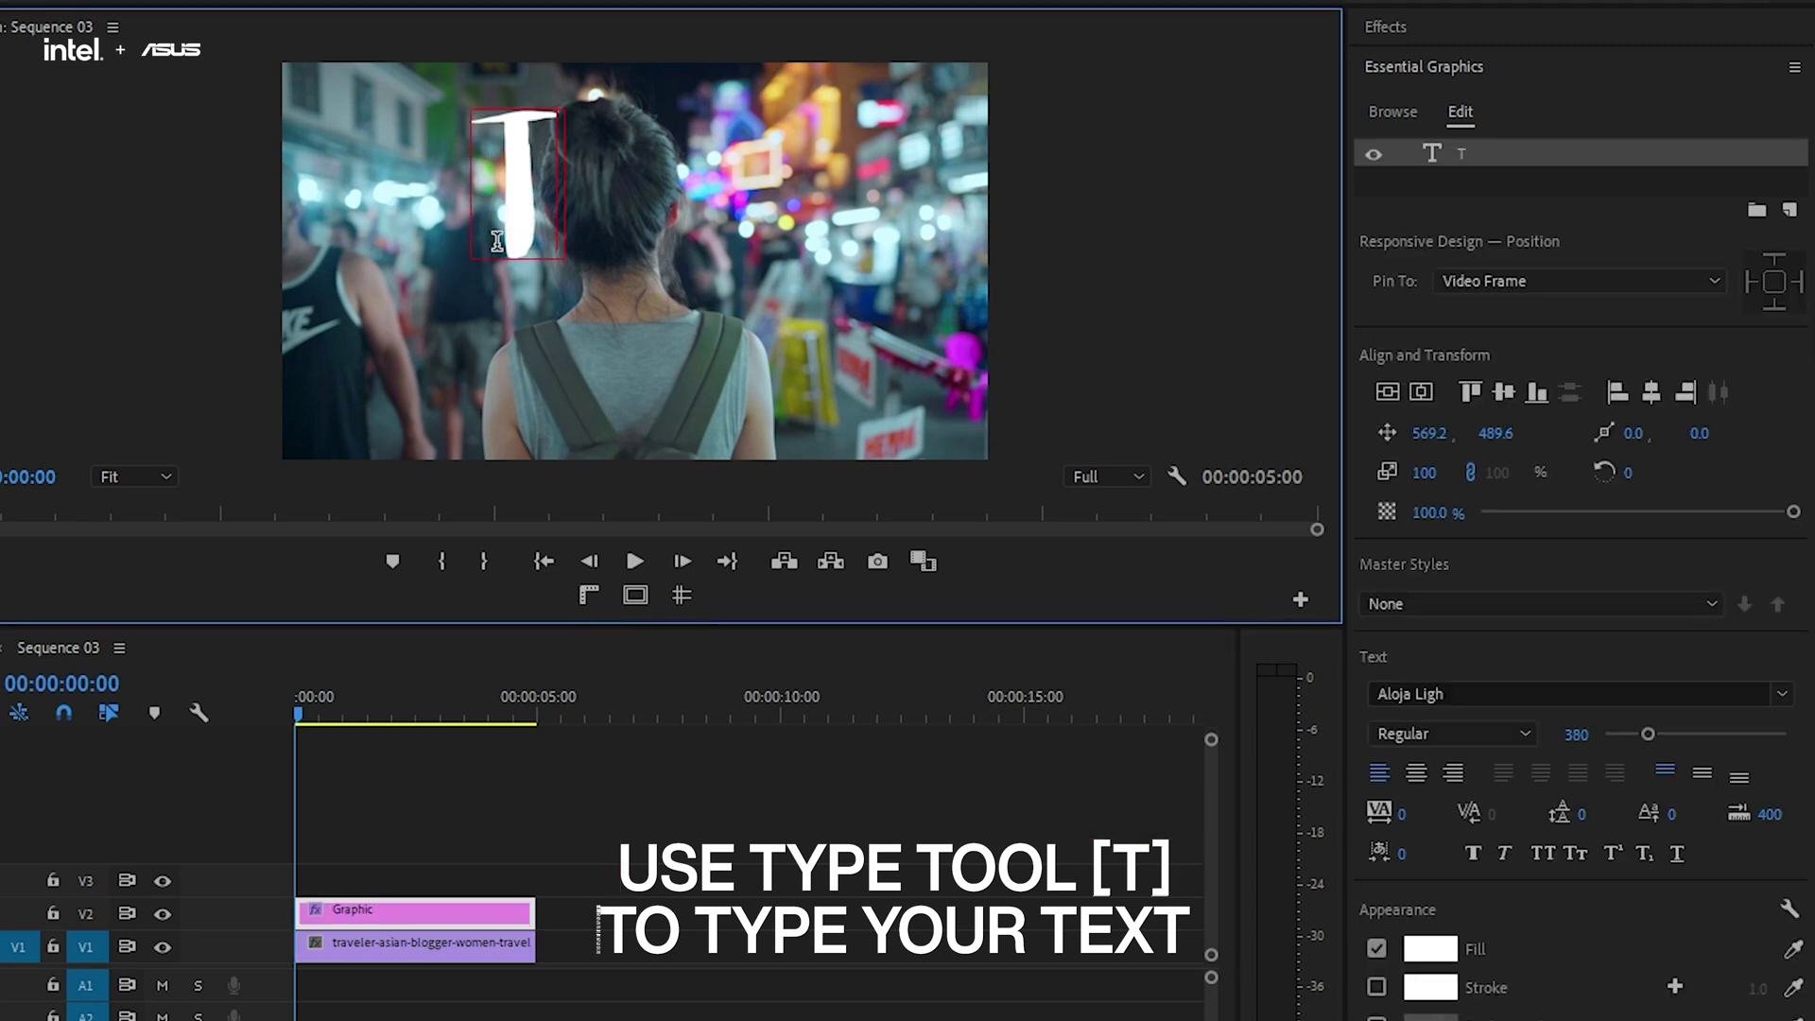
{"action": "type", "text": "RAVEL"}
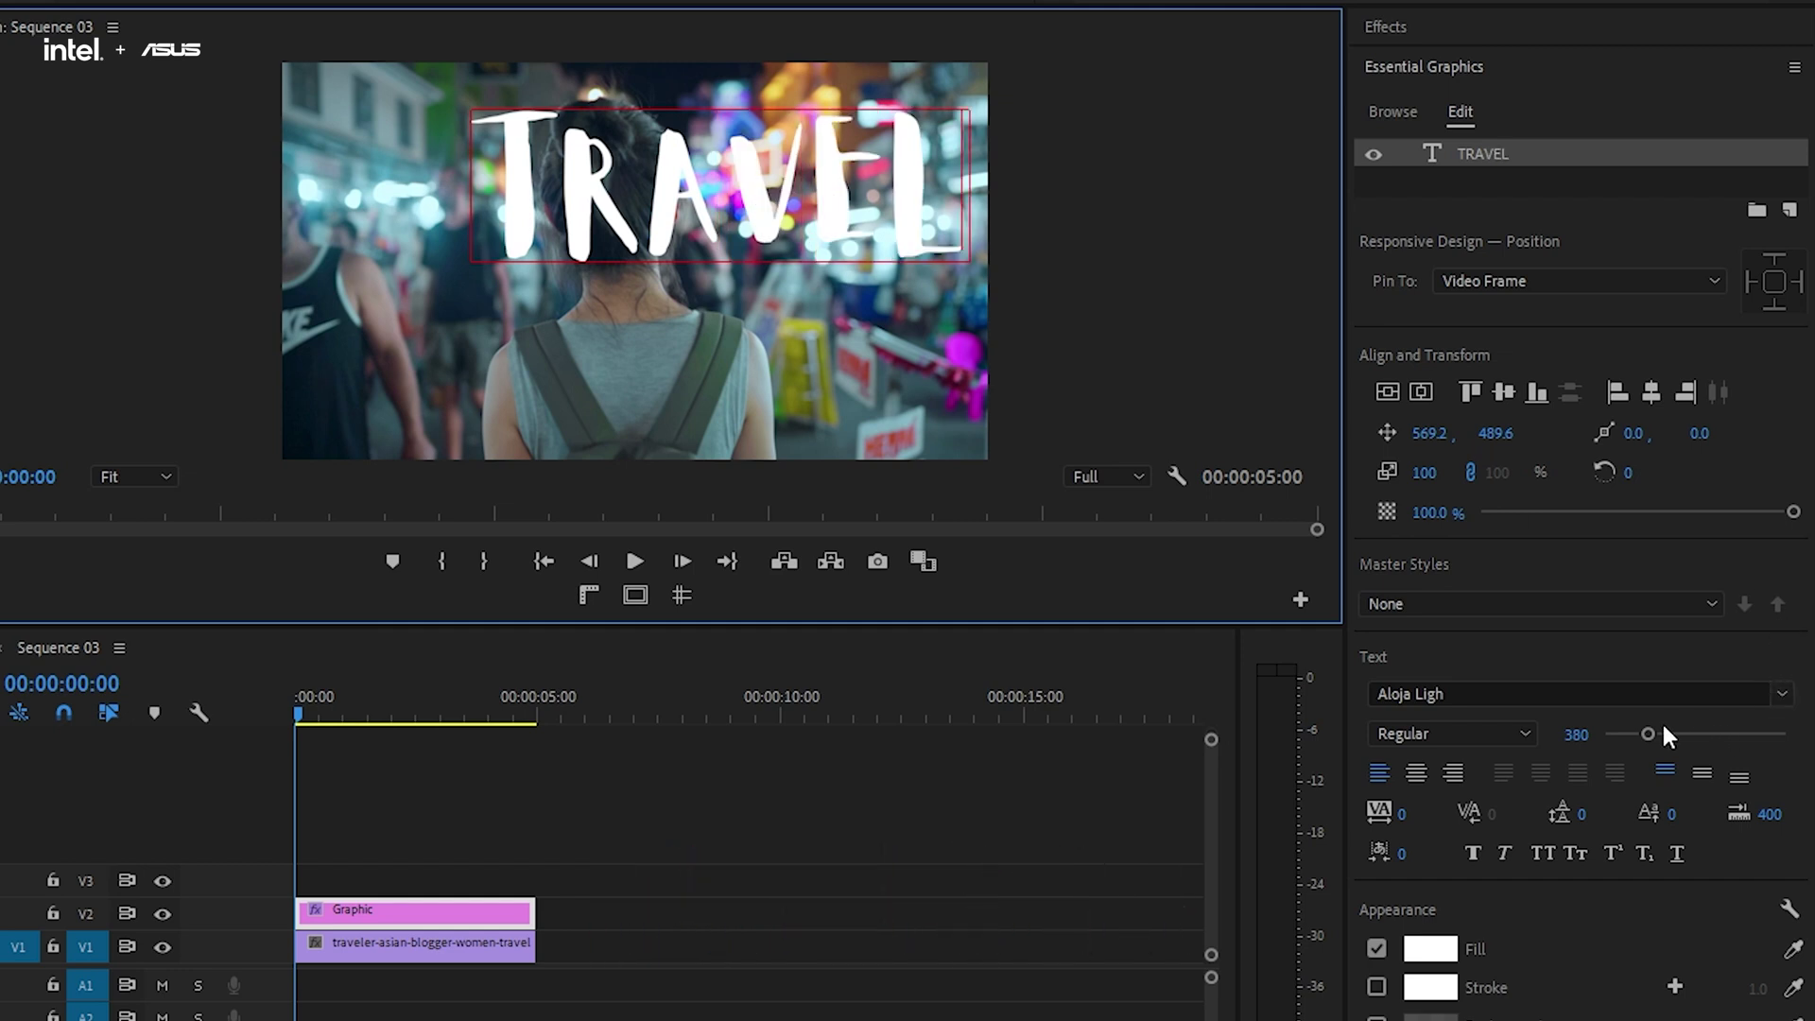
Set the TRAVEL title to size 380, centre it horizontally and raise it toward the top.
{"action": "left_click", "coordinate": [1575, 735]}
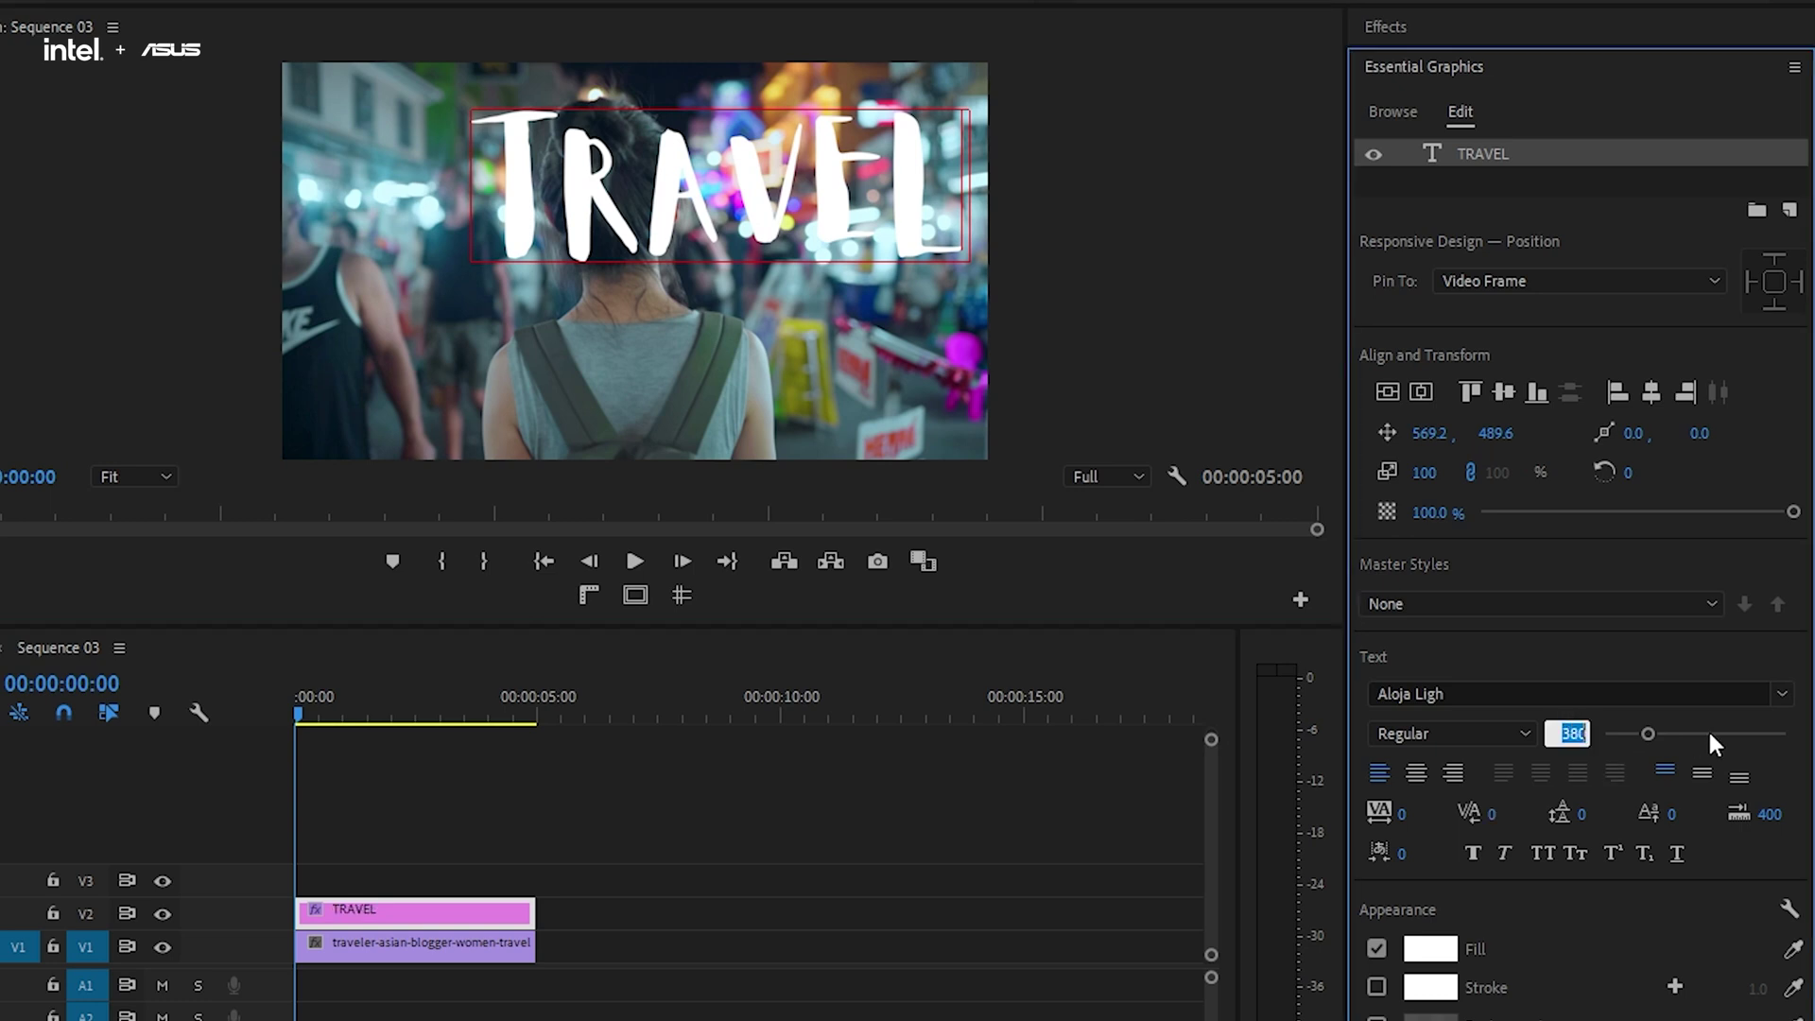
{"action": "left_click", "coordinate": [1653, 390]}
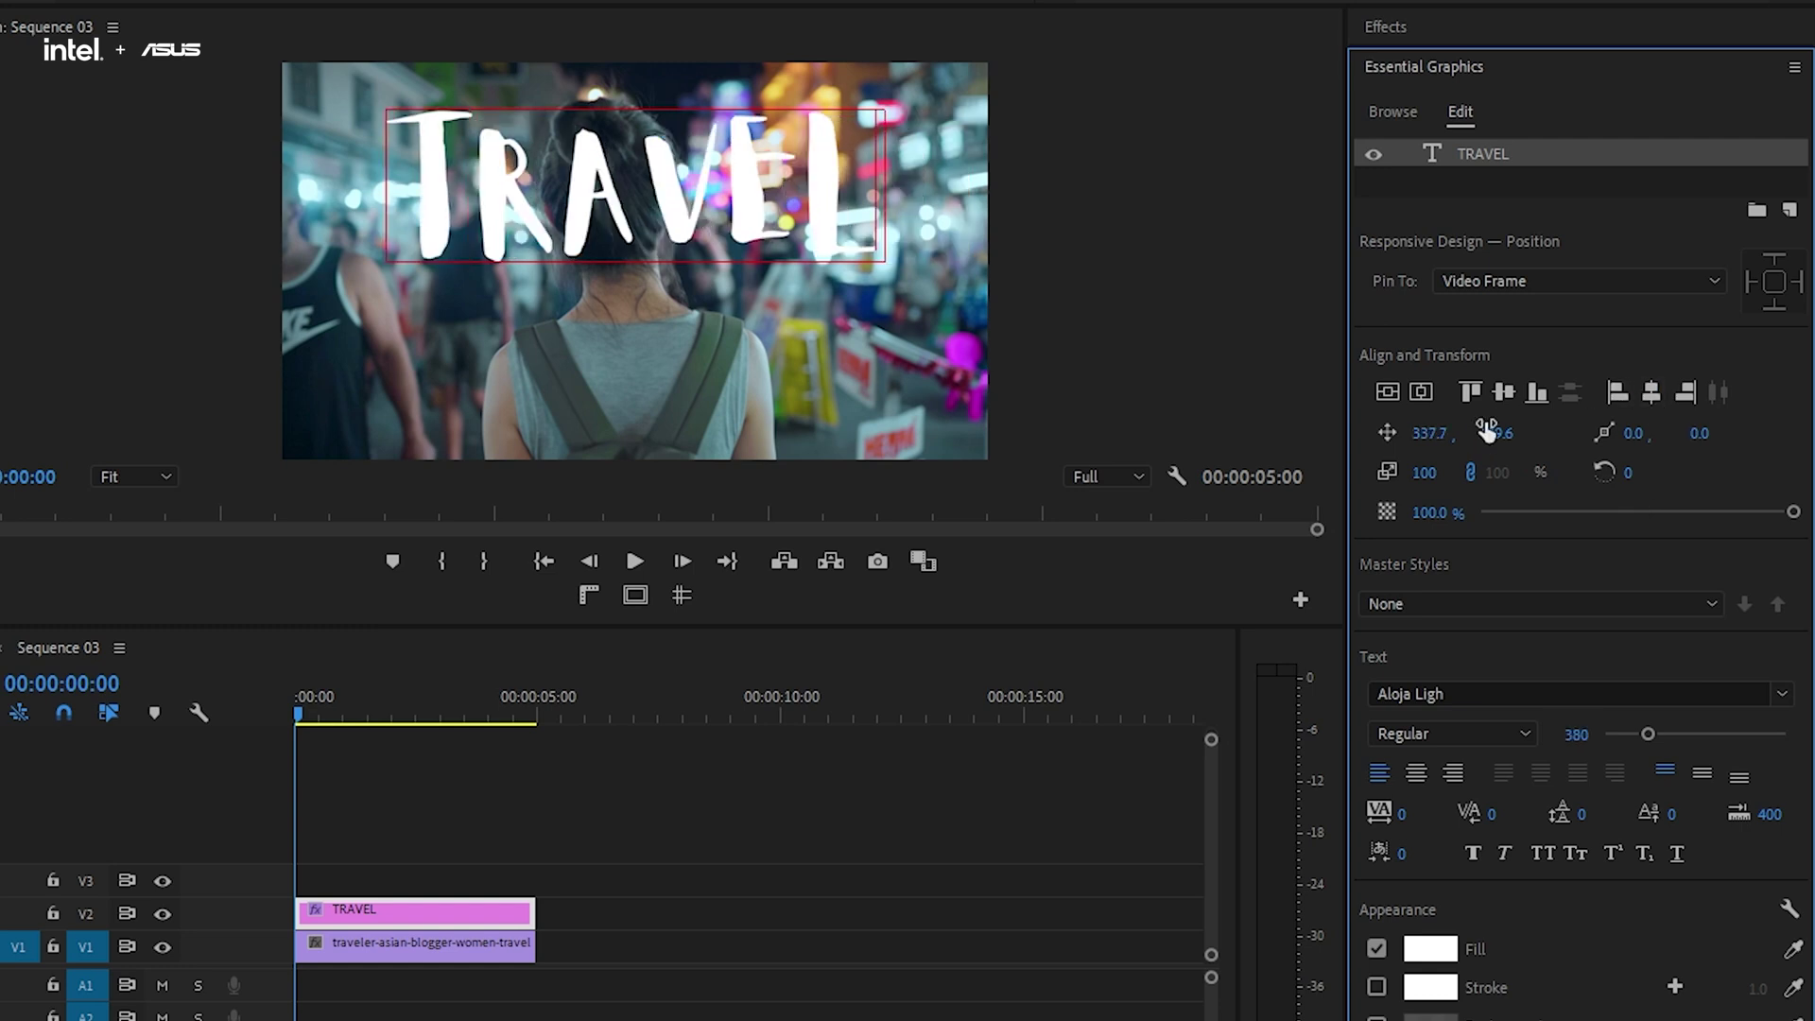
{"action": "left_click_drag", "start_coordinate": [1496, 433], "coordinate": [1465, 433]}
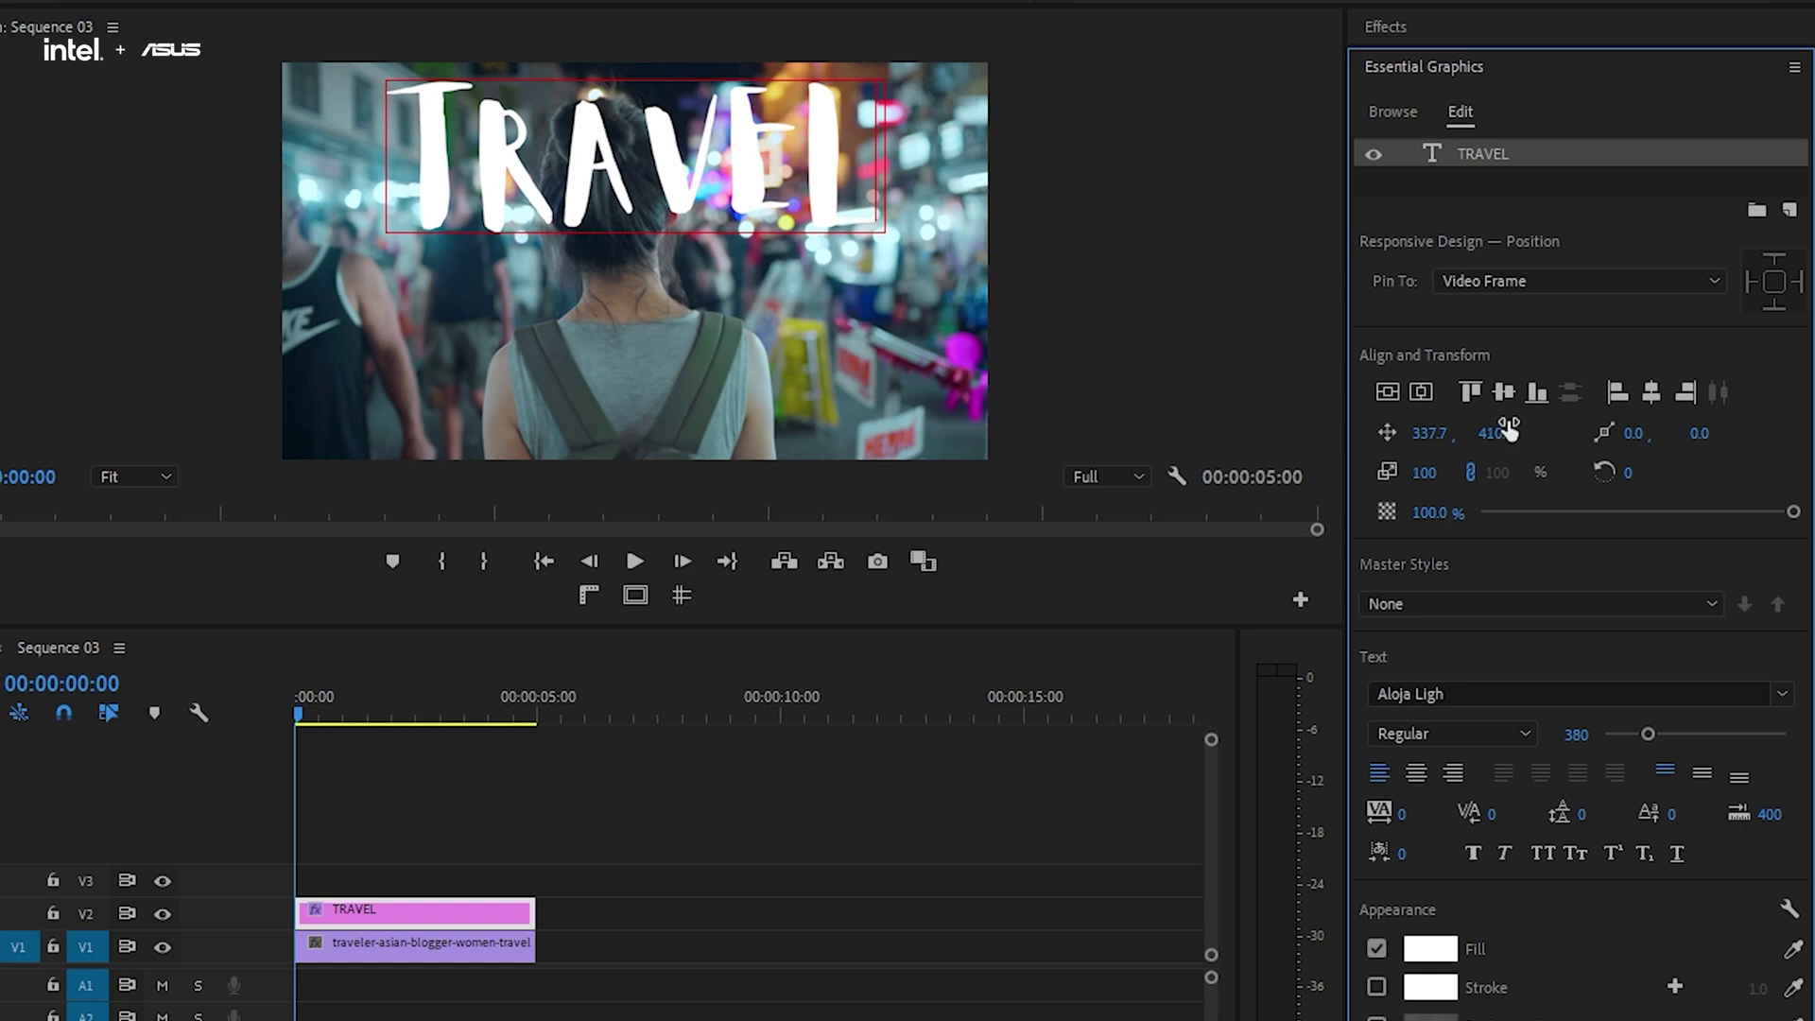
{"action": "left_click", "coordinate": [315, 705]}
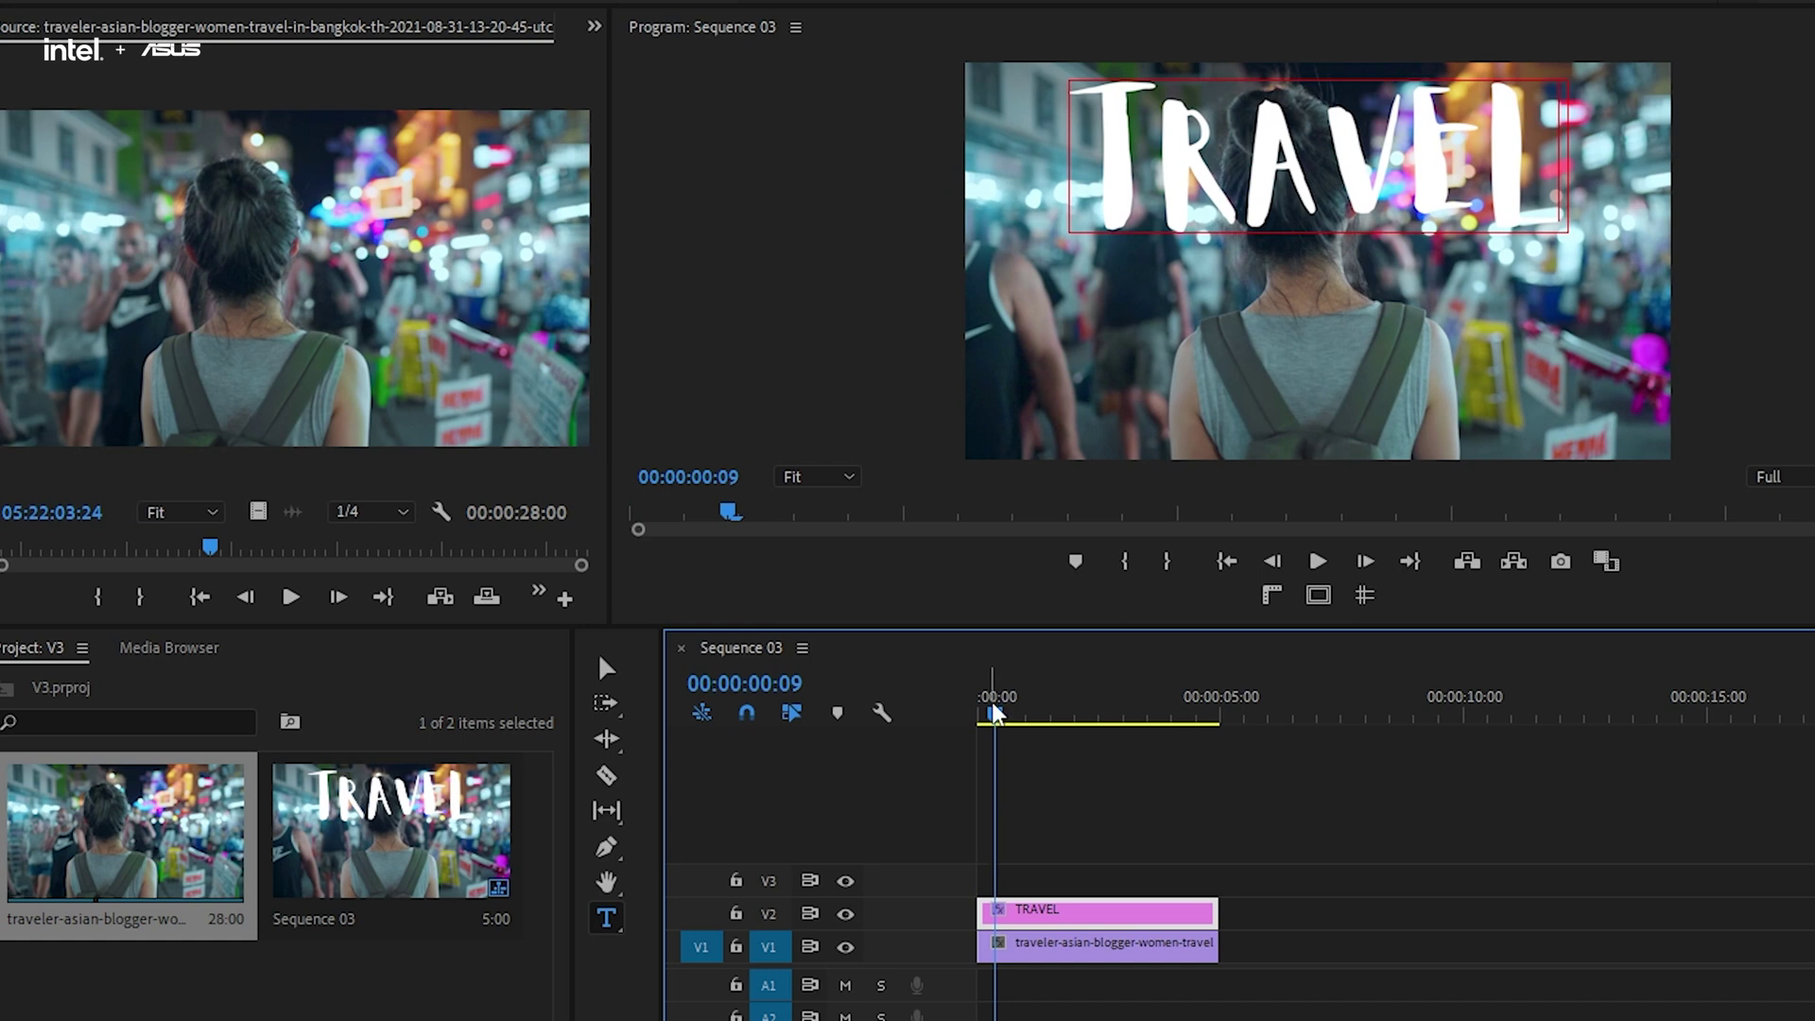
Duplicate the street clip onto V3 above the TRAVEL title.
{"action": "left_click_drag", "start_coordinate": [996, 716], "coordinate": [960, 718]}
{"action": "left_click", "coordinate": [1018, 890]}
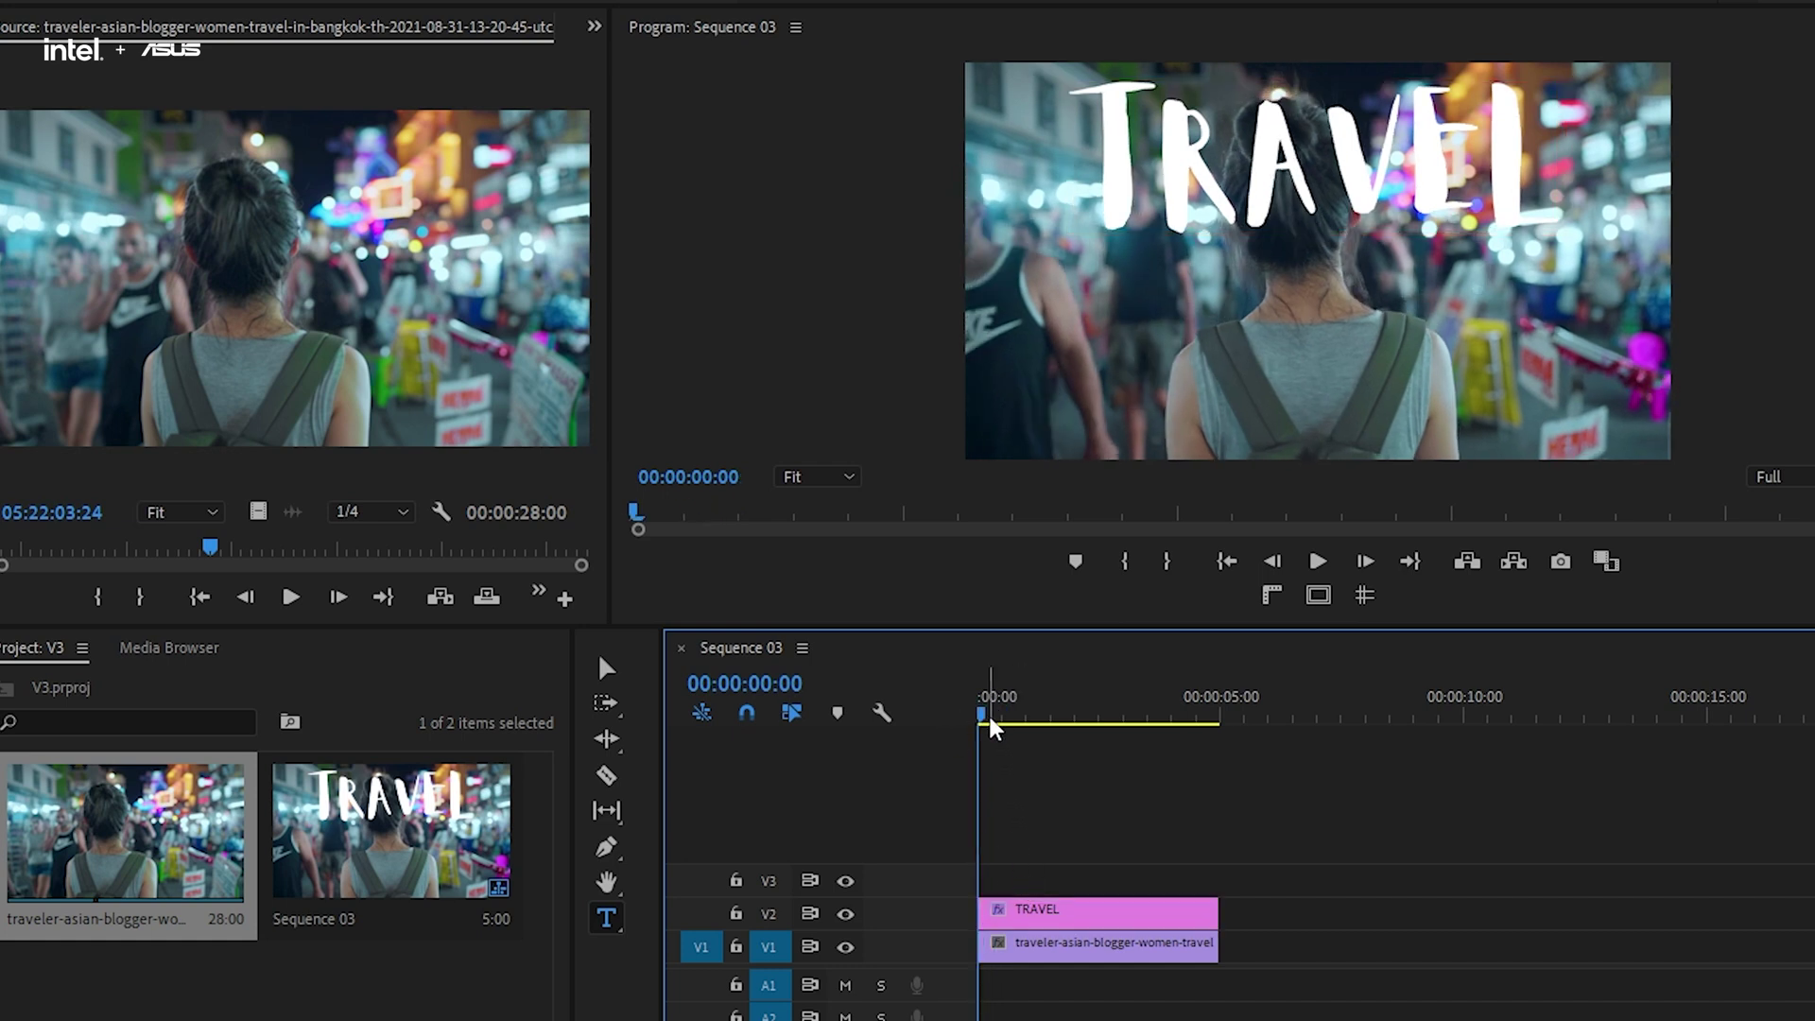
{"action": "left_click", "coordinate": [1035, 950]}
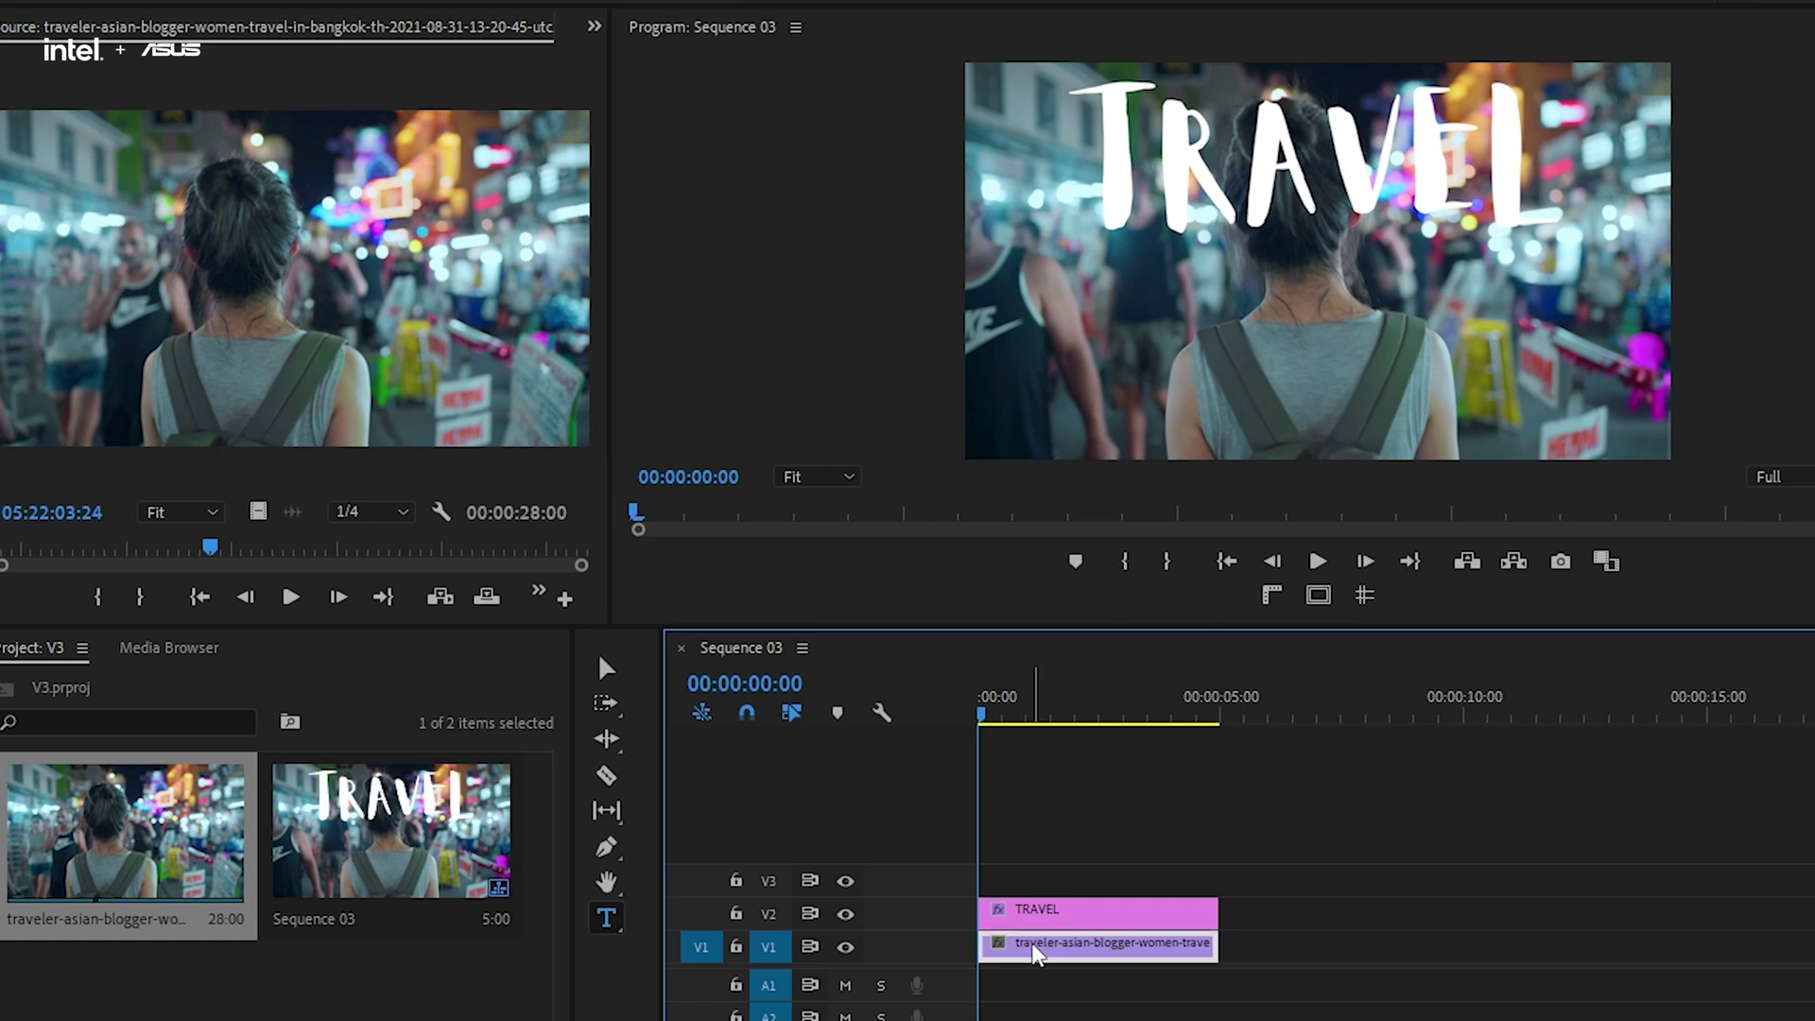
{"action": "left_click_drag", "start_coordinate": [1035, 950], "coordinate": [1040, 879]}
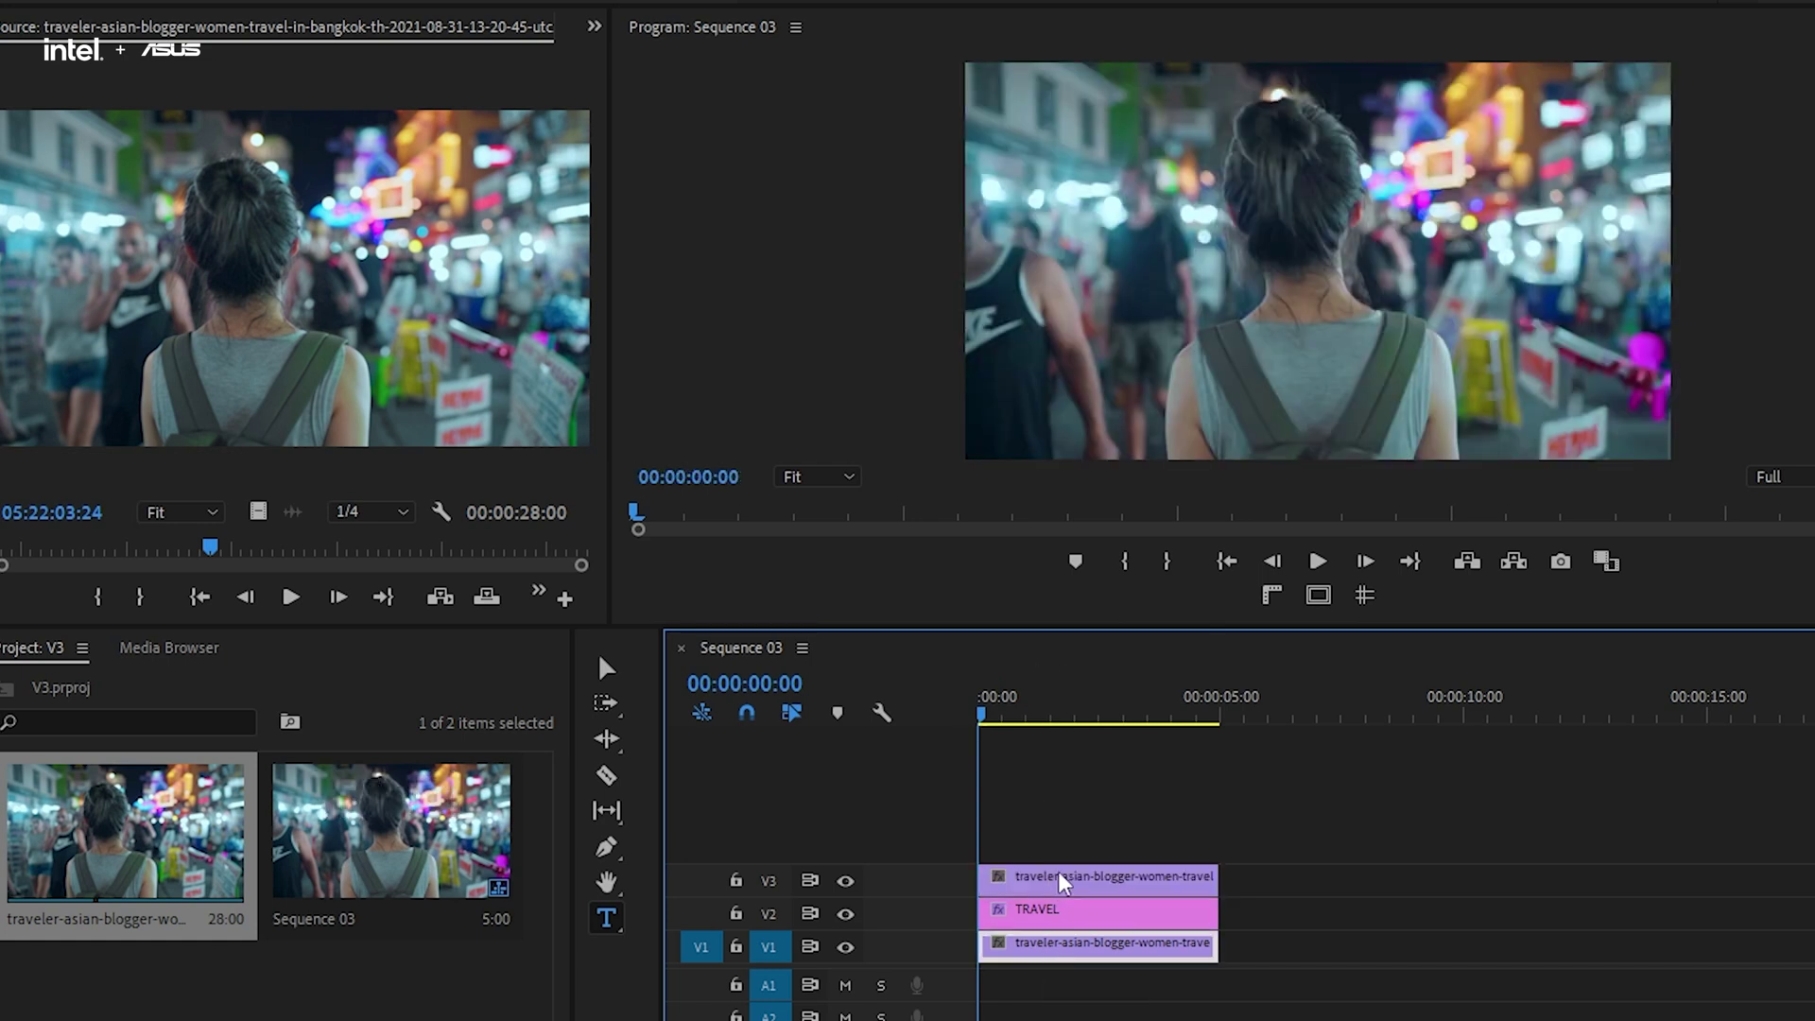
{"action": "left_click", "coordinate": [1040, 877]}
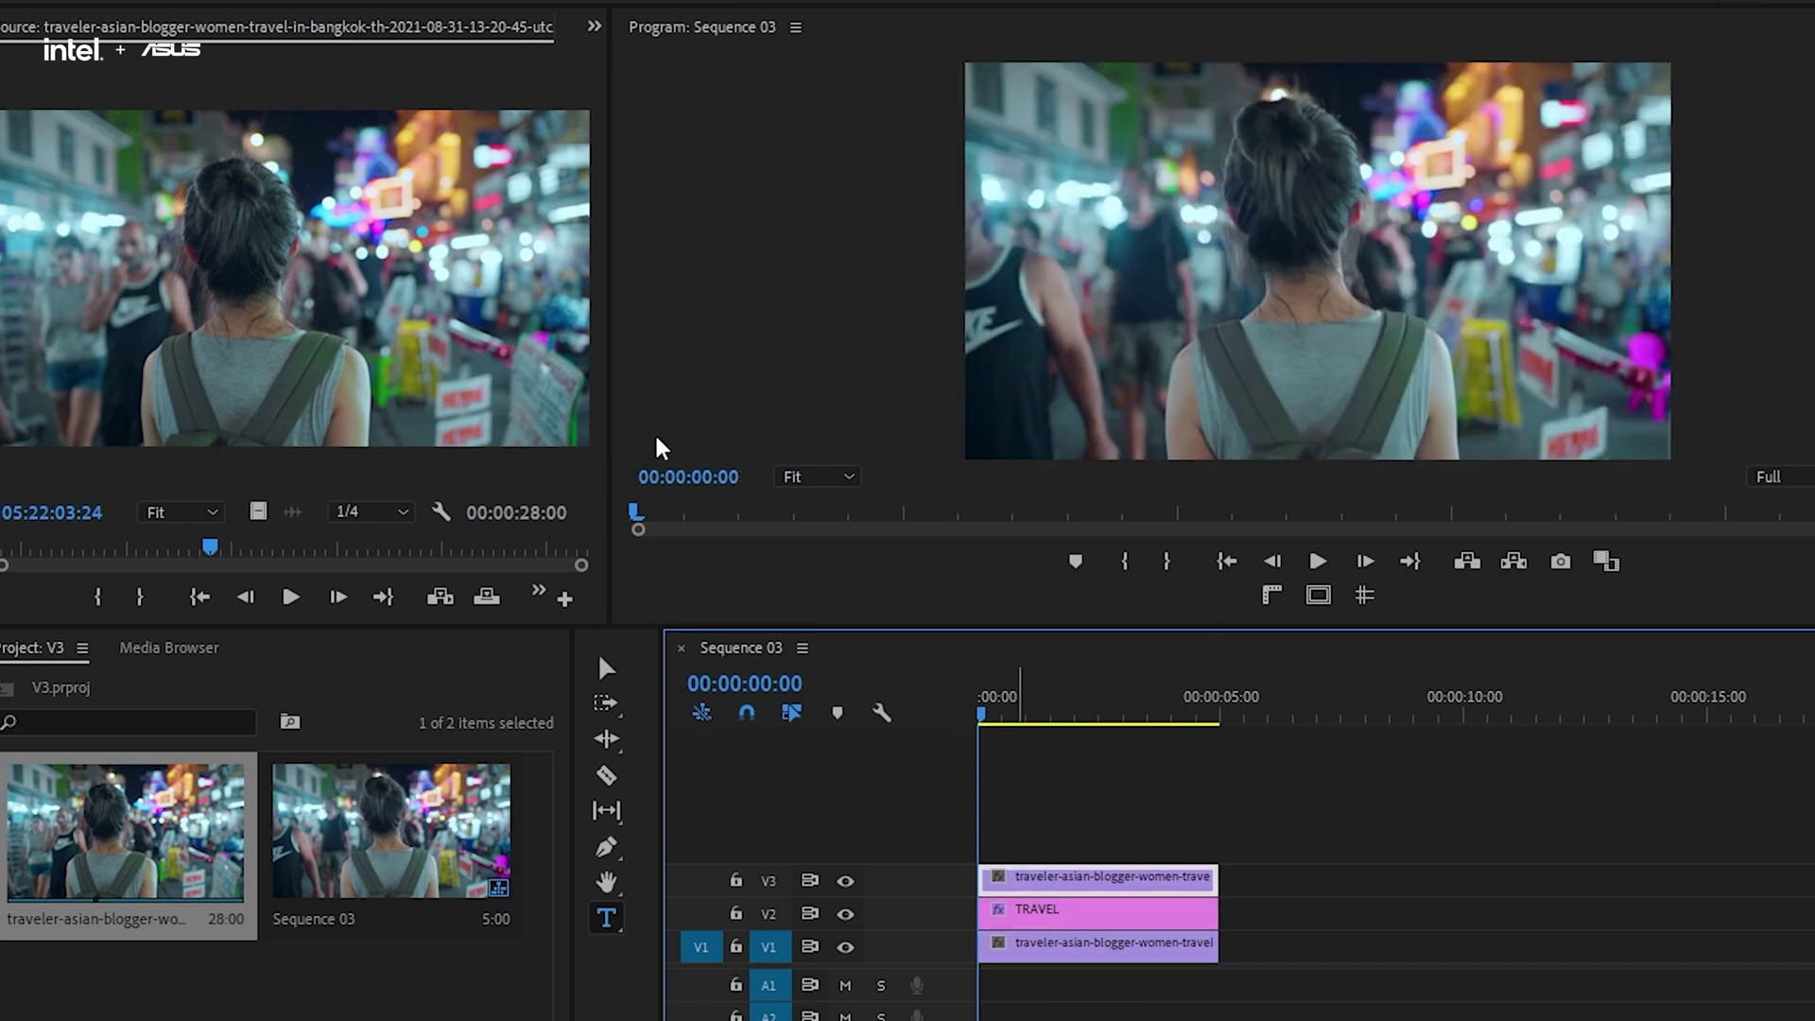
Set the top clip copy's opacity to 90% in Effect Controls.
{"action": "left_click", "coordinate": [594, 25]}
{"action": "left_click", "coordinate": [655, 59]}
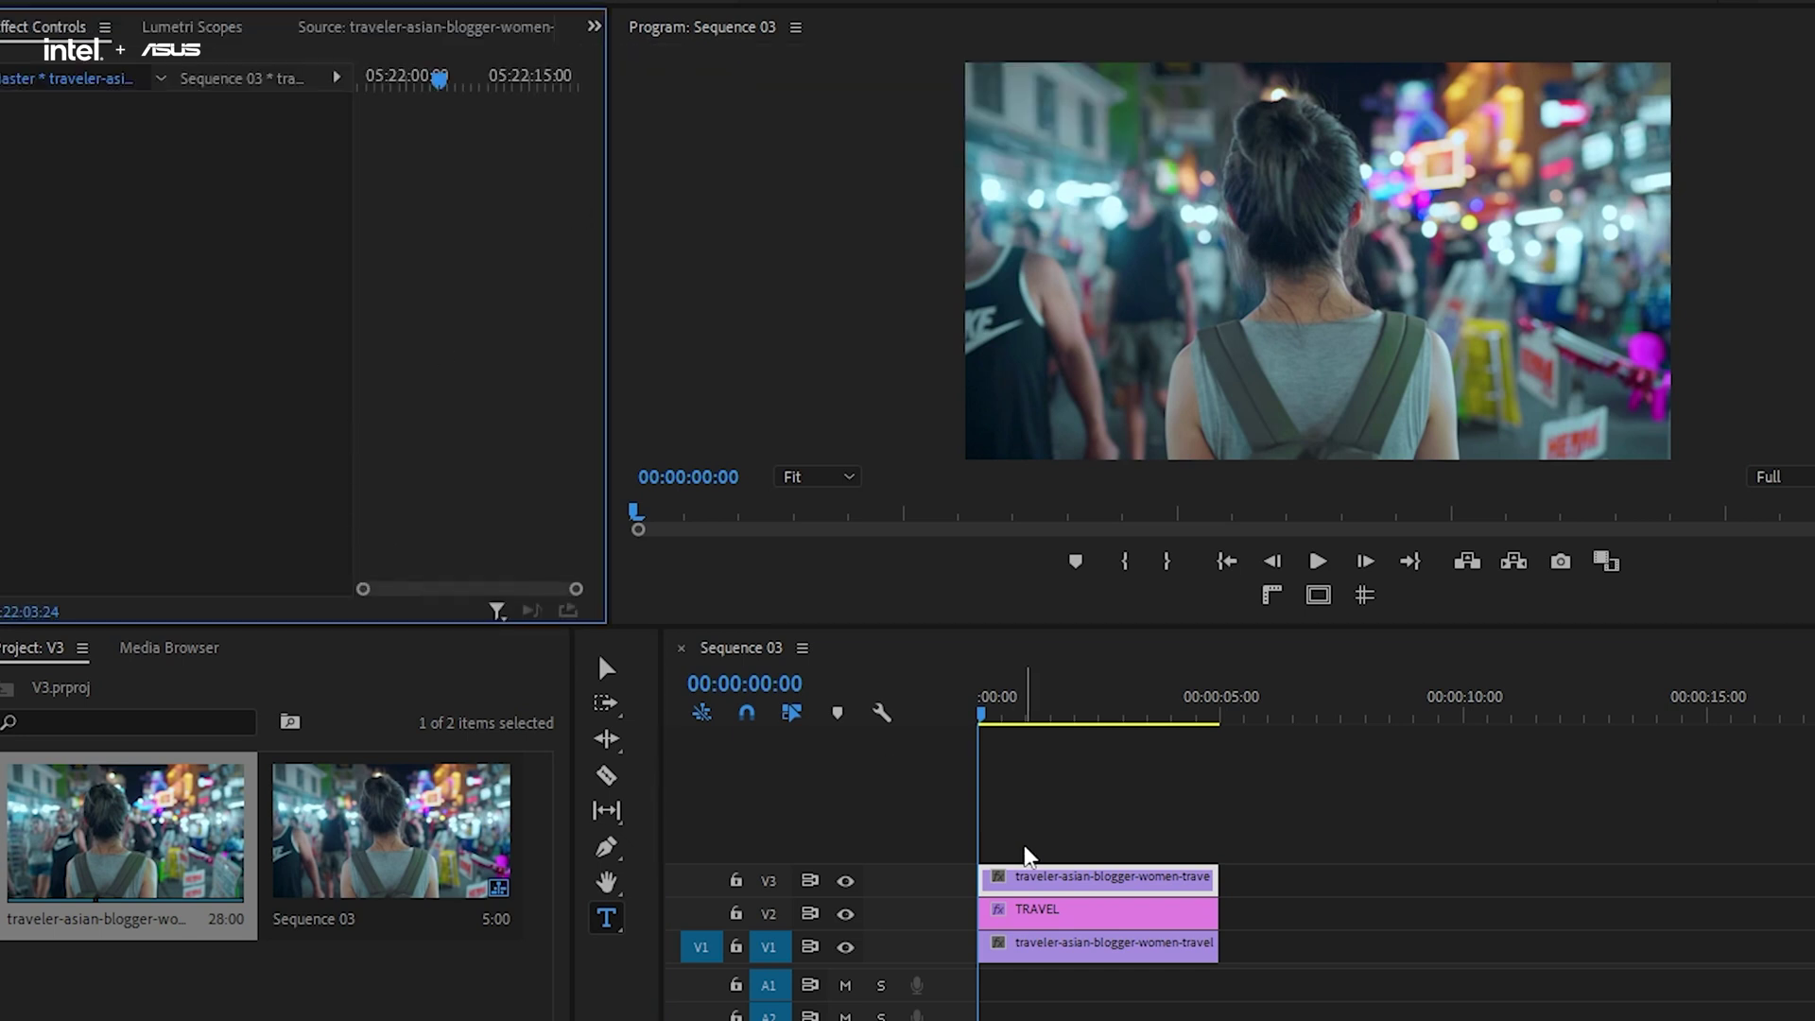
{"action": "left_click", "coordinate": [1037, 881]}
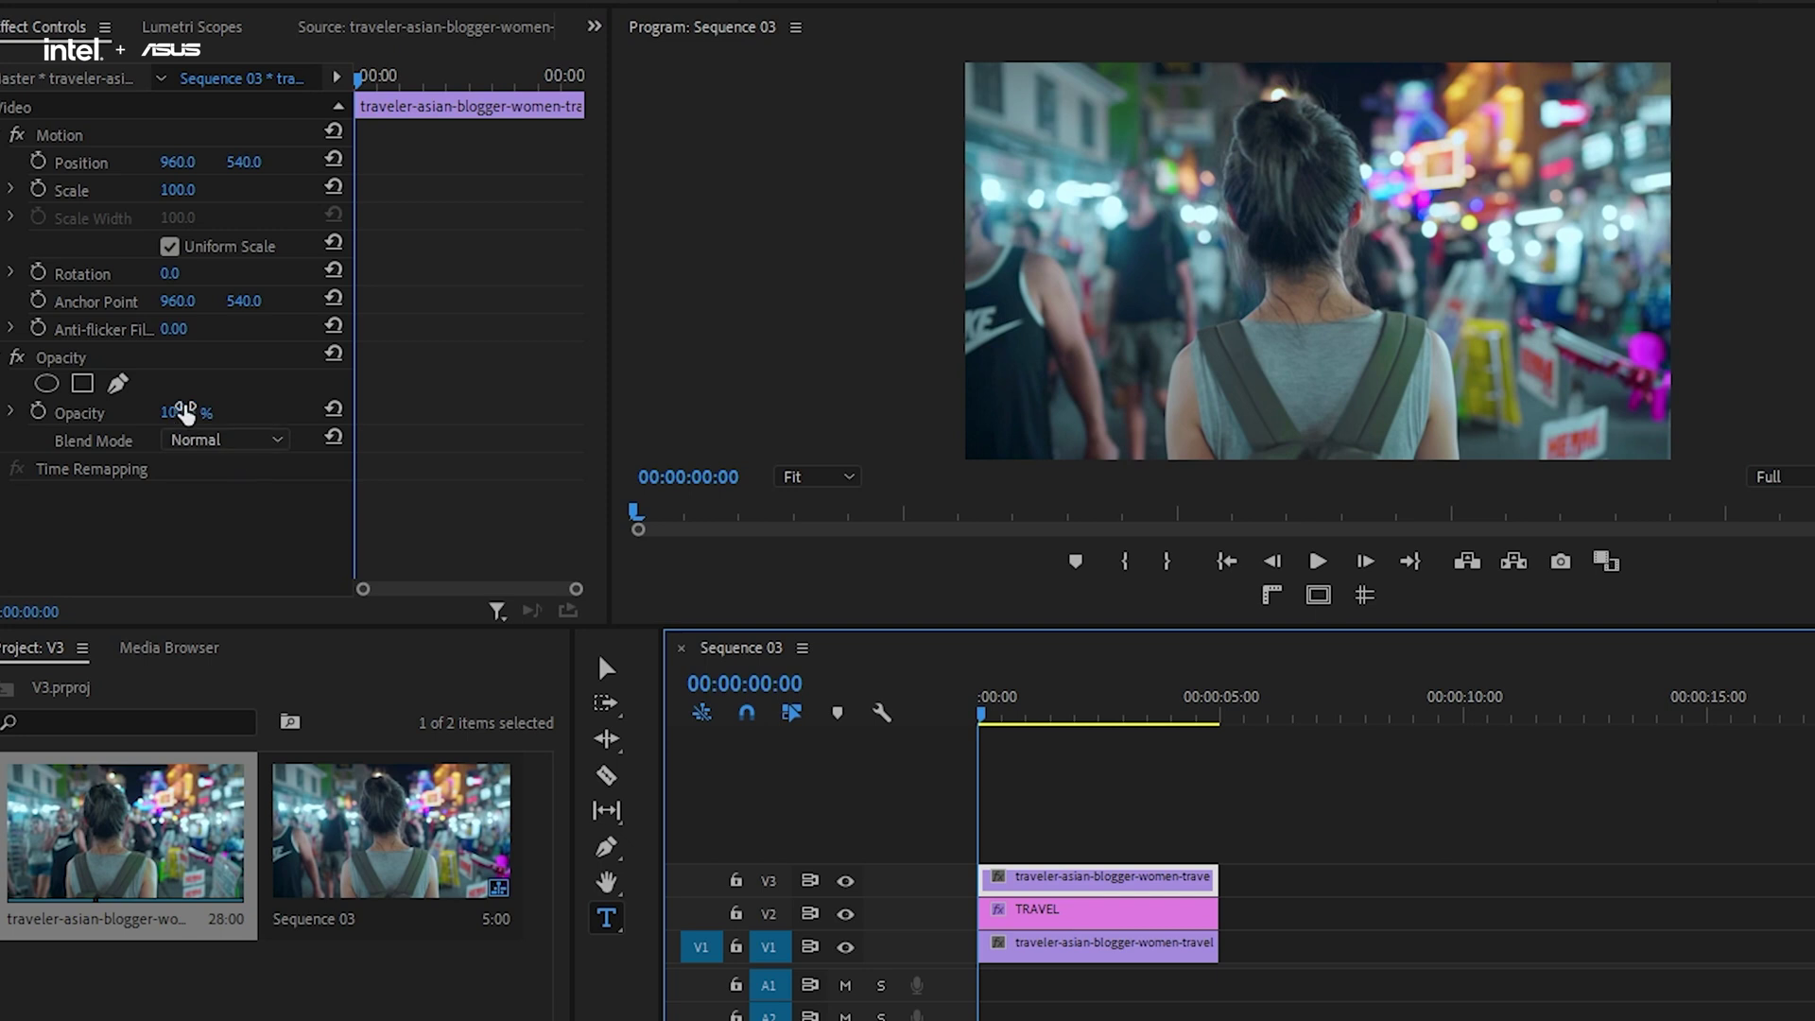
{"action": "left_click", "coordinate": [194, 411]}
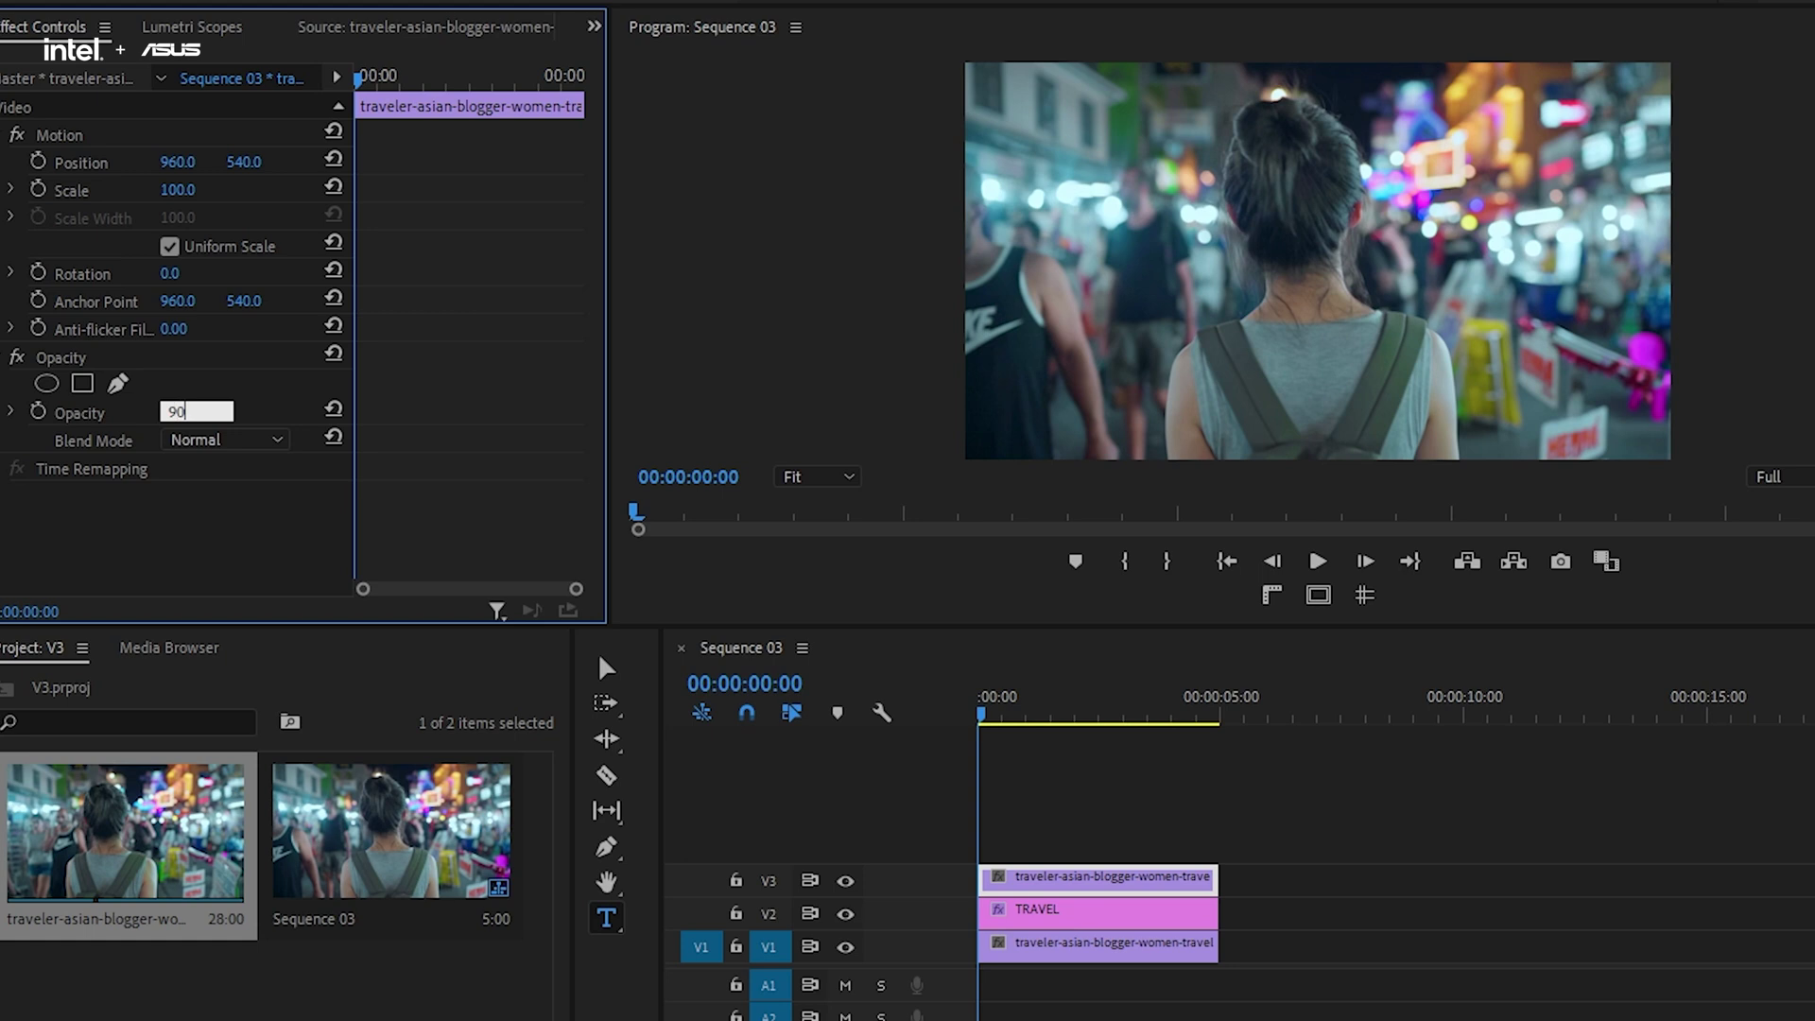
{"action": "key", "text": "Return"}
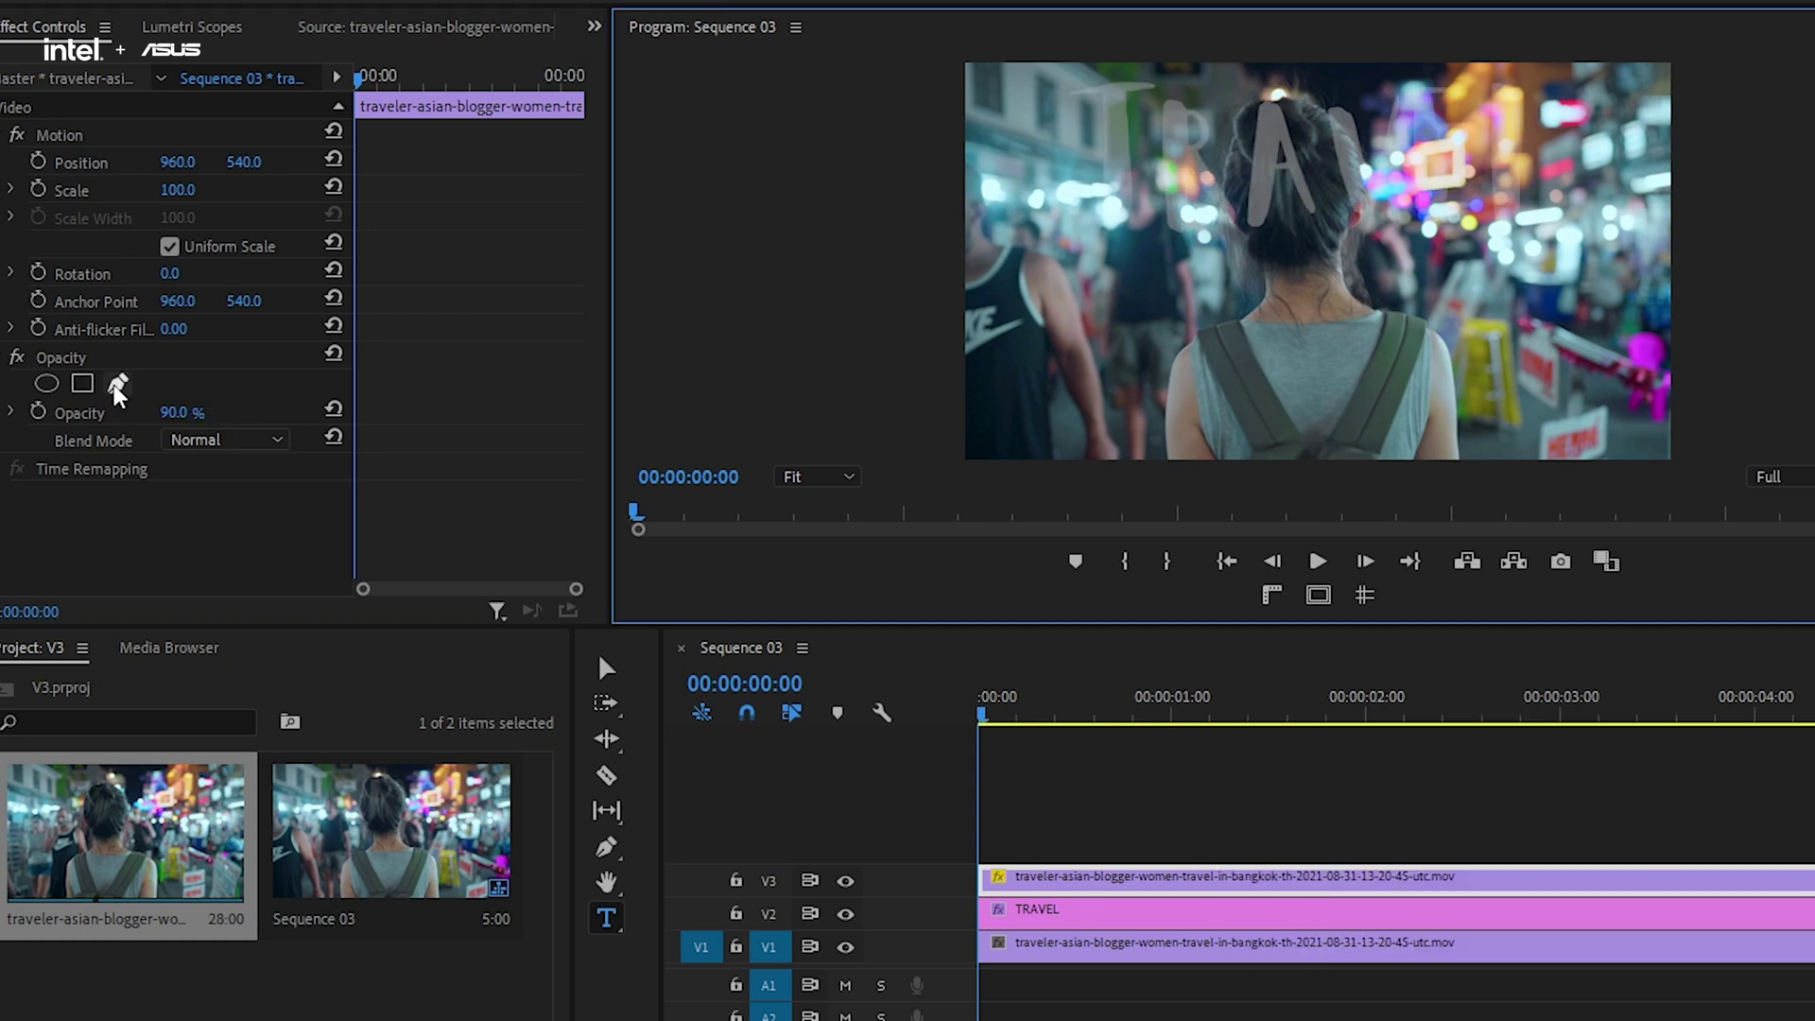
Trace a pen opacity mask around the woman's head and shoulders at 75% monitor zoom.
{"action": "left_click", "coordinate": [118, 384]}
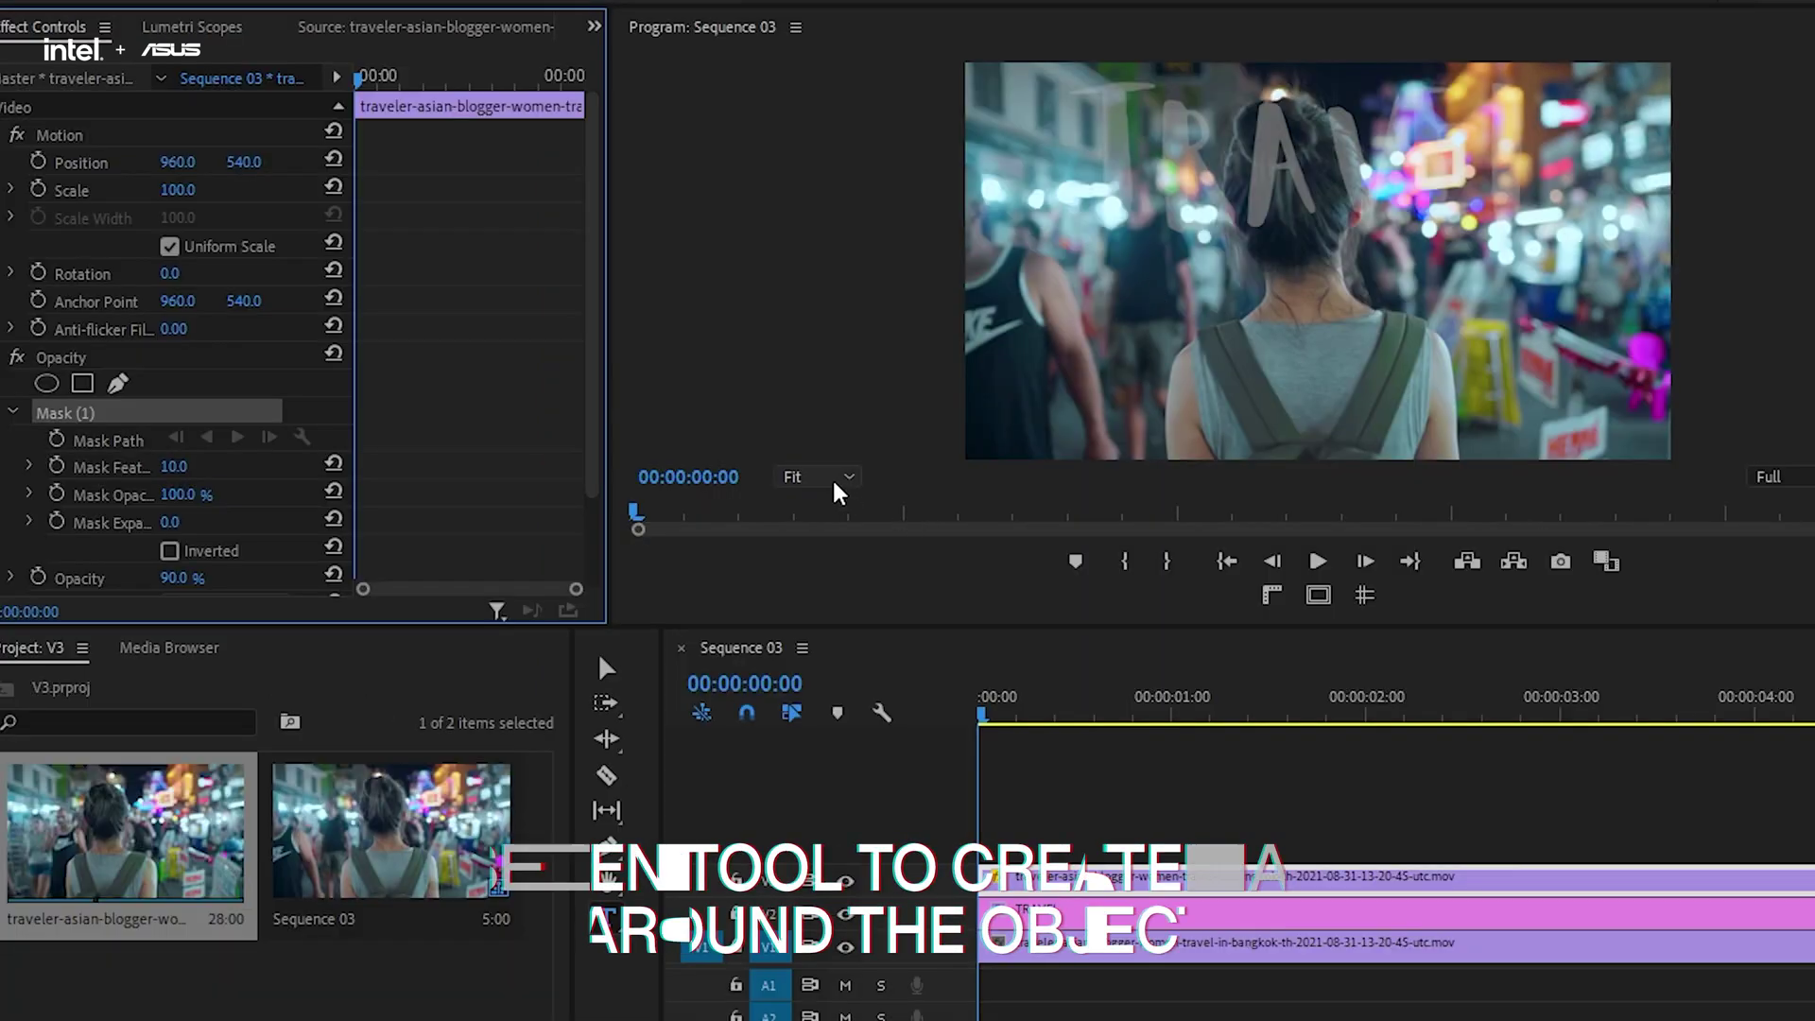
{"action": "left_click", "coordinate": [341, 729]}
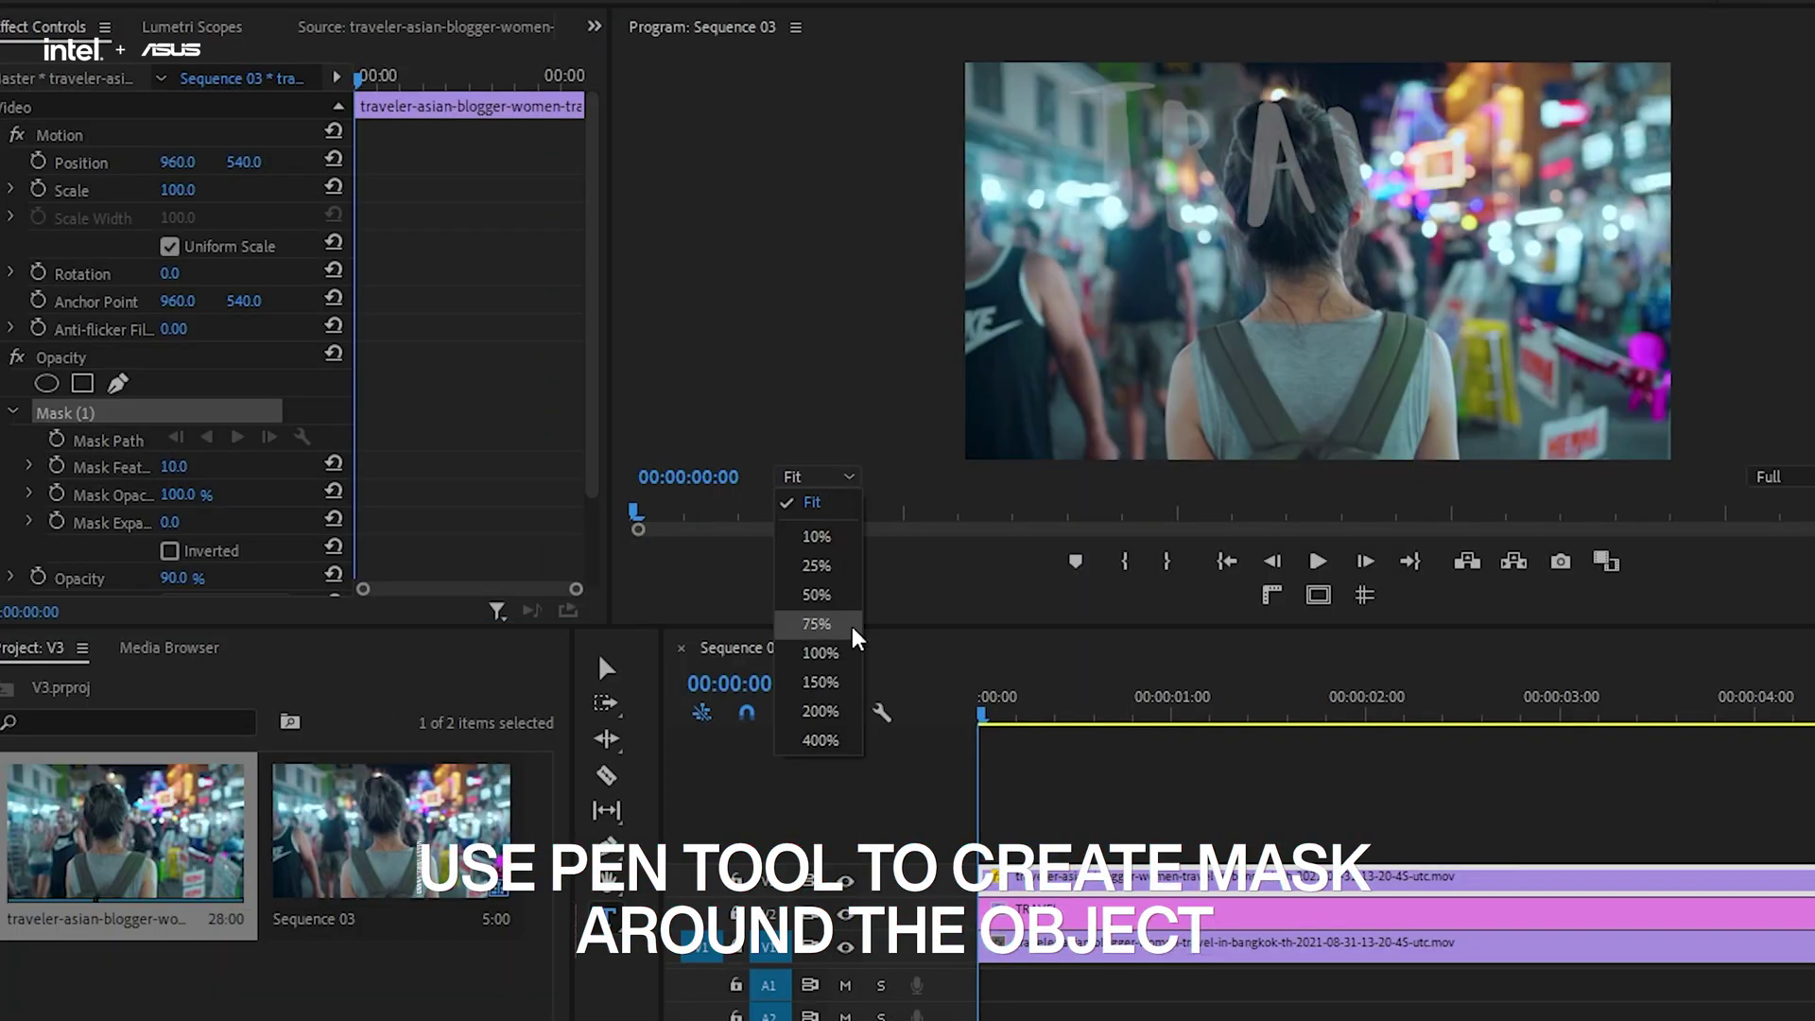
{"action": "left_click", "coordinate": [357, 964]}
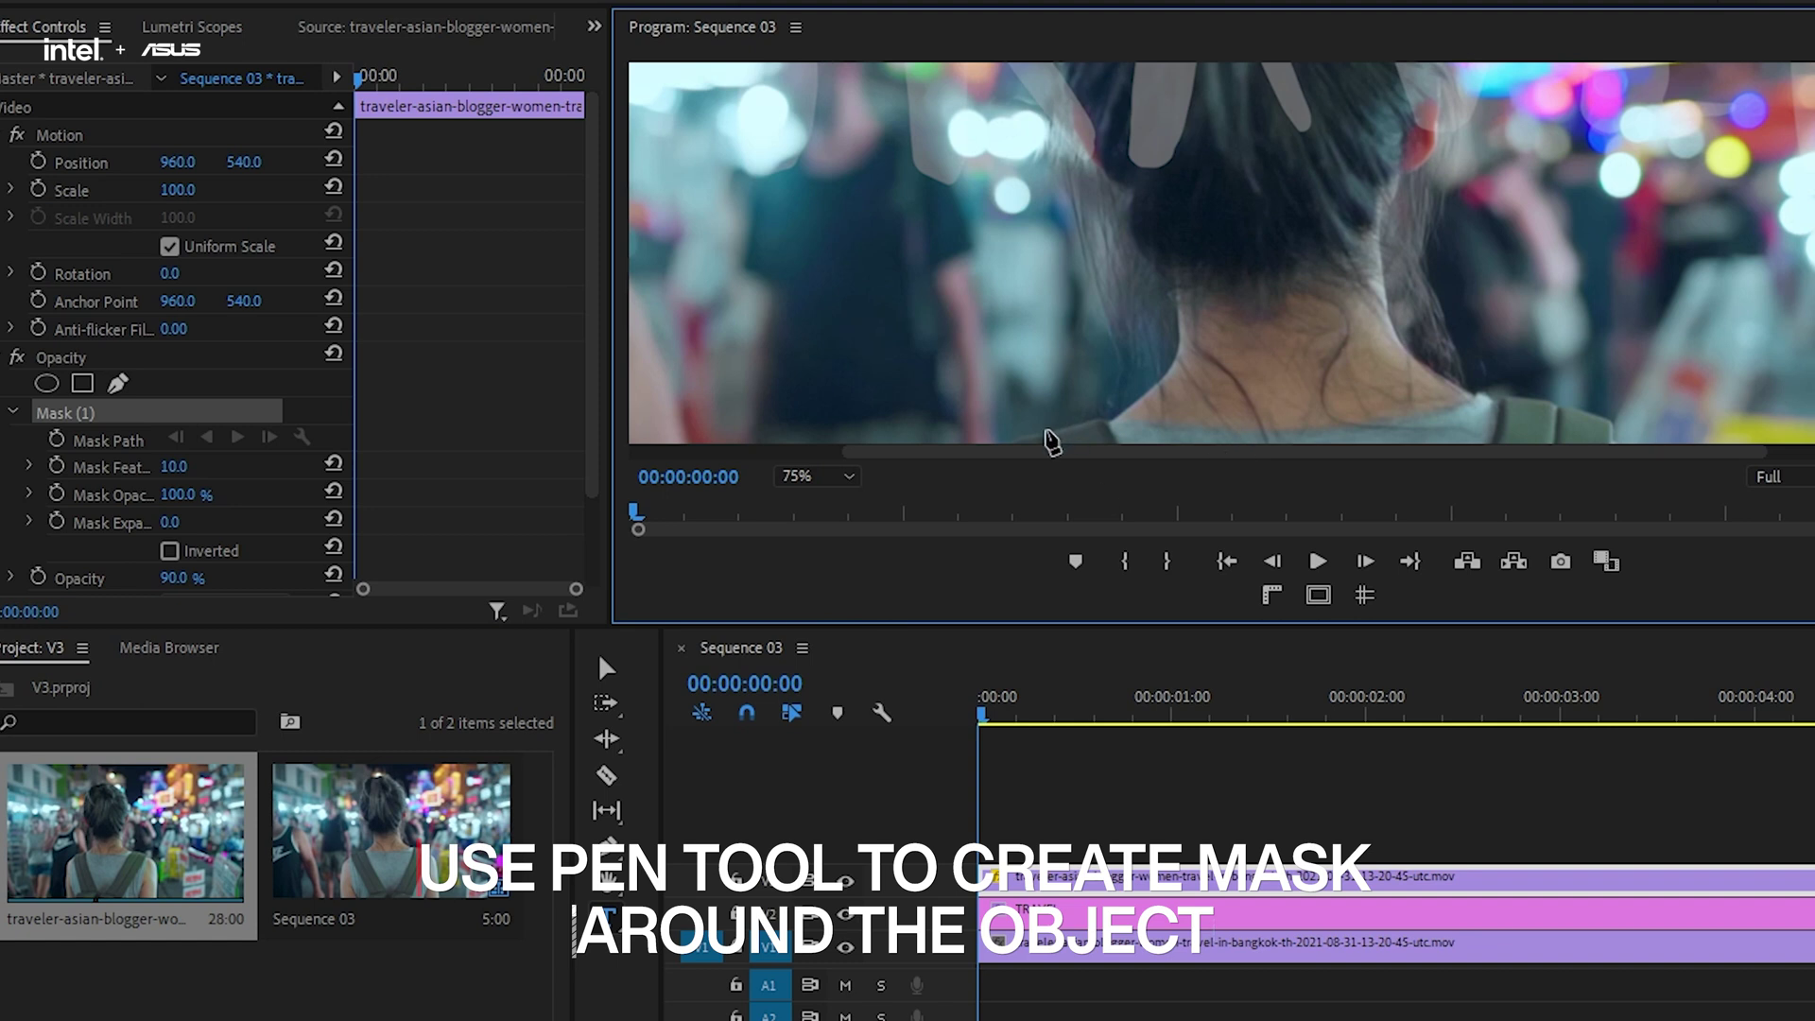
{"action": "scroll", "coordinate": [1052, 441], "scroll_direction": "down", "scroll_amount": 2}
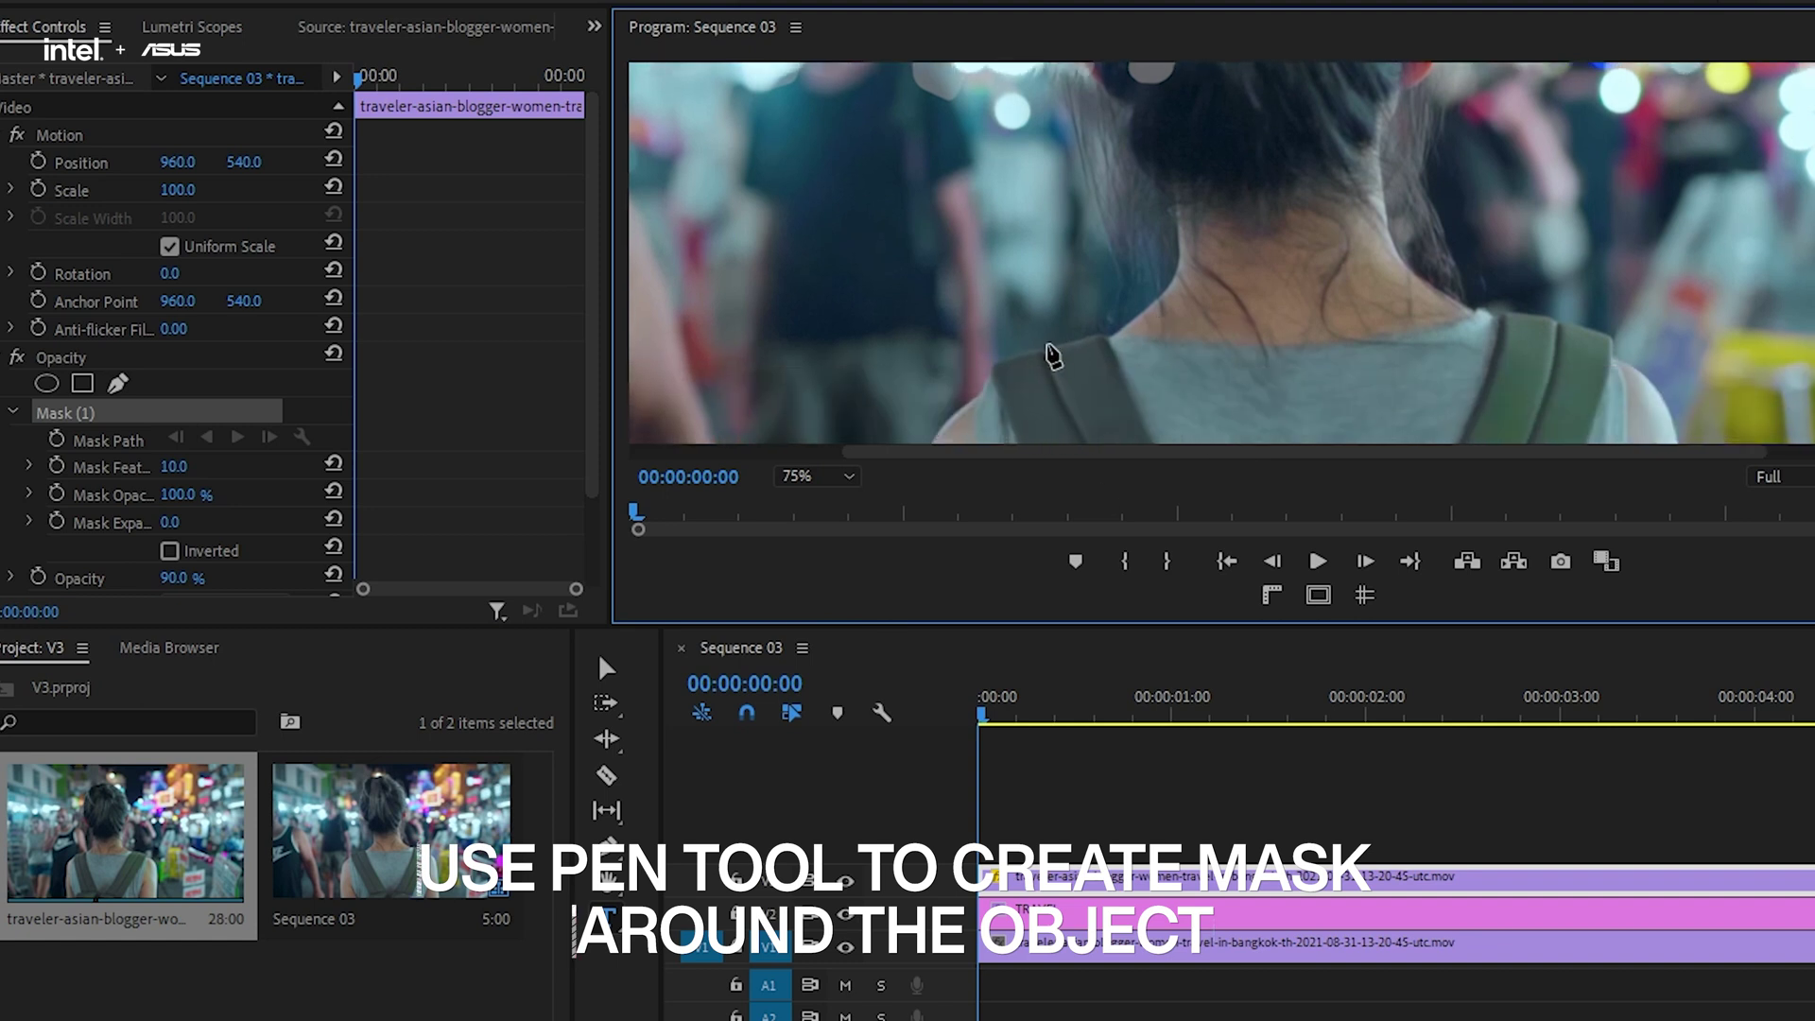
{"action": "scroll", "coordinate": [1097, 376], "scroll_direction": "up", "scroll_amount": 4}
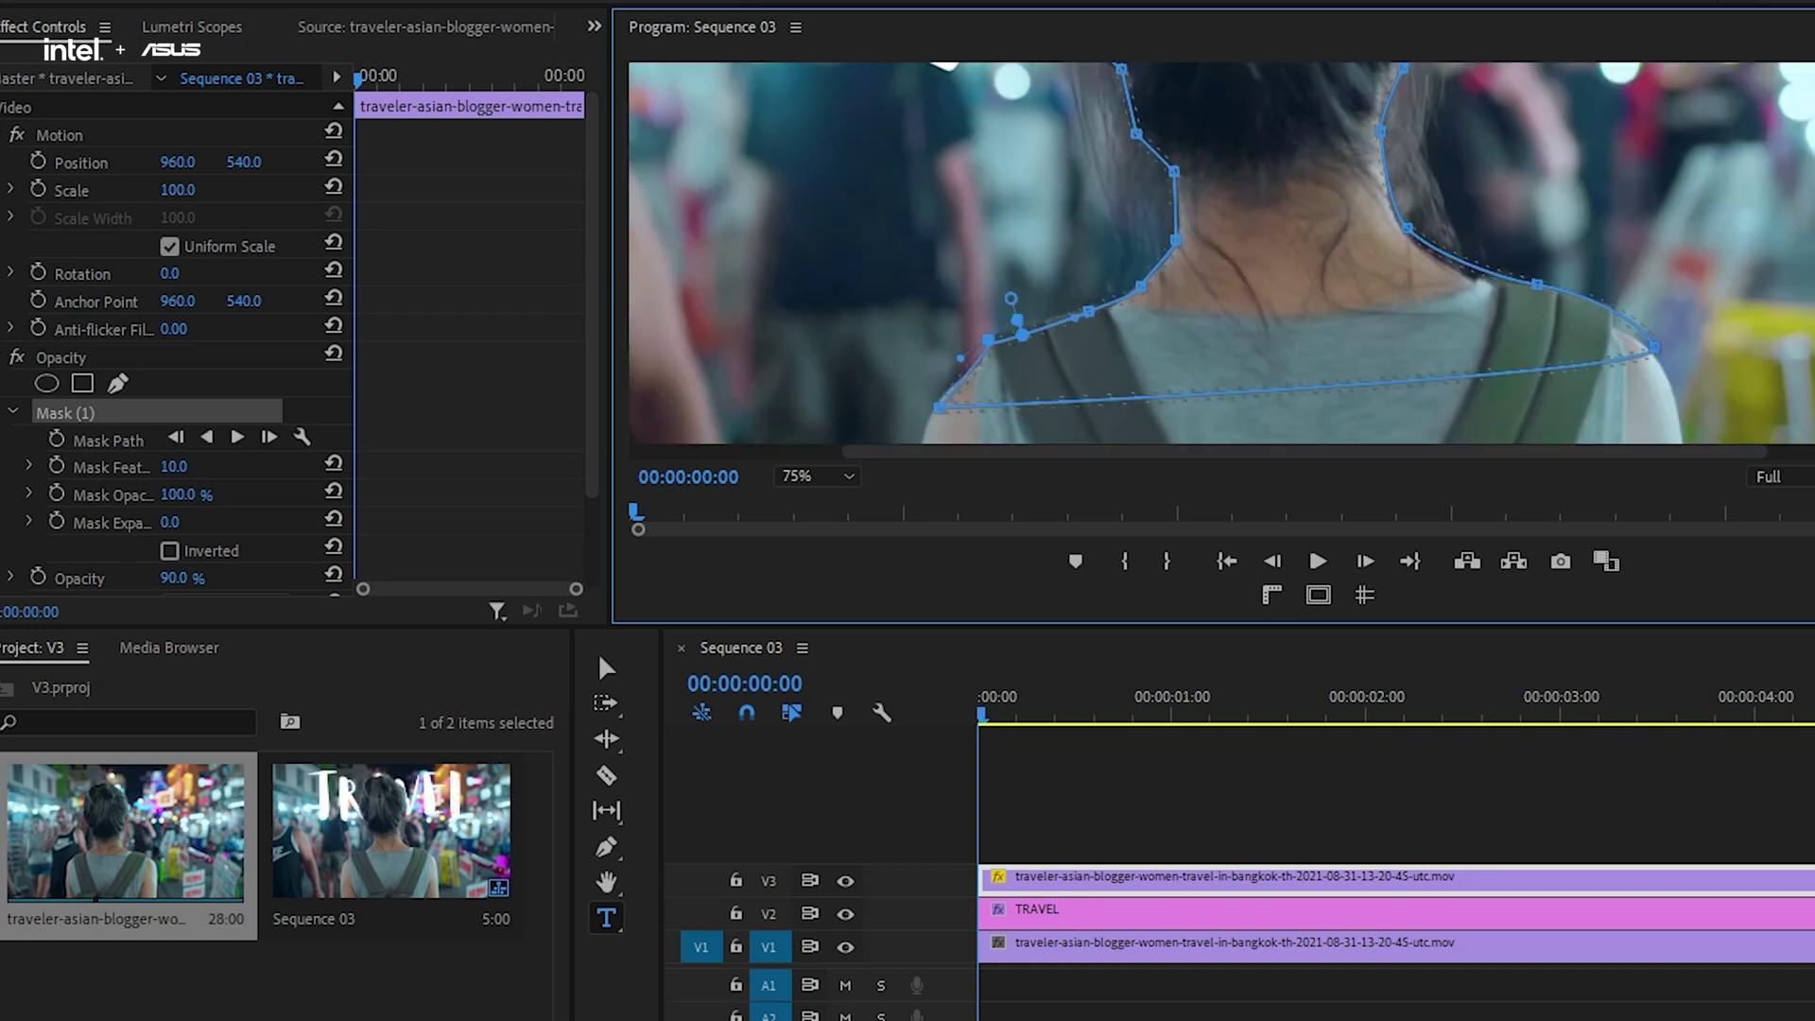
{"action": "left_click", "coordinate": [849, 475]}
{"action": "left_click", "coordinate": [831, 548]}
Fit the frame in the monitor and scrub to preview TRAVEL behind the woman's head.
{"action": "left_click", "coordinate": [826, 477]}
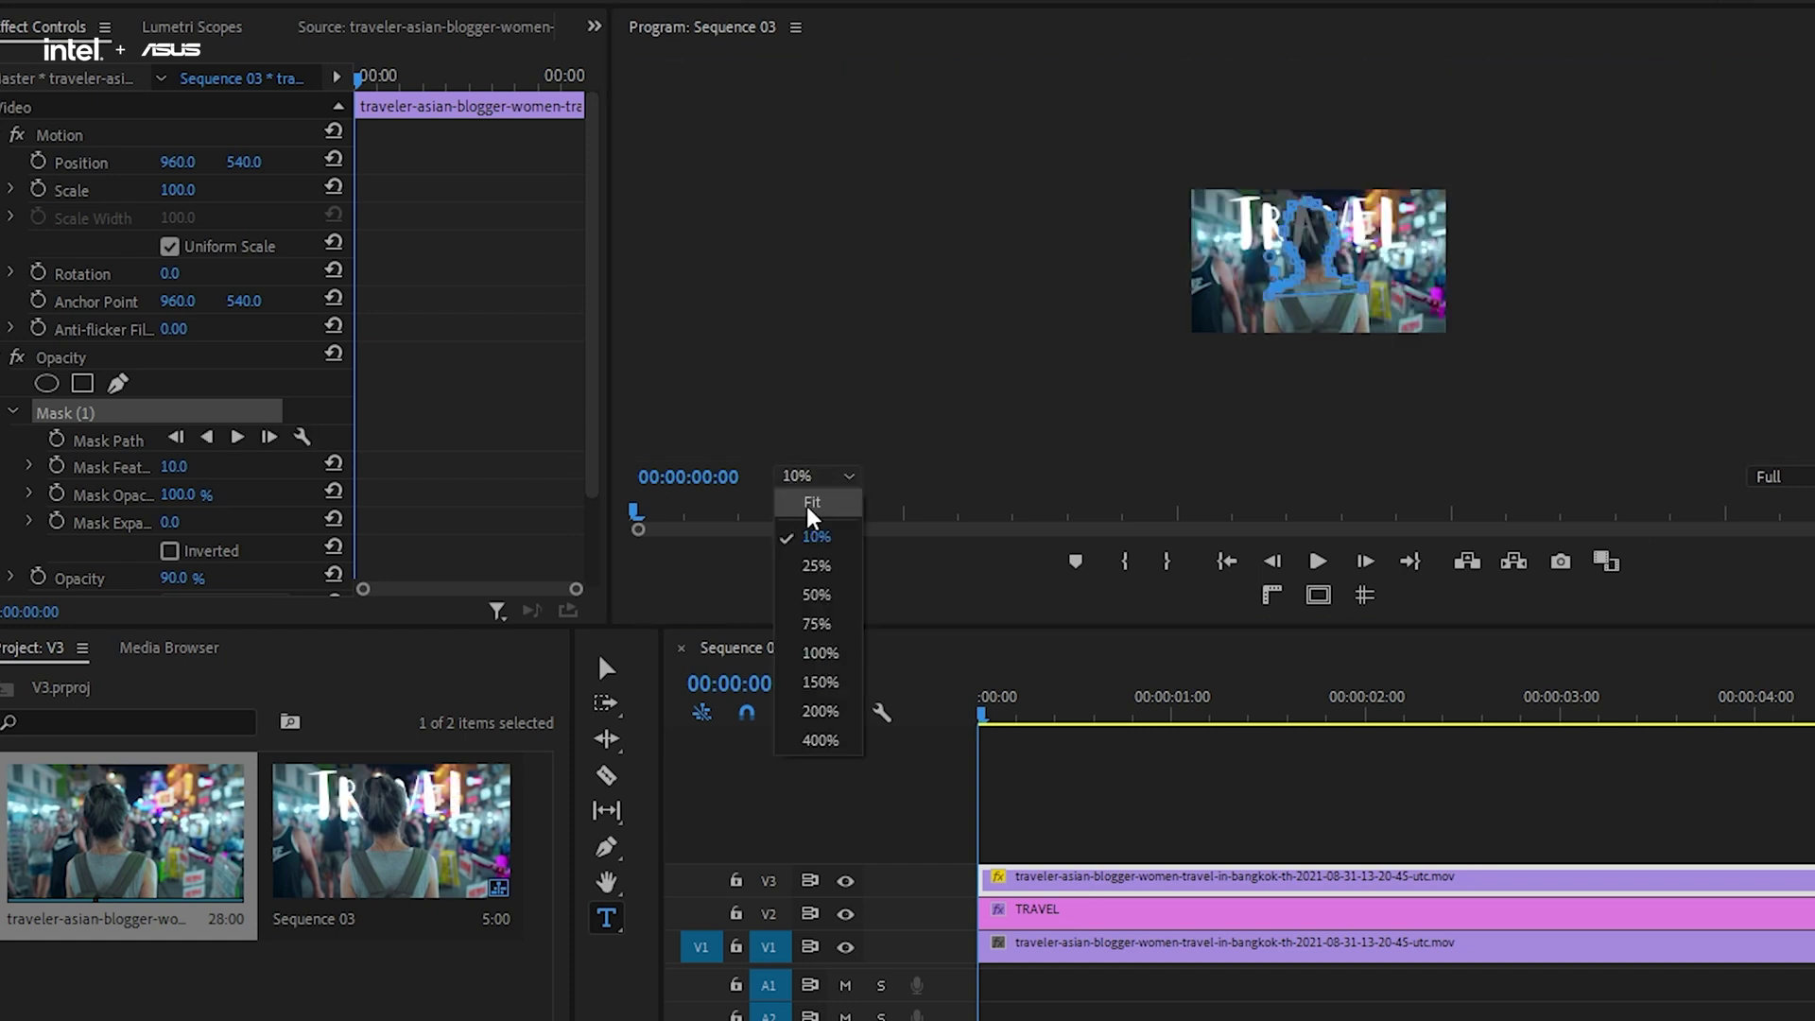
{"action": "left_click", "coordinate": [831, 508]}
{"action": "left_click_drag", "start_coordinate": [983, 709], "coordinate": [1641, 726]}
{"action": "left_click", "coordinate": [1024, 720]}
{"action": "key", "text": "Home"}
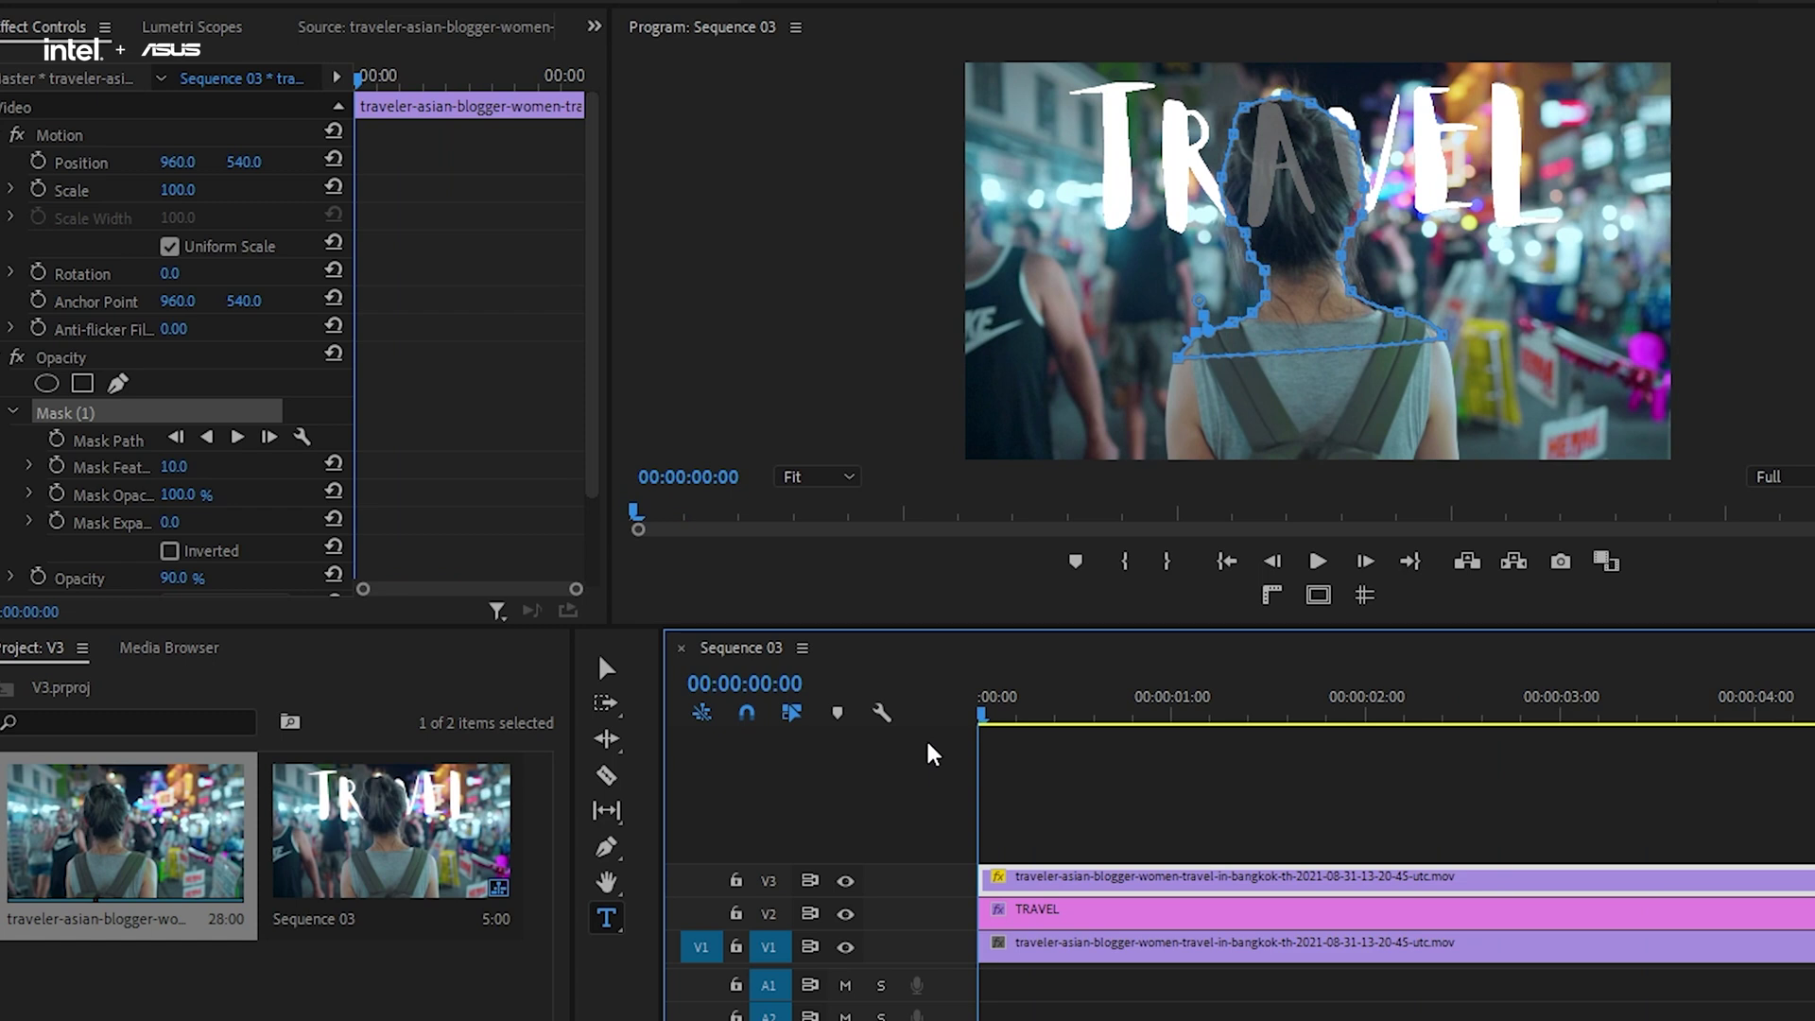
Track the woman's mask forward through the clip and check it at earlier frames.
{"action": "left_click", "coordinate": [237, 437]}
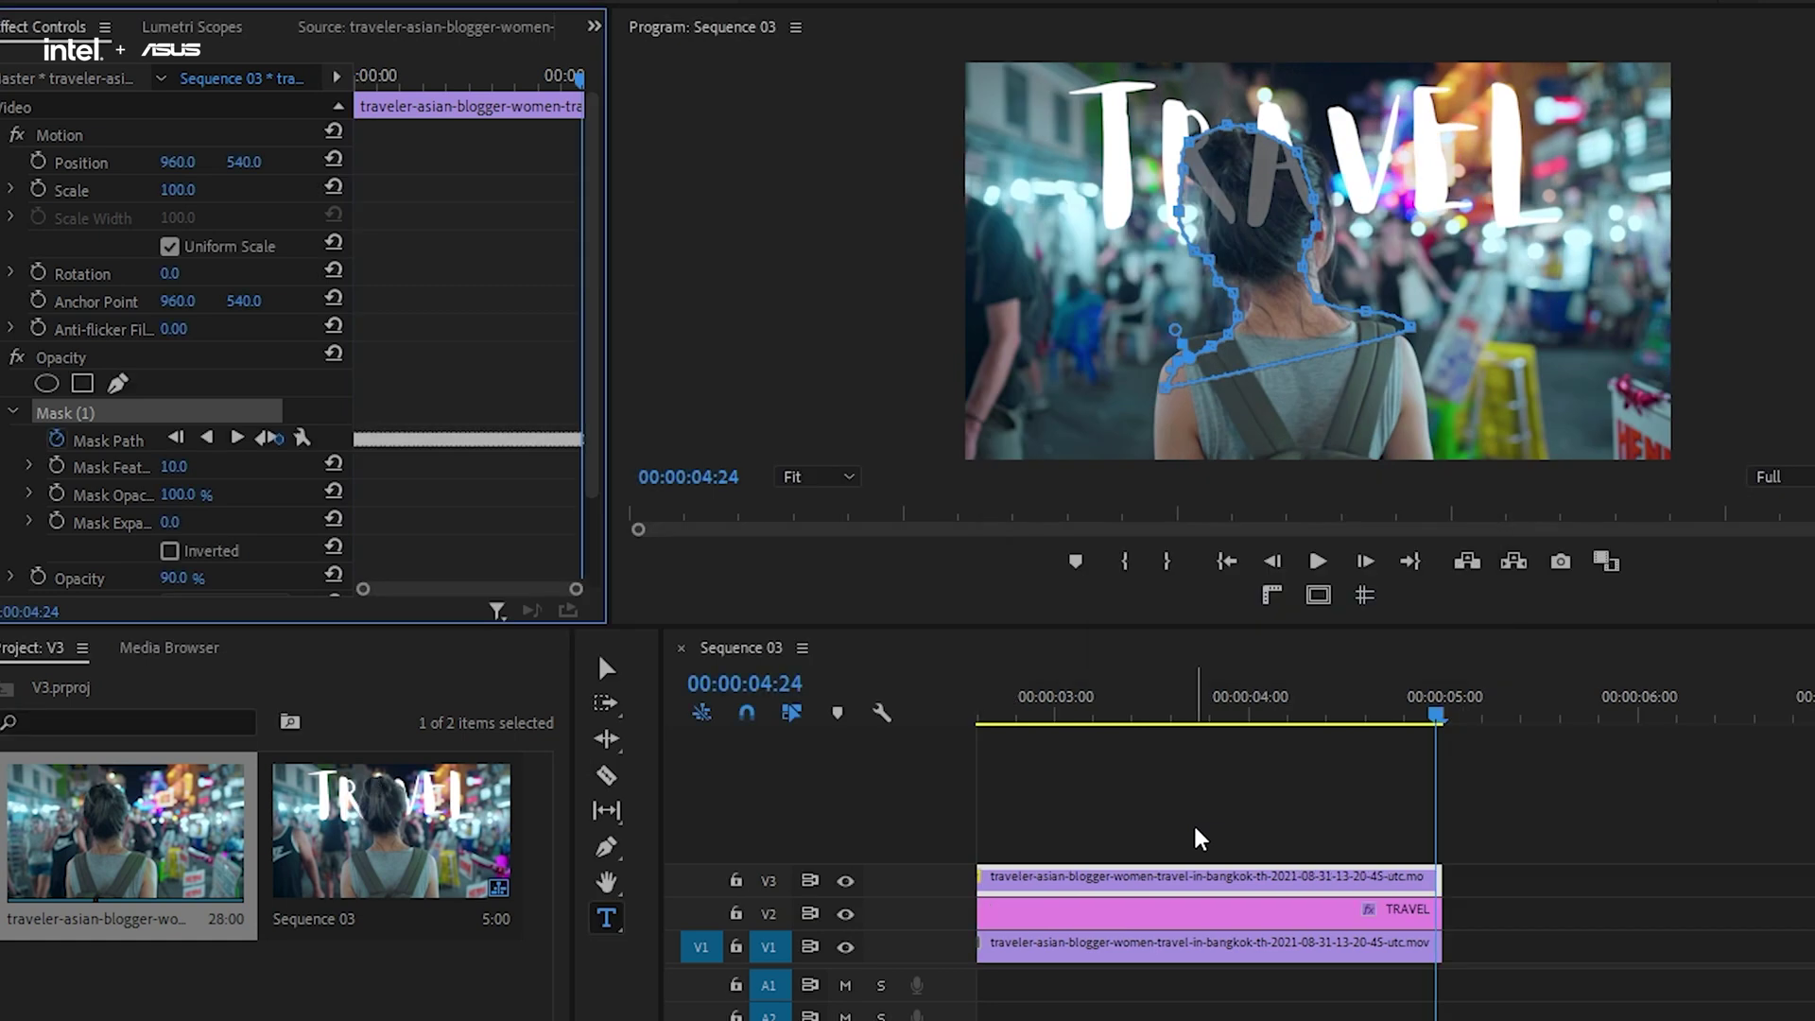
{"action": "left_click_drag", "start_coordinate": [1037, 721], "coordinate": [1302, 720]}
{"action": "key", "text": "backslash"}
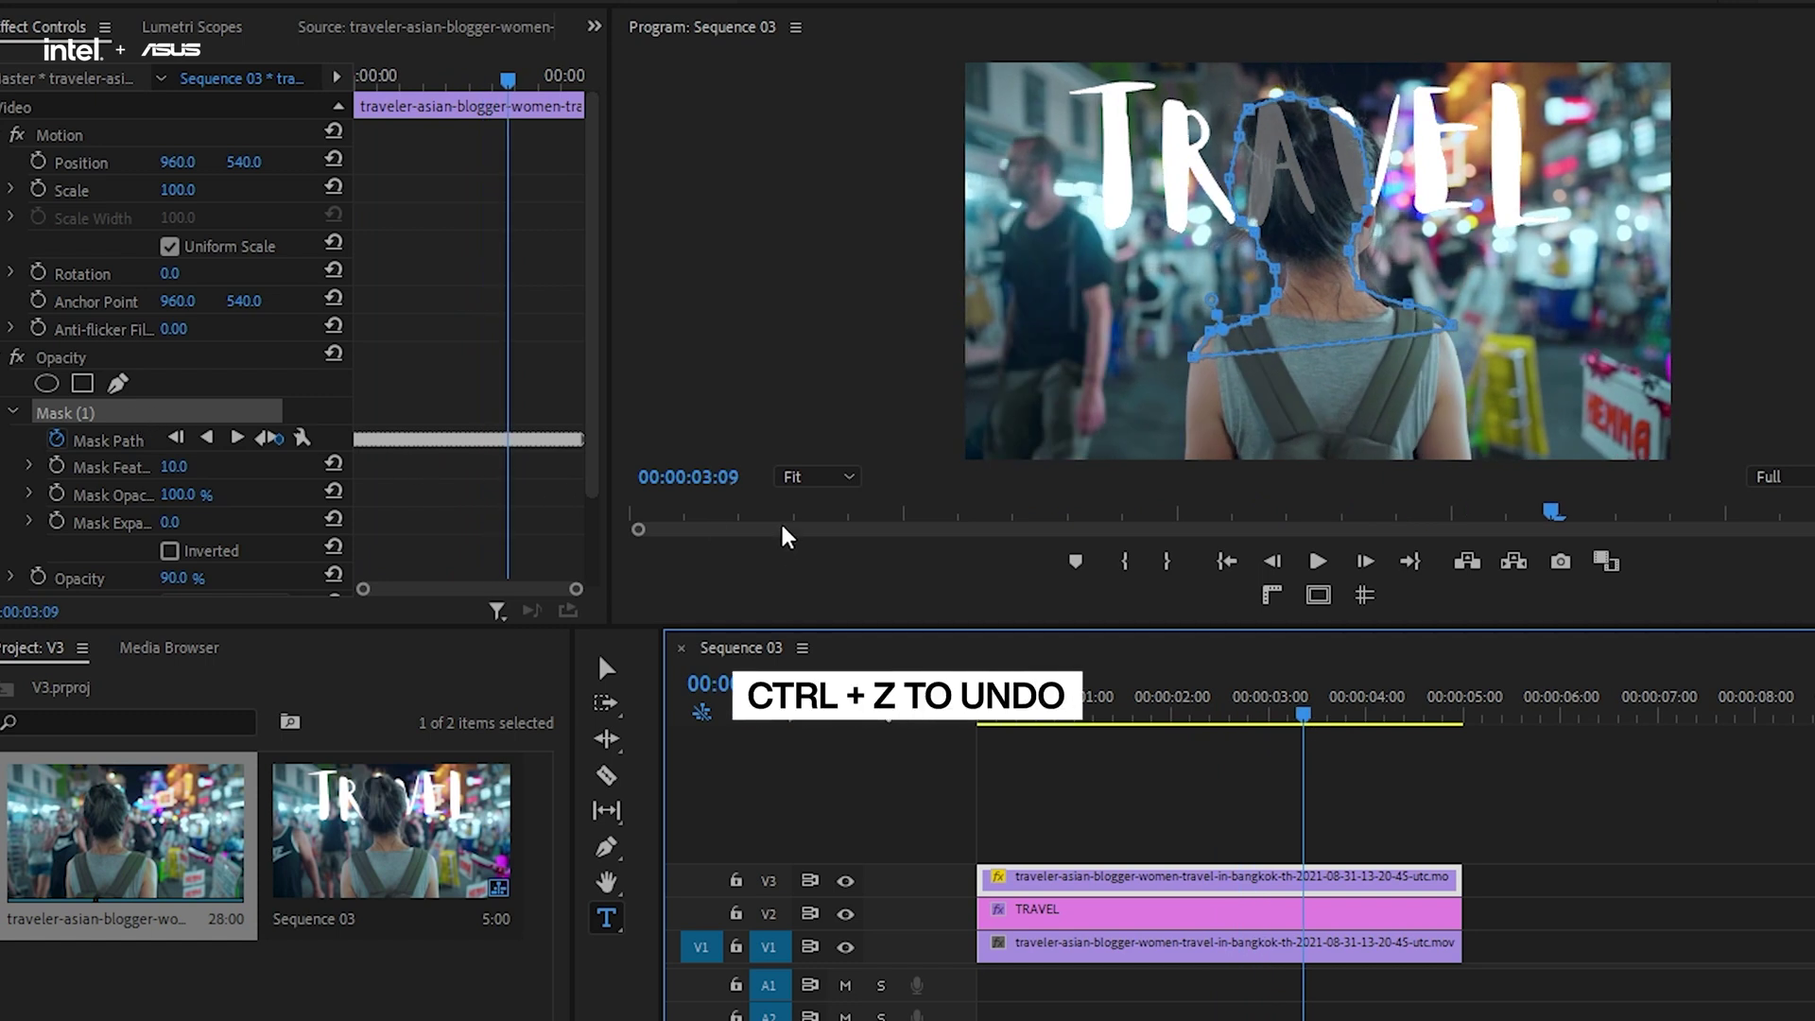
Undo the mask tracking and add a Mask Path keyframe at the first frame.
{"action": "key", "text": "ctrl+z"}
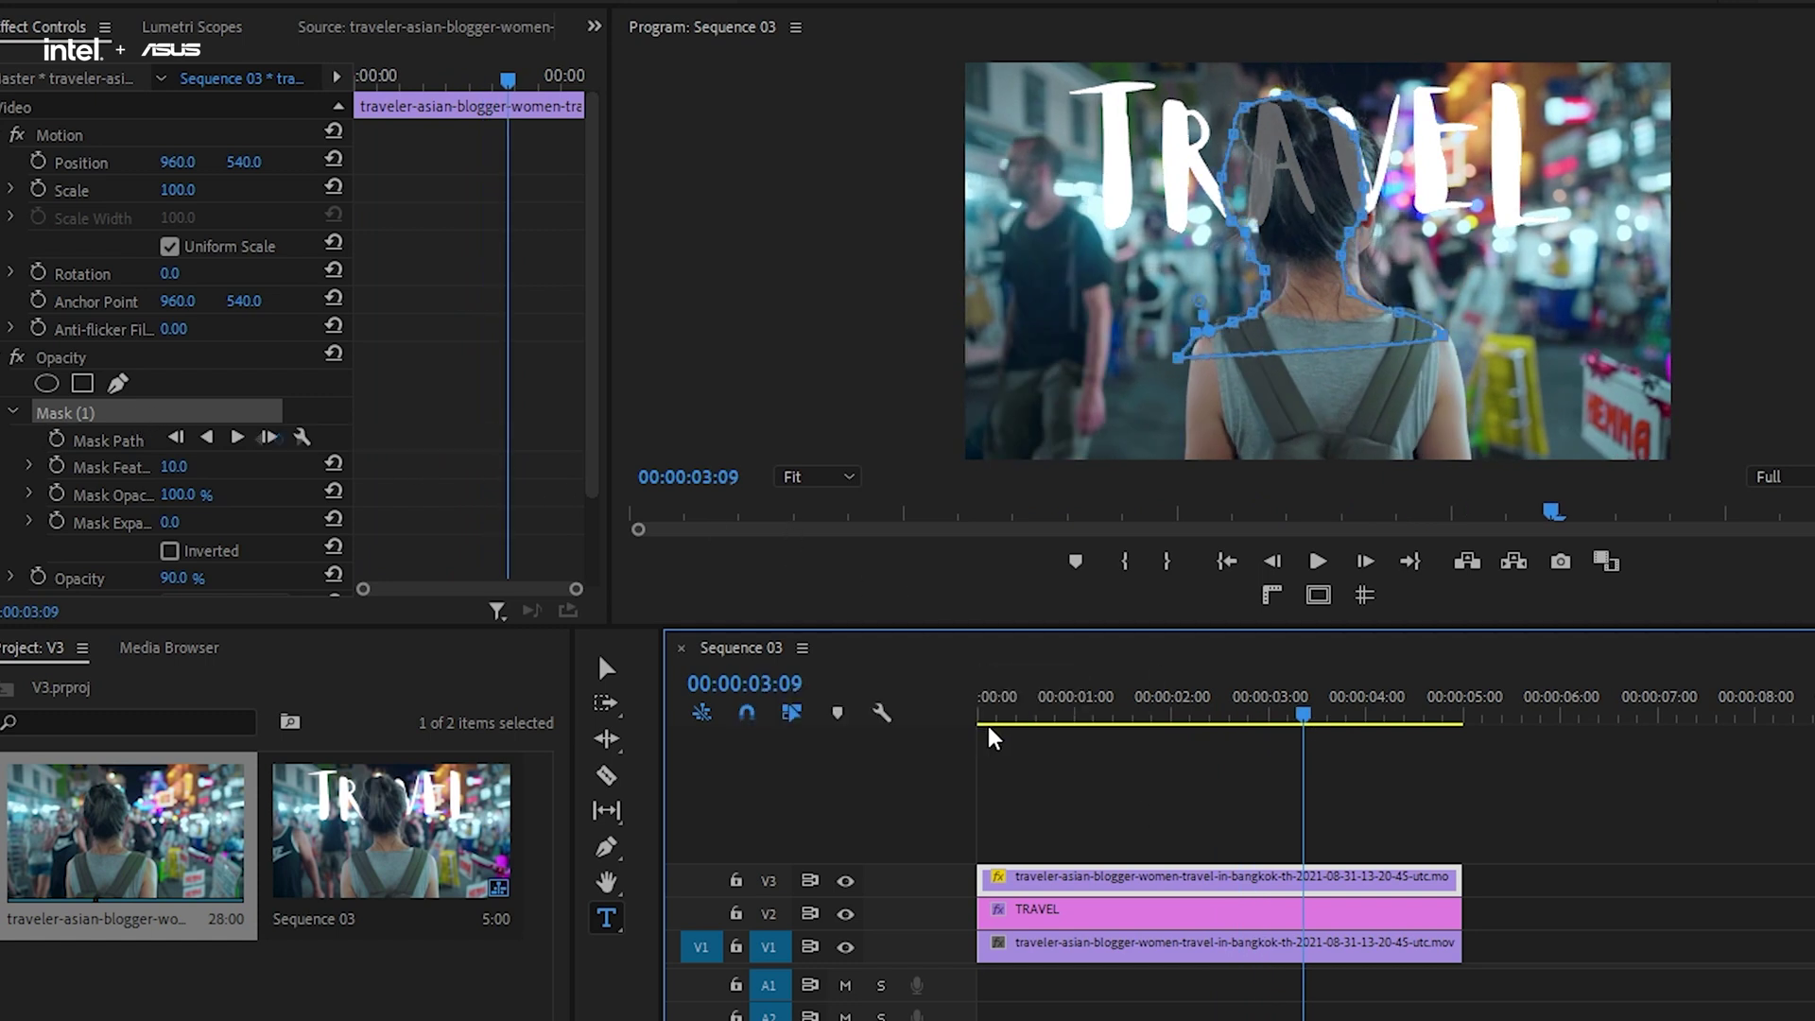
{"action": "key", "text": "Home"}
{"action": "key", "text": "="}
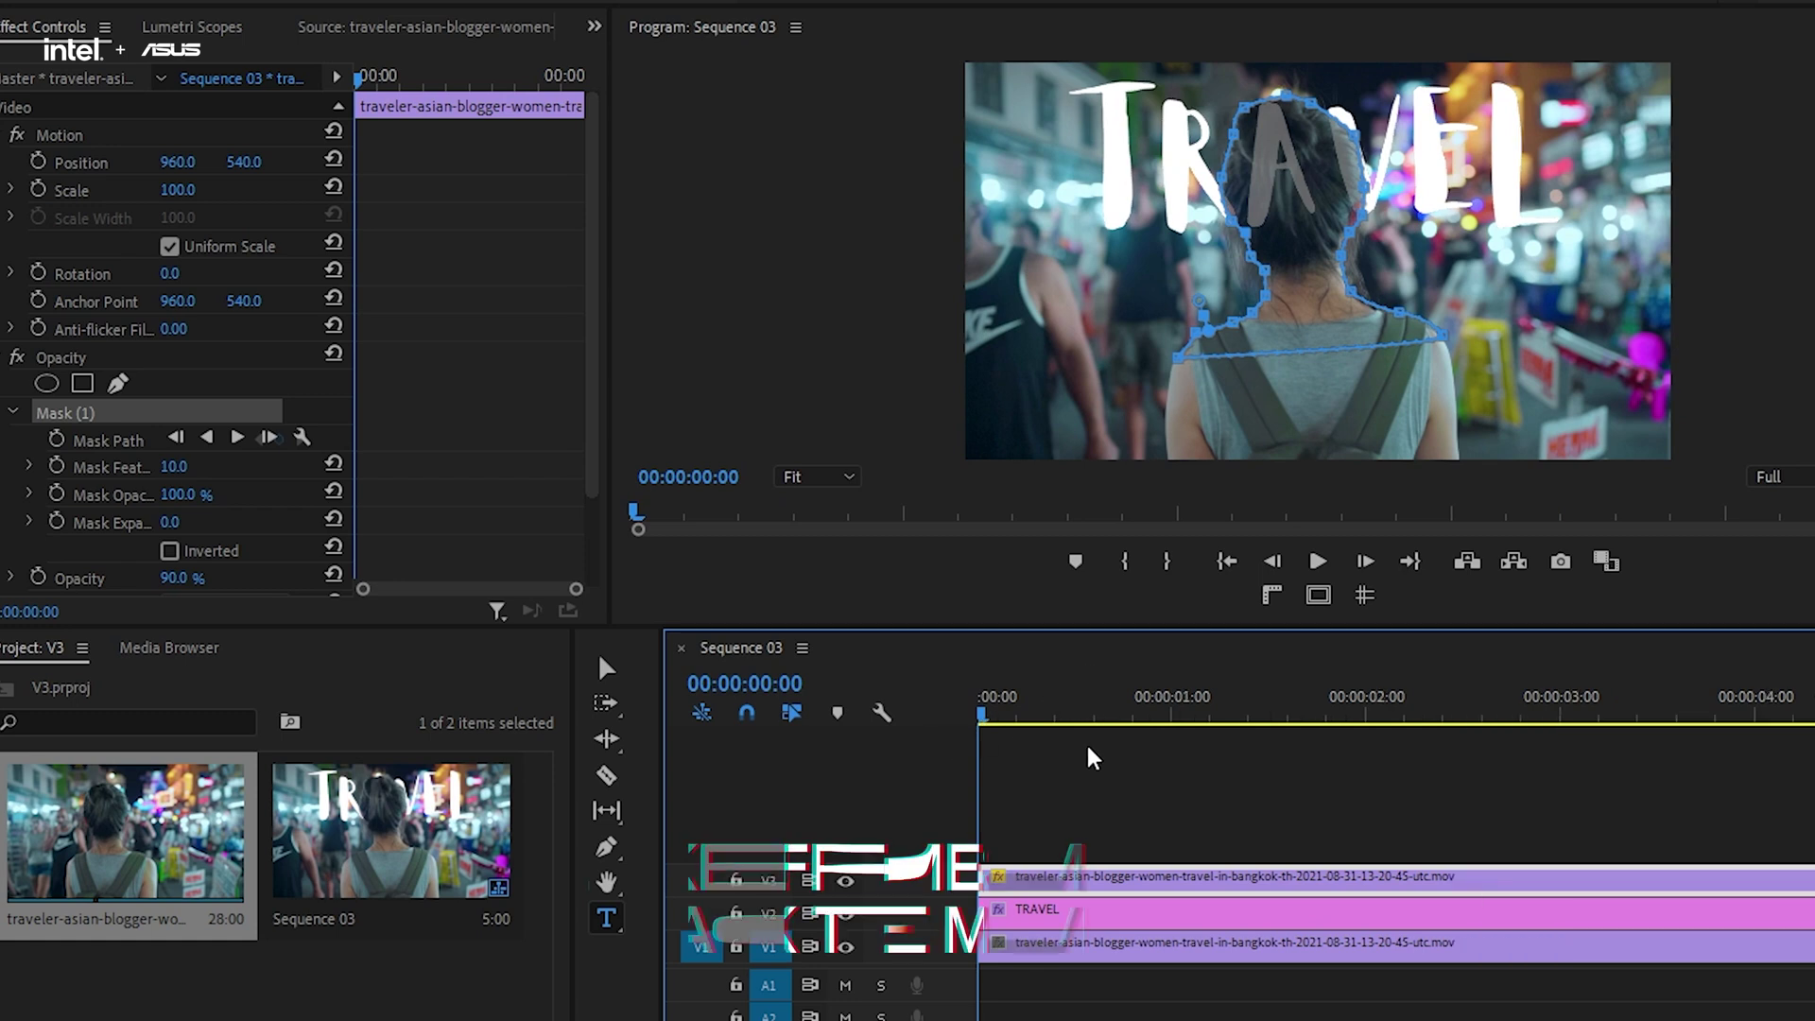
{"action": "left_click", "coordinate": [56, 439]}
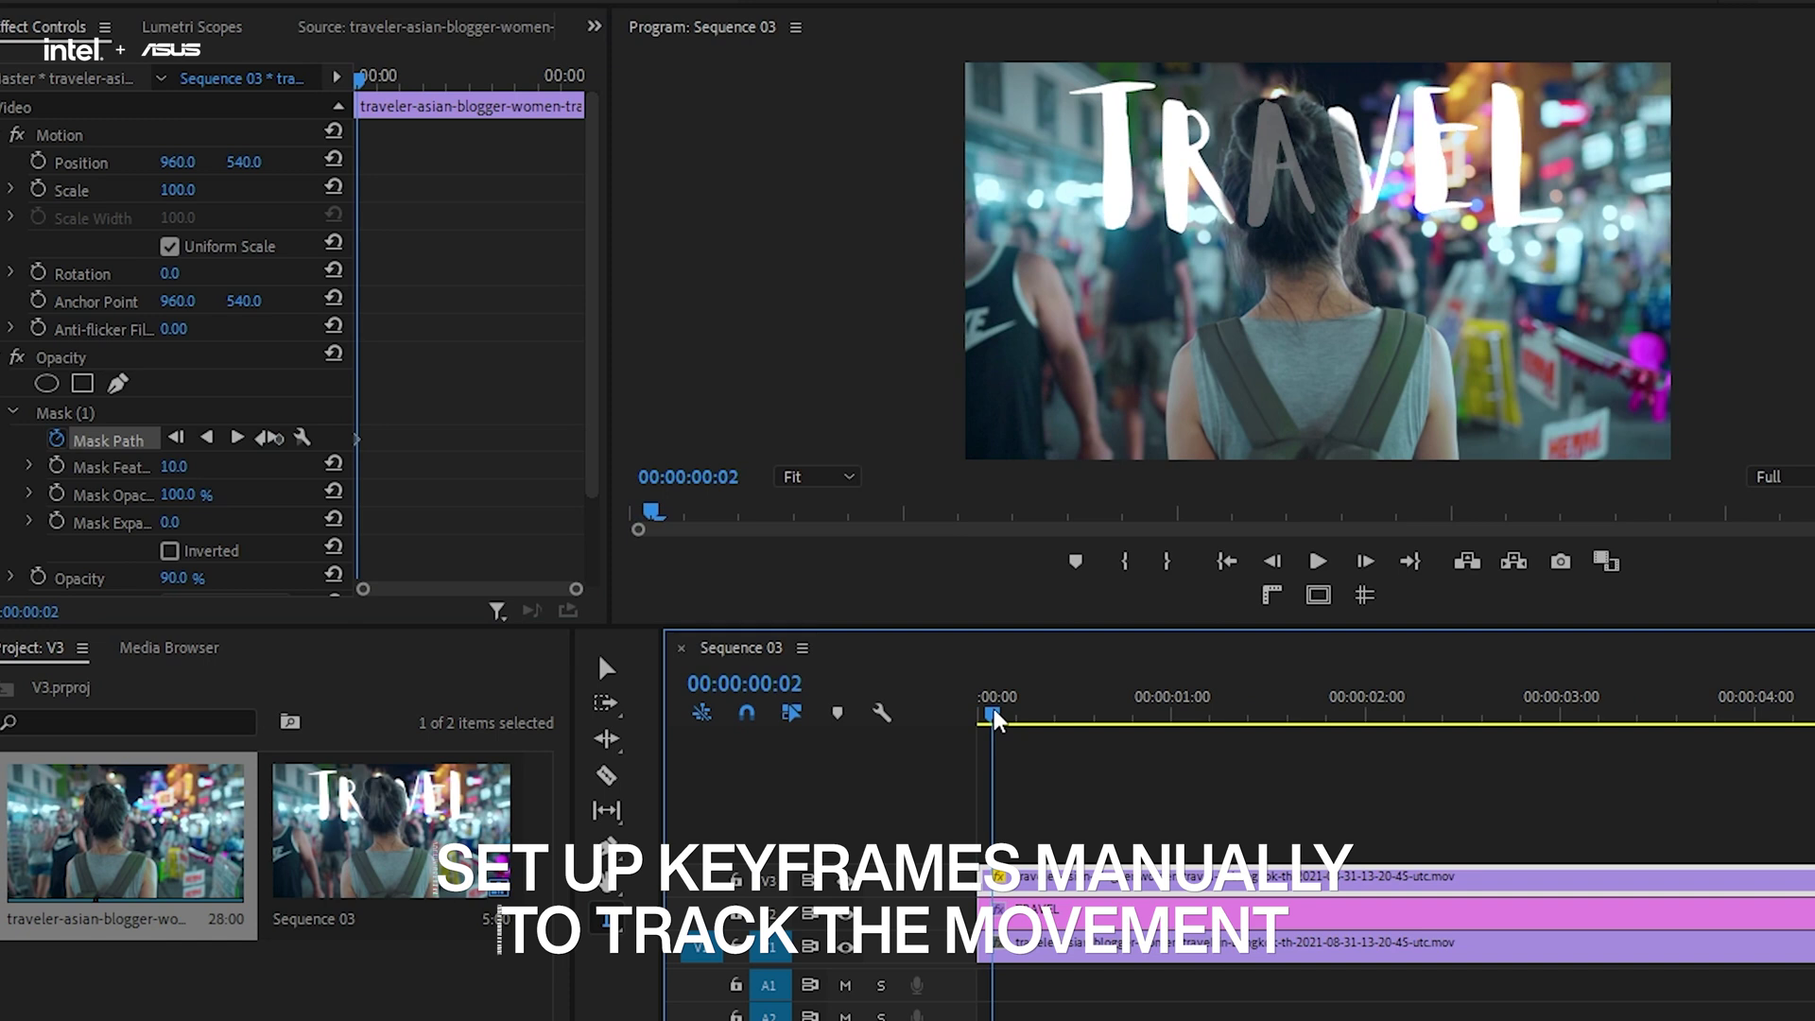
{"action": "left_click_drag", "start_coordinate": [994, 720], "coordinate": [976, 721]}
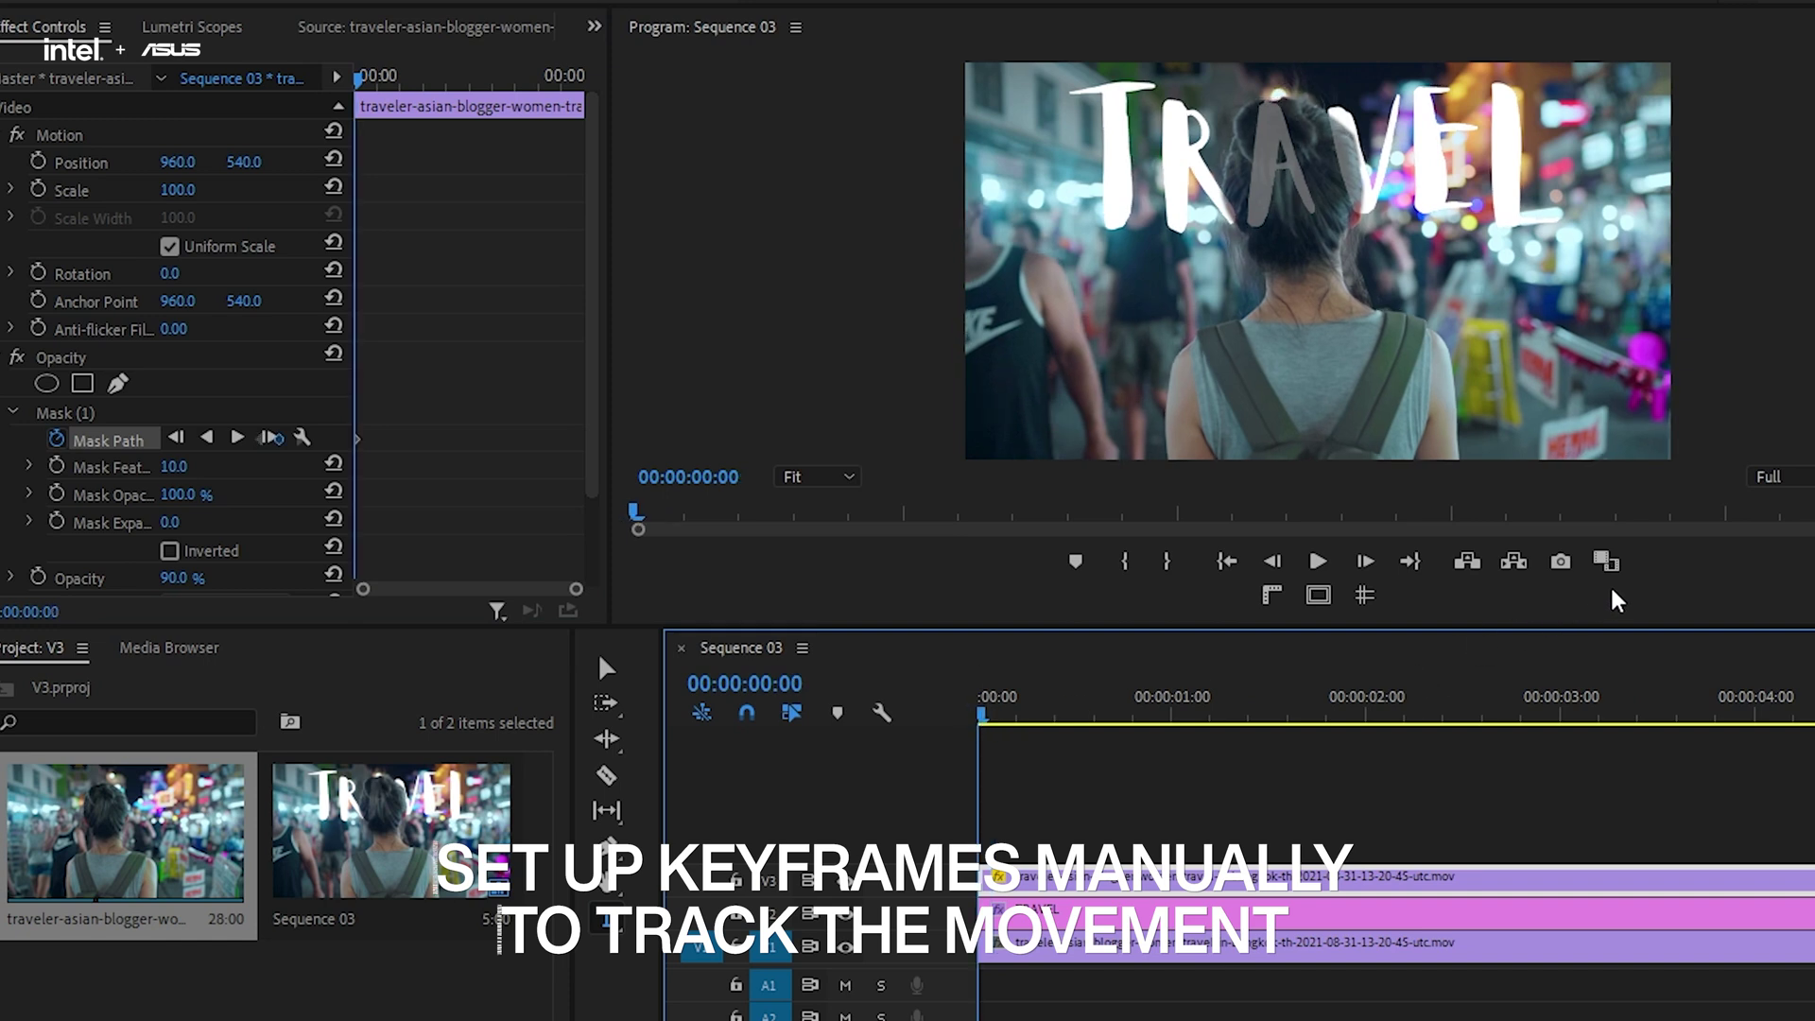
At 50% zoom, track Mask (1) forward from 00:00:00:07 and reshape its left edge to the head.
{"action": "left_click", "coordinate": [830, 485]}
{"action": "left_click", "coordinate": [825, 628]}
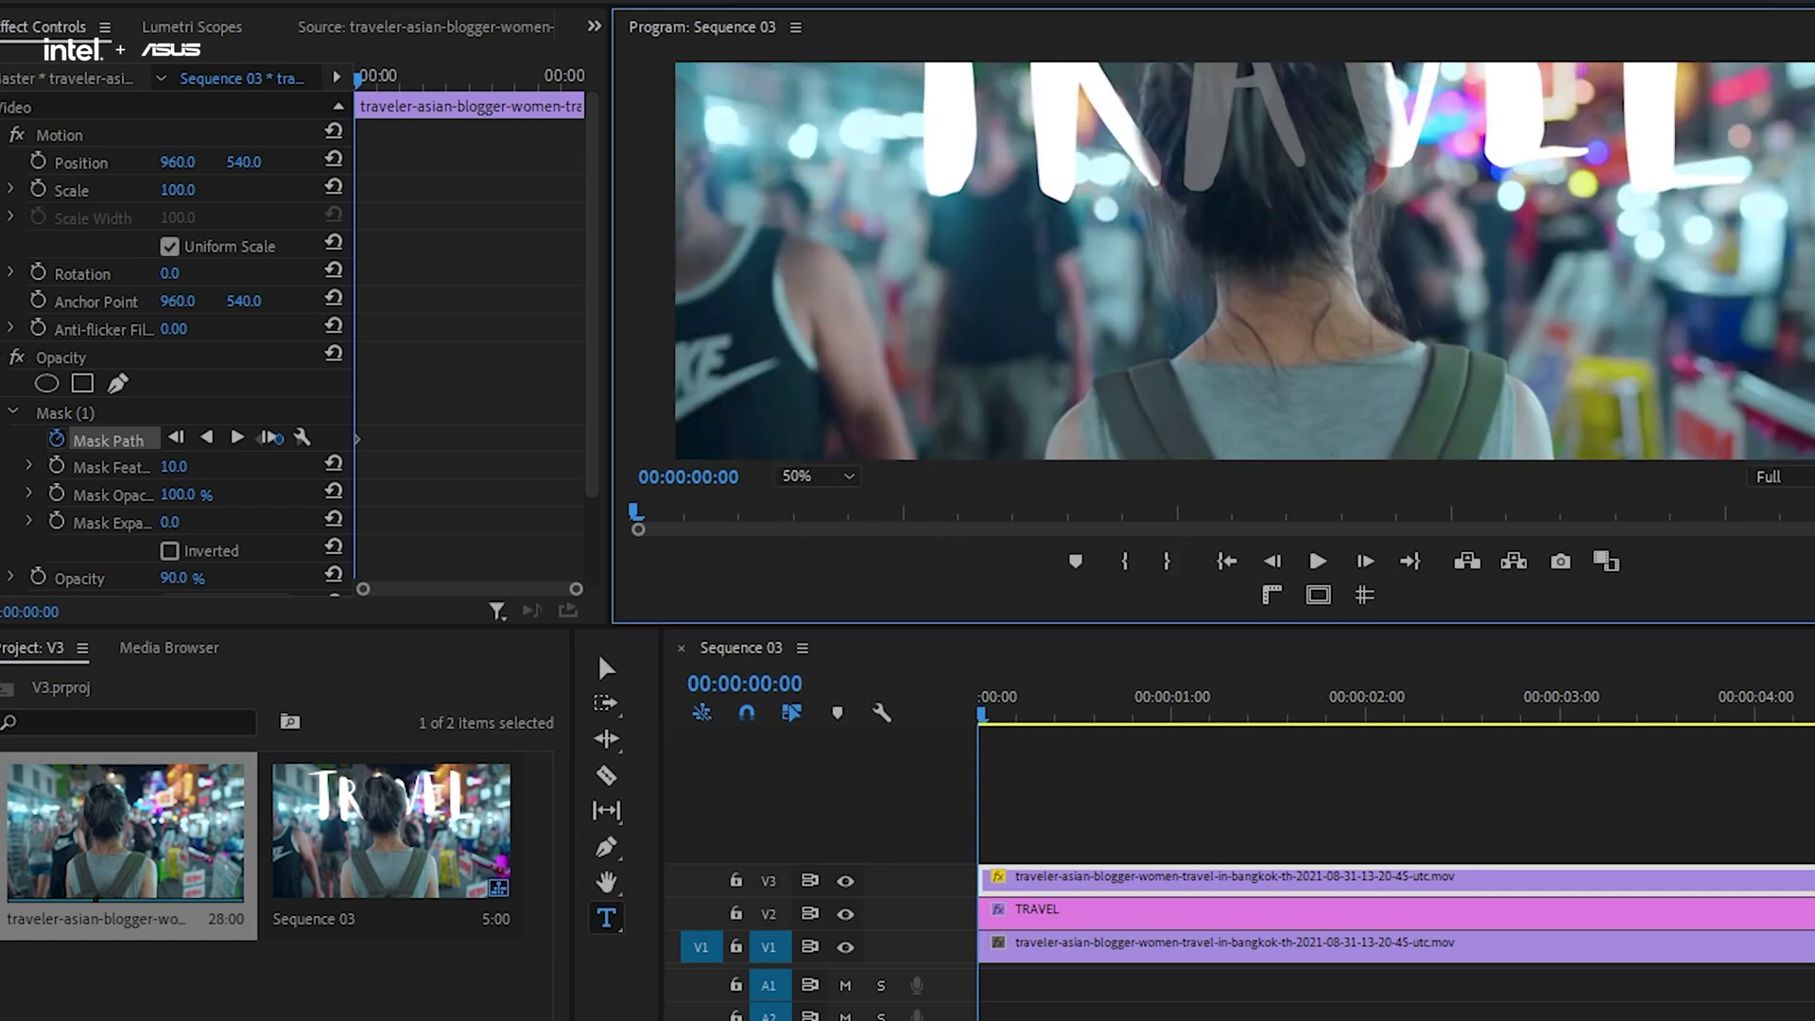
{"action": "scroll", "coordinate": [1243, 261], "scroll_direction": "up", "scroll_amount": 3}
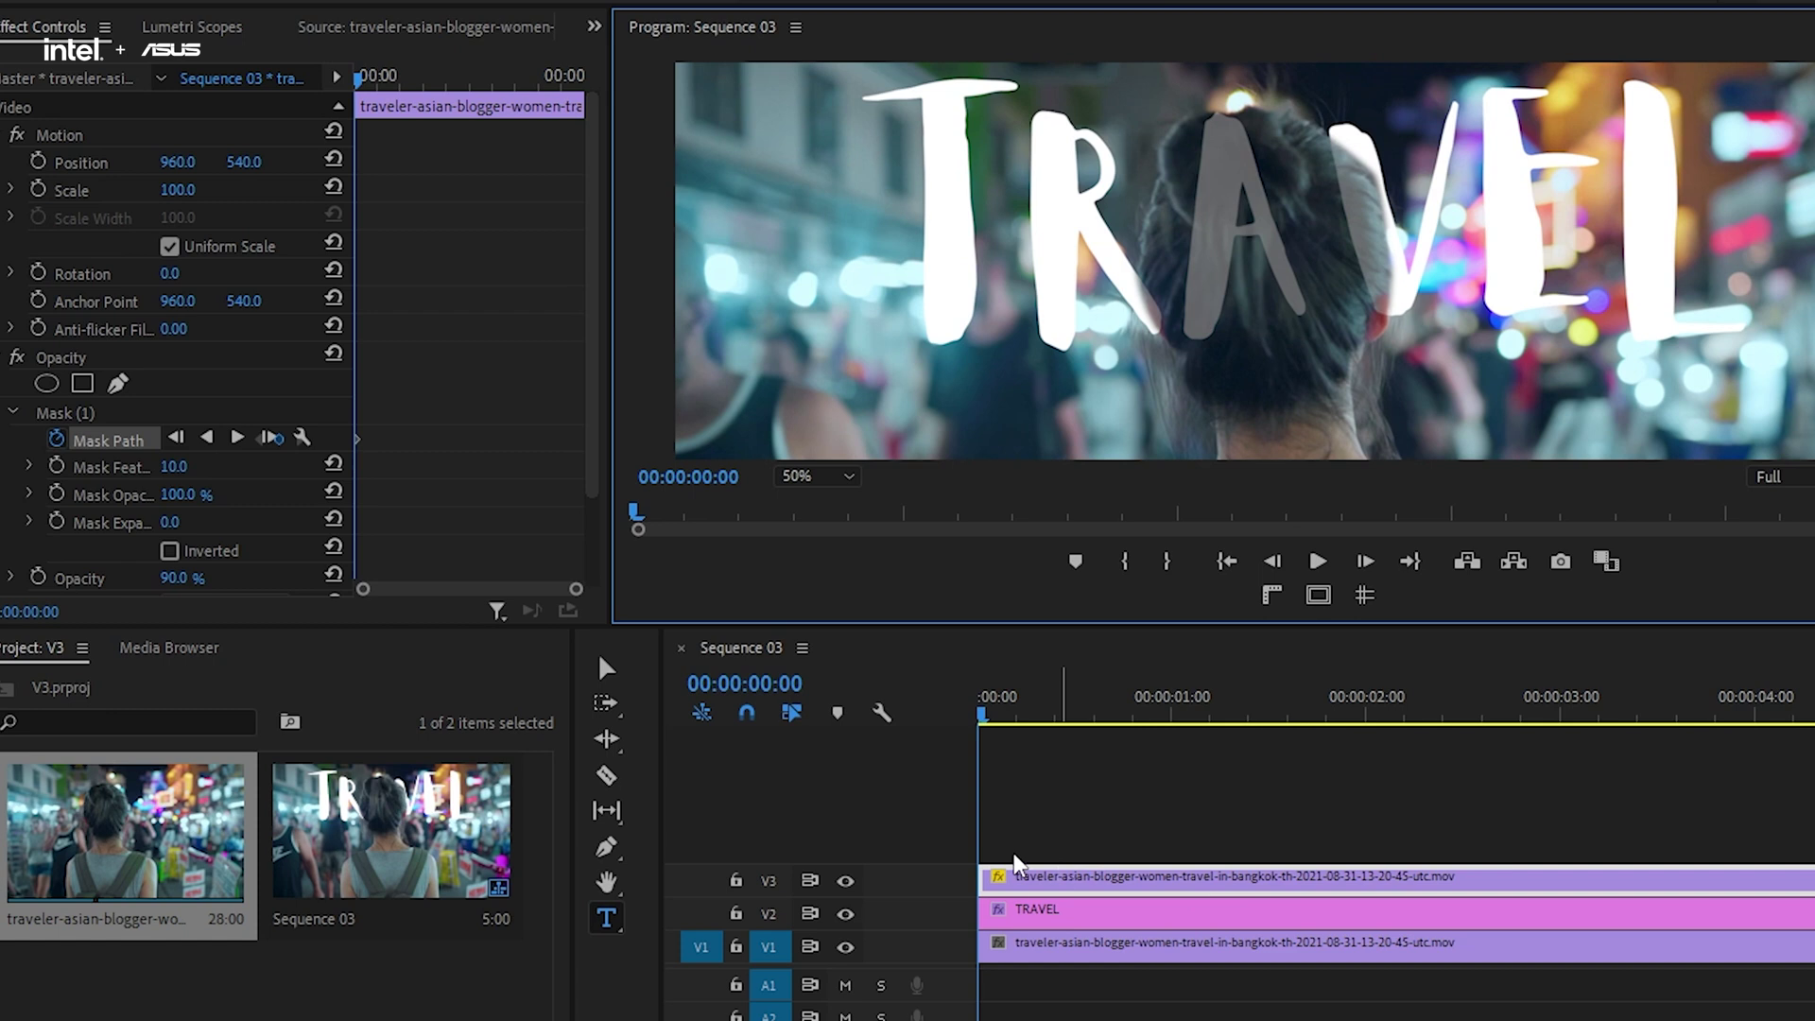
{"action": "left_click", "coordinate": [133, 413]}
{"action": "left_click_drag", "start_coordinate": [983, 716], "coordinate": [1032, 715]}
{"action": "left_click", "coordinate": [1293, 374]}
{"action": "key", "text": "ctrl+t"}
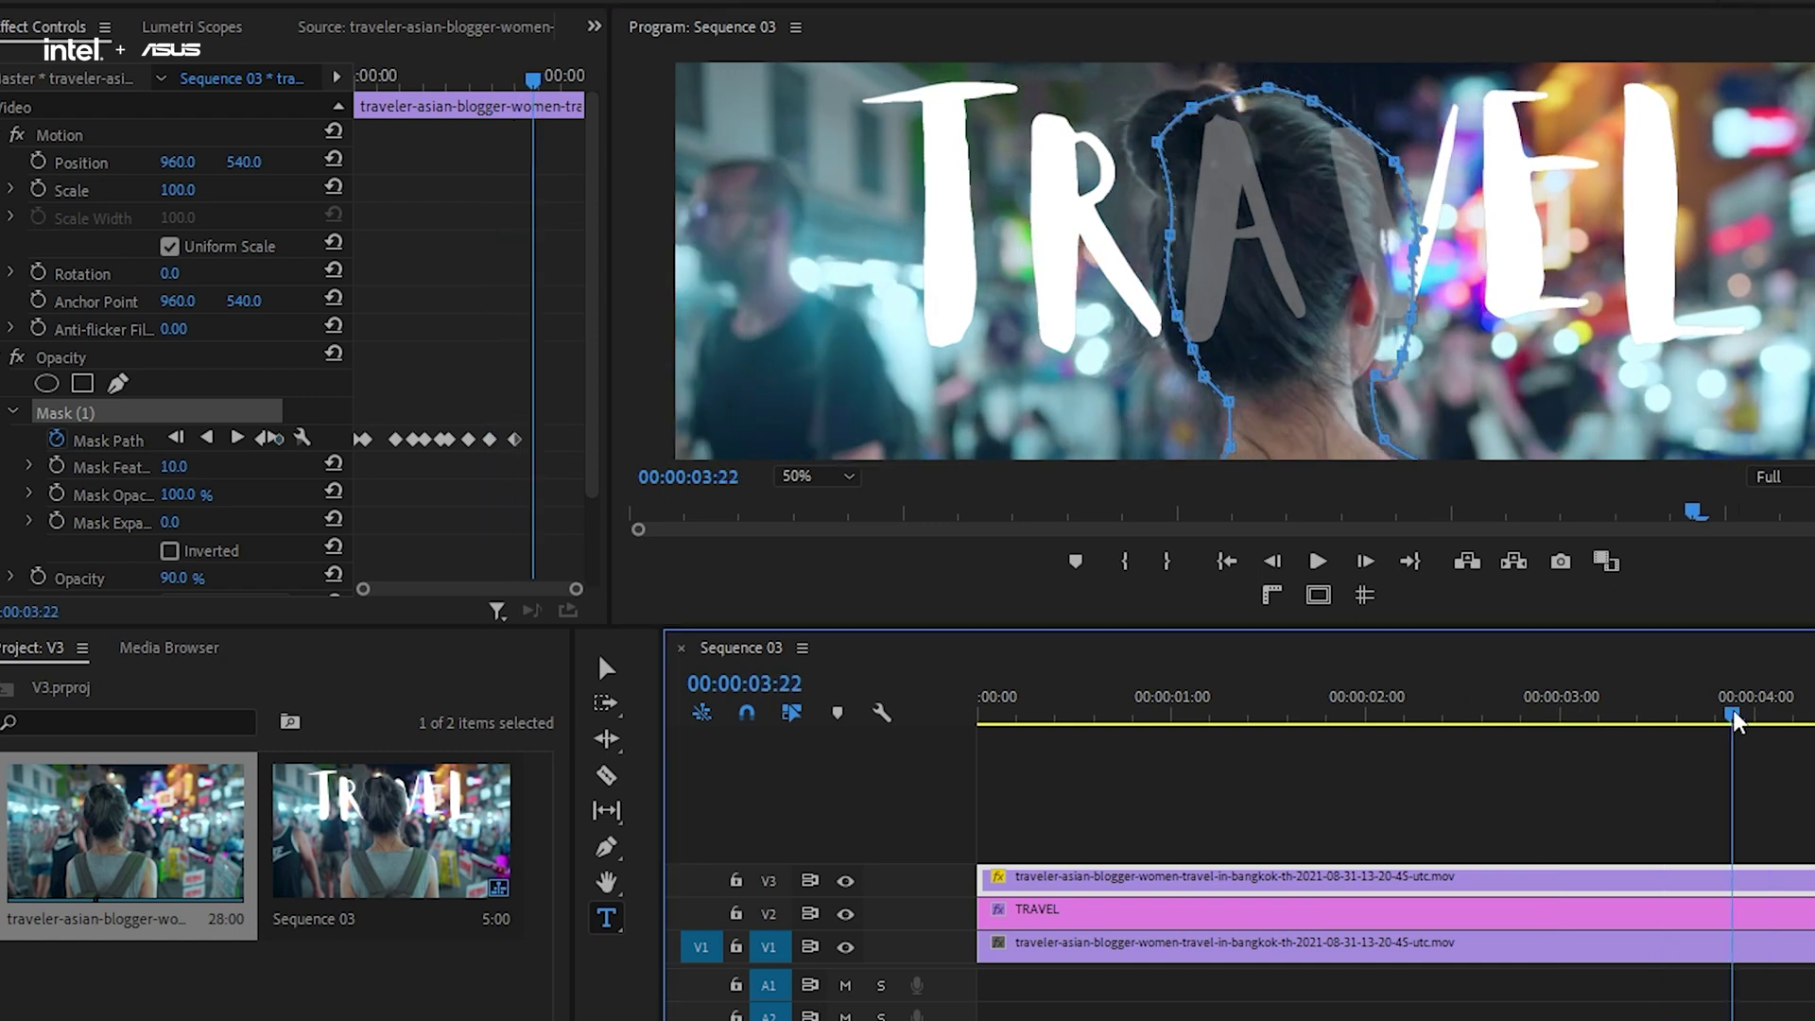
{"action": "left_click_drag", "start_coordinate": [1241, 104], "coordinate": [1127, 168]}
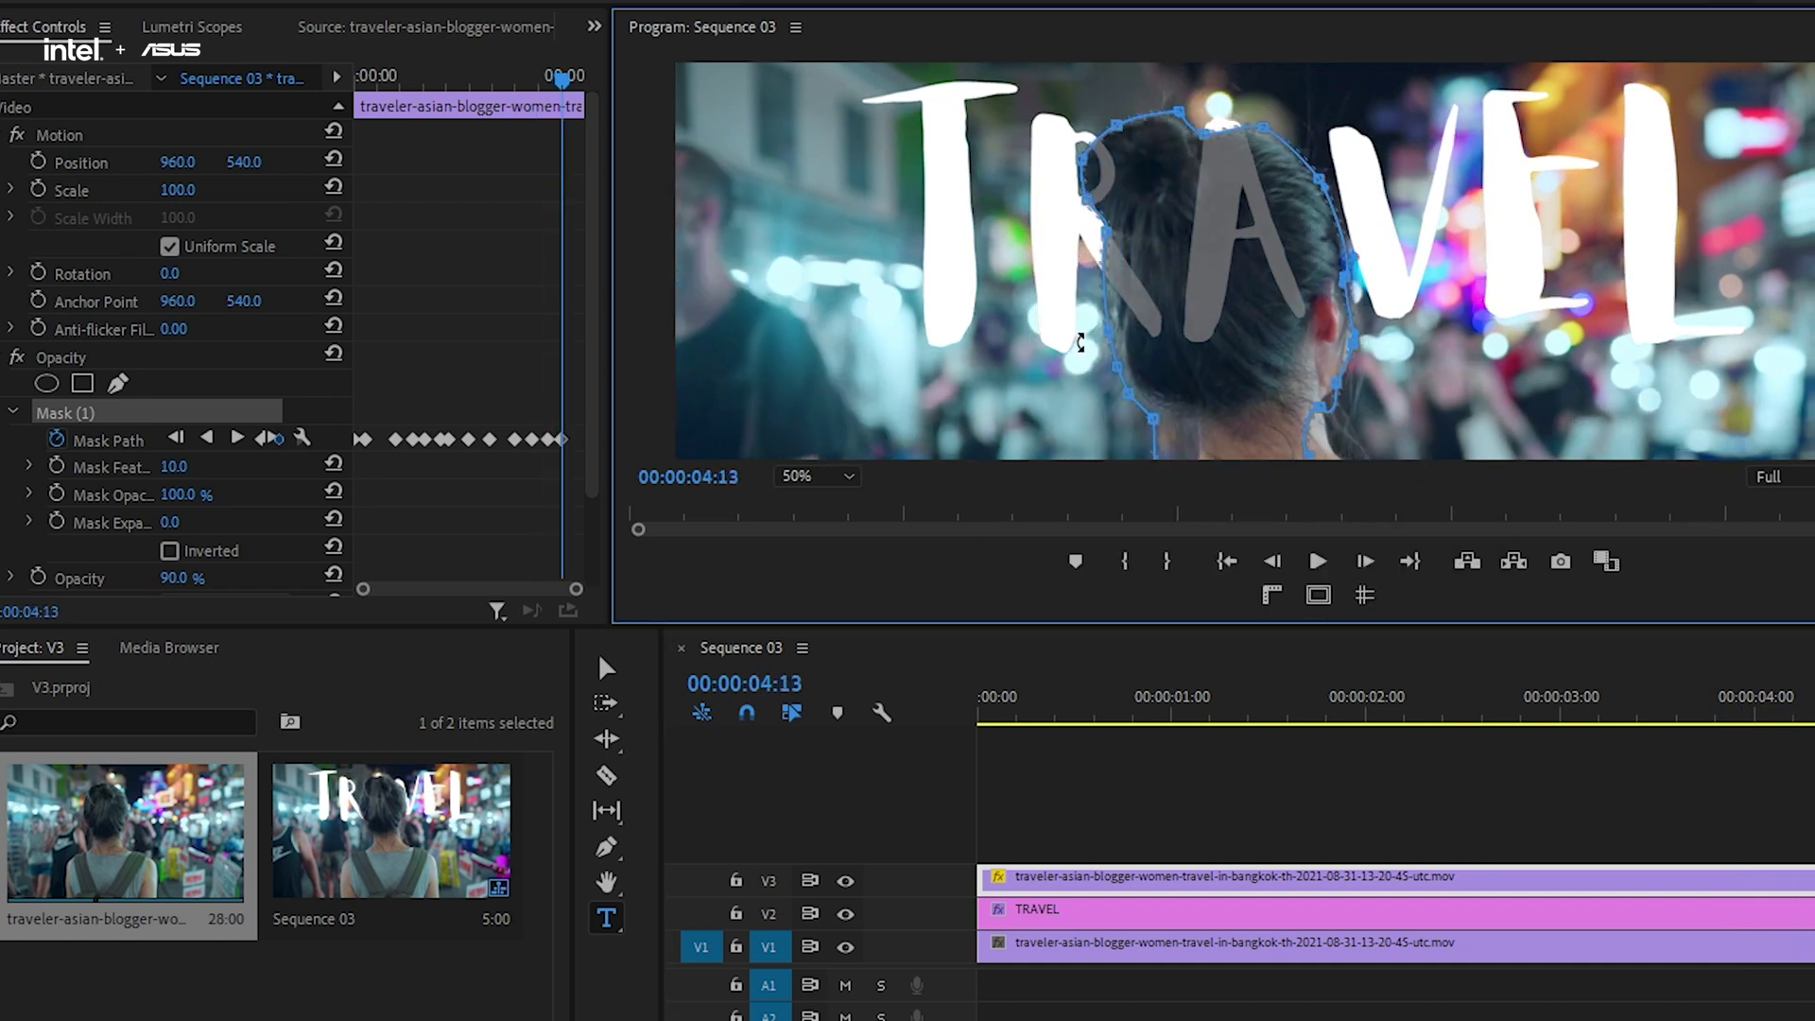
{"action": "key", "text": "minus"}
{"action": "key", "text": "minus"}
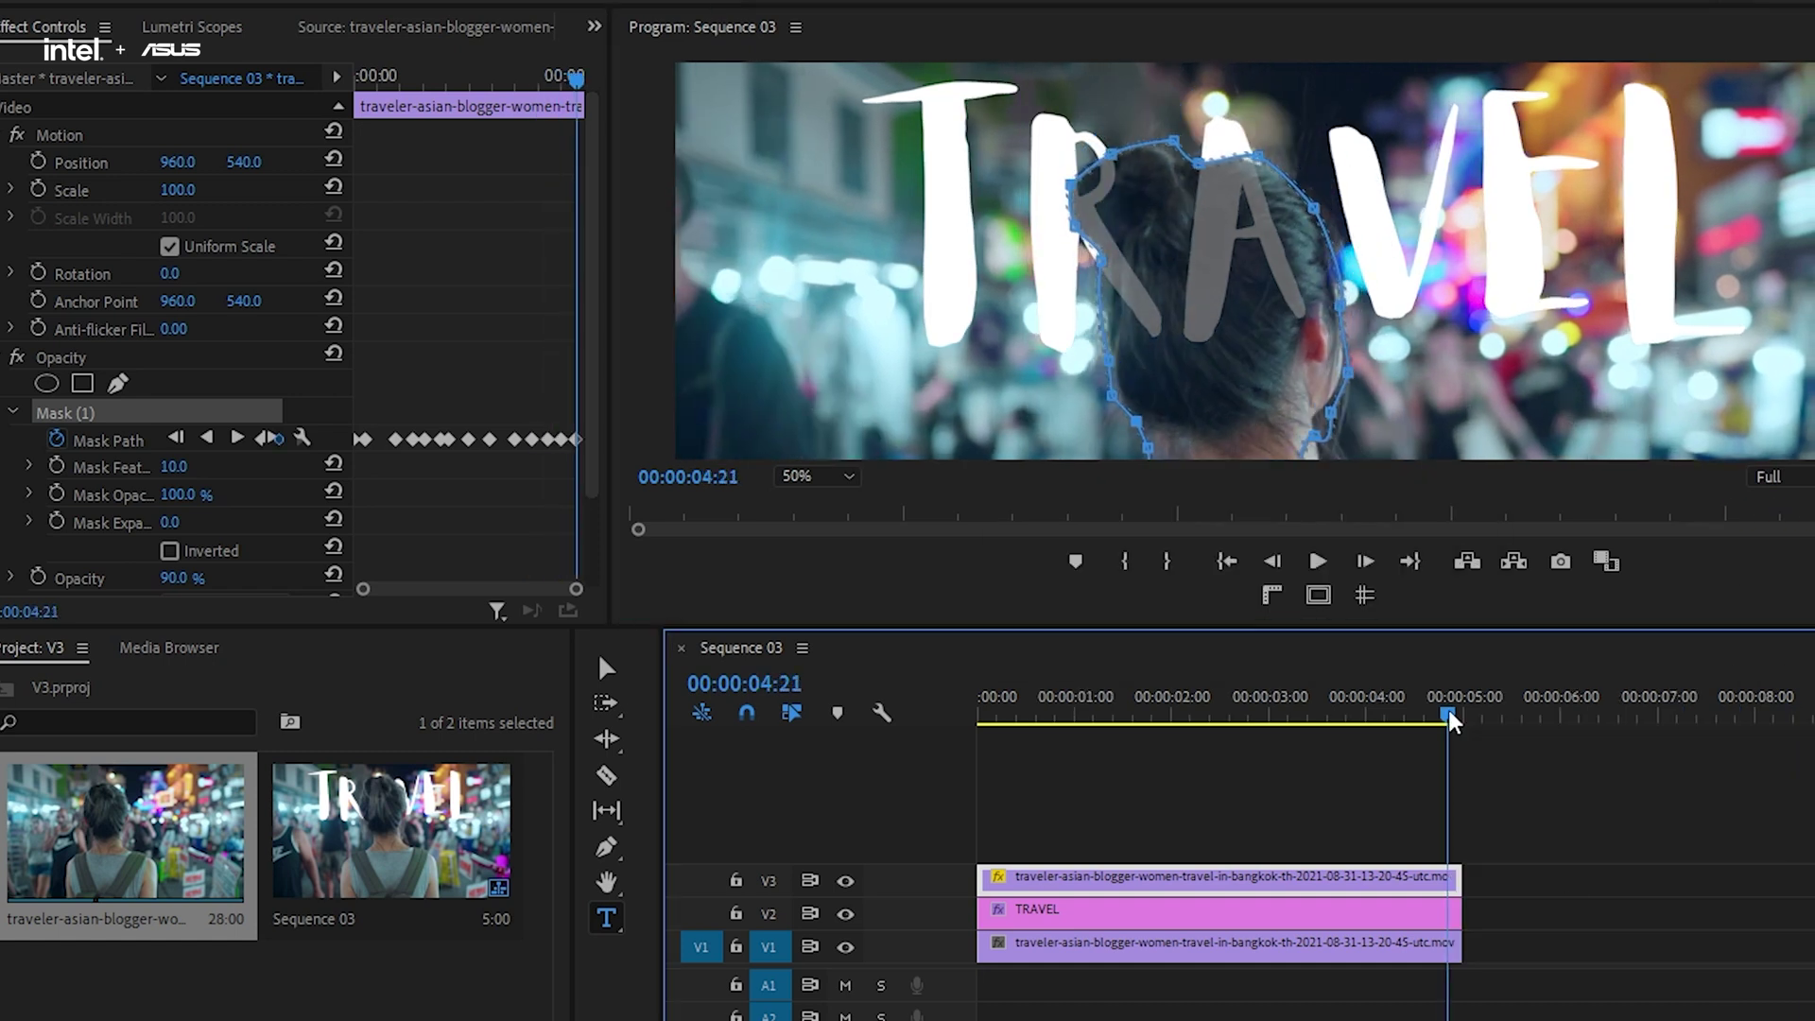
Raise the top clip's opacity to 100%, fit the frame and play back the masked title.
{"action": "key", "text": "Home"}
{"action": "left_click_drag", "start_coordinate": [176, 578], "coordinate": [195, 577]}
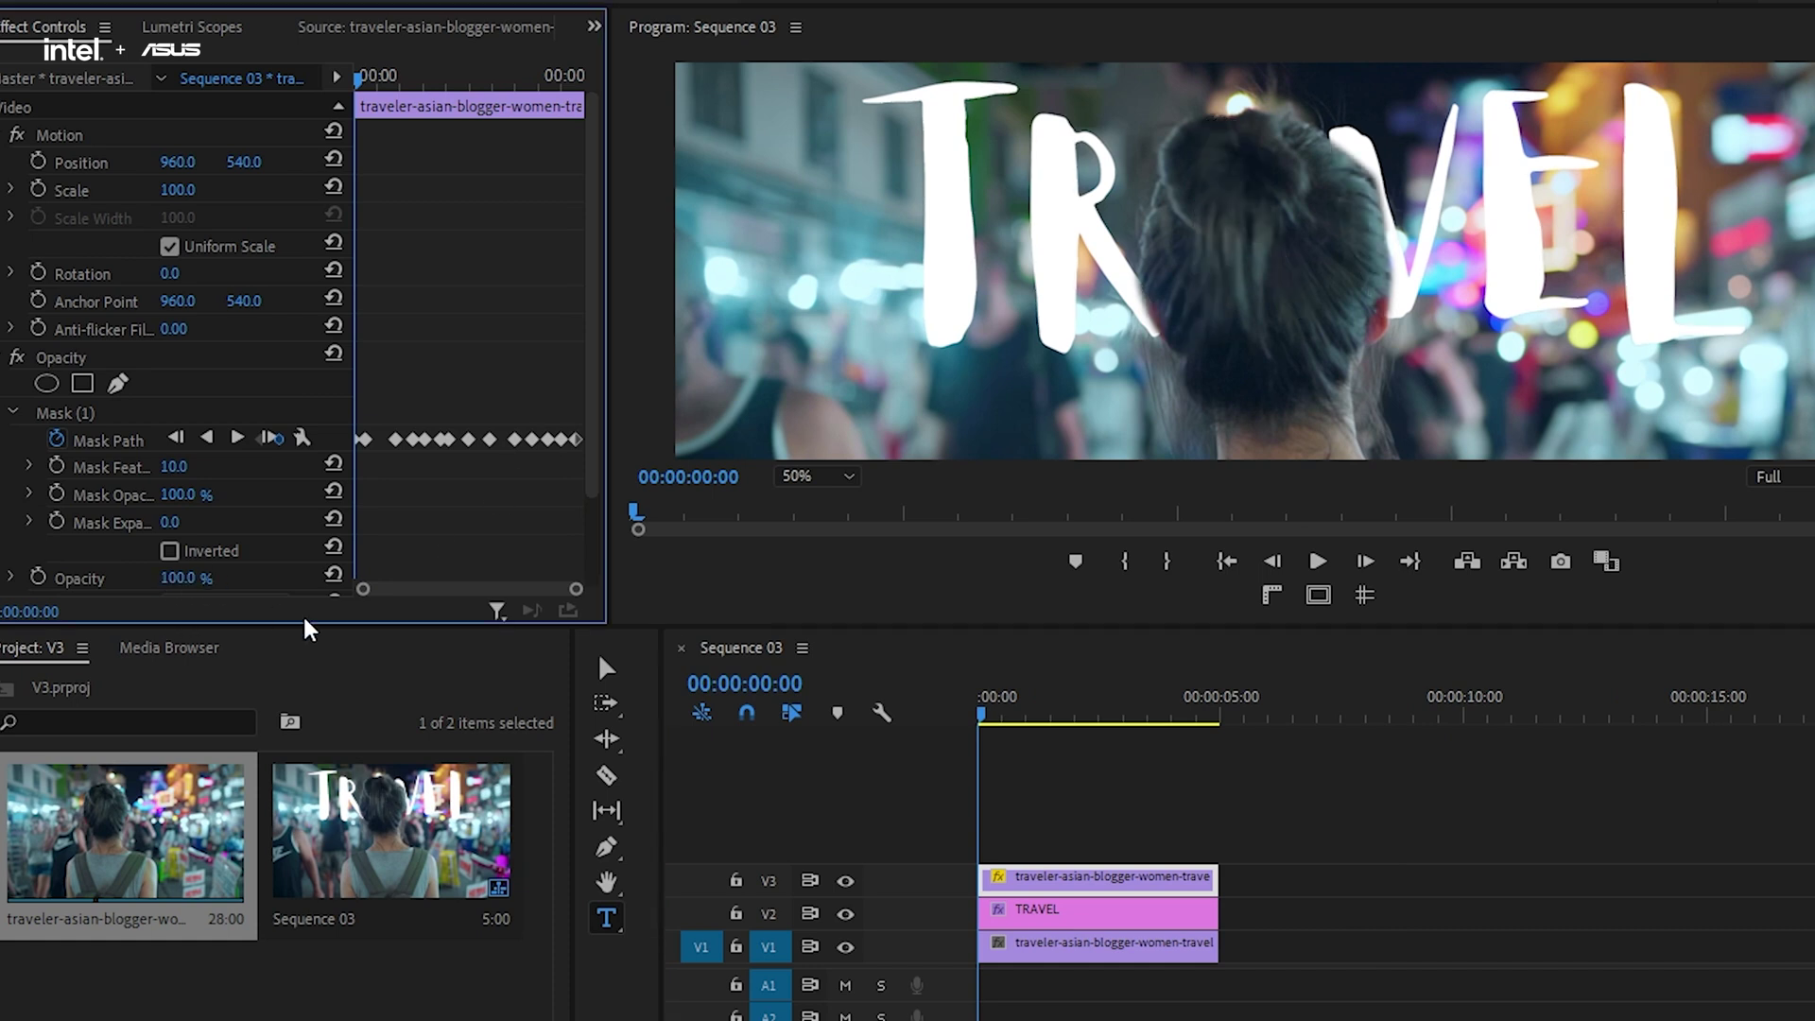
{"action": "left_click", "coordinate": [817, 477]}
{"action": "left_click", "coordinate": [813, 501]}
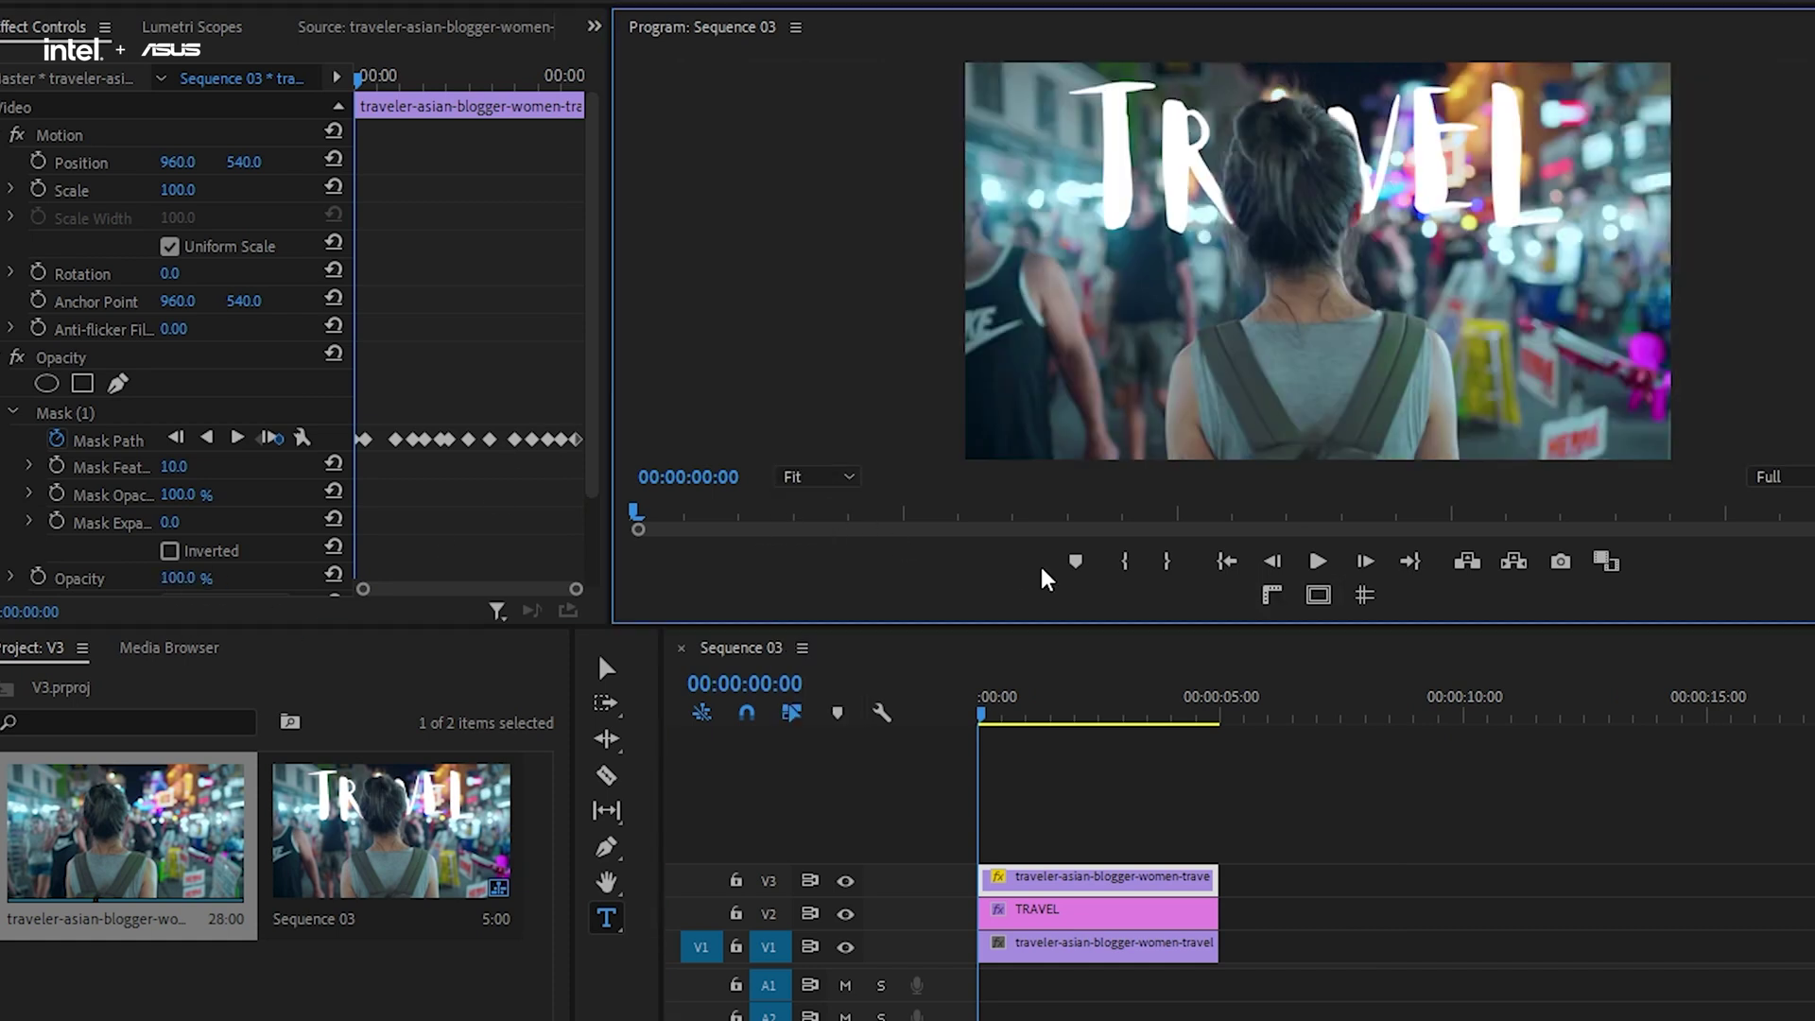
{"action": "key", "text": "space"}
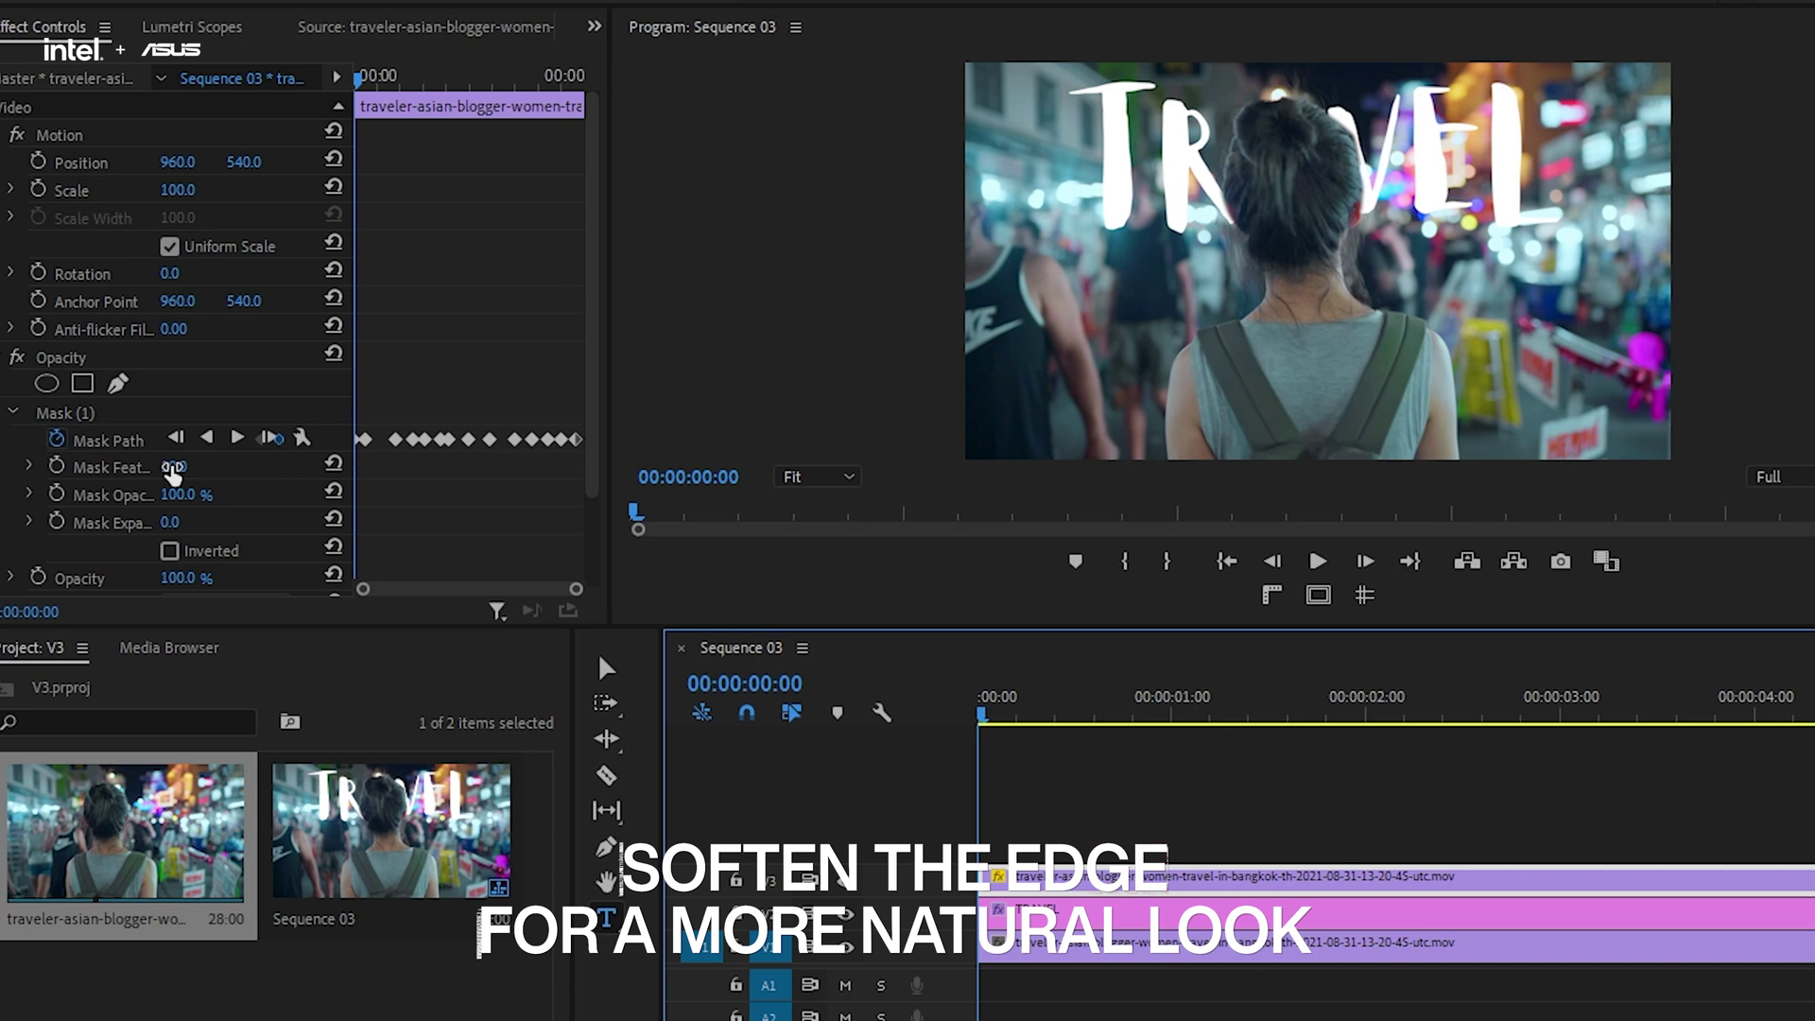
Set Mask Feather to 8.0 and Mask Expansion to -2.0, then play back the softened mask.
{"action": "left_click", "coordinate": [170, 467]}
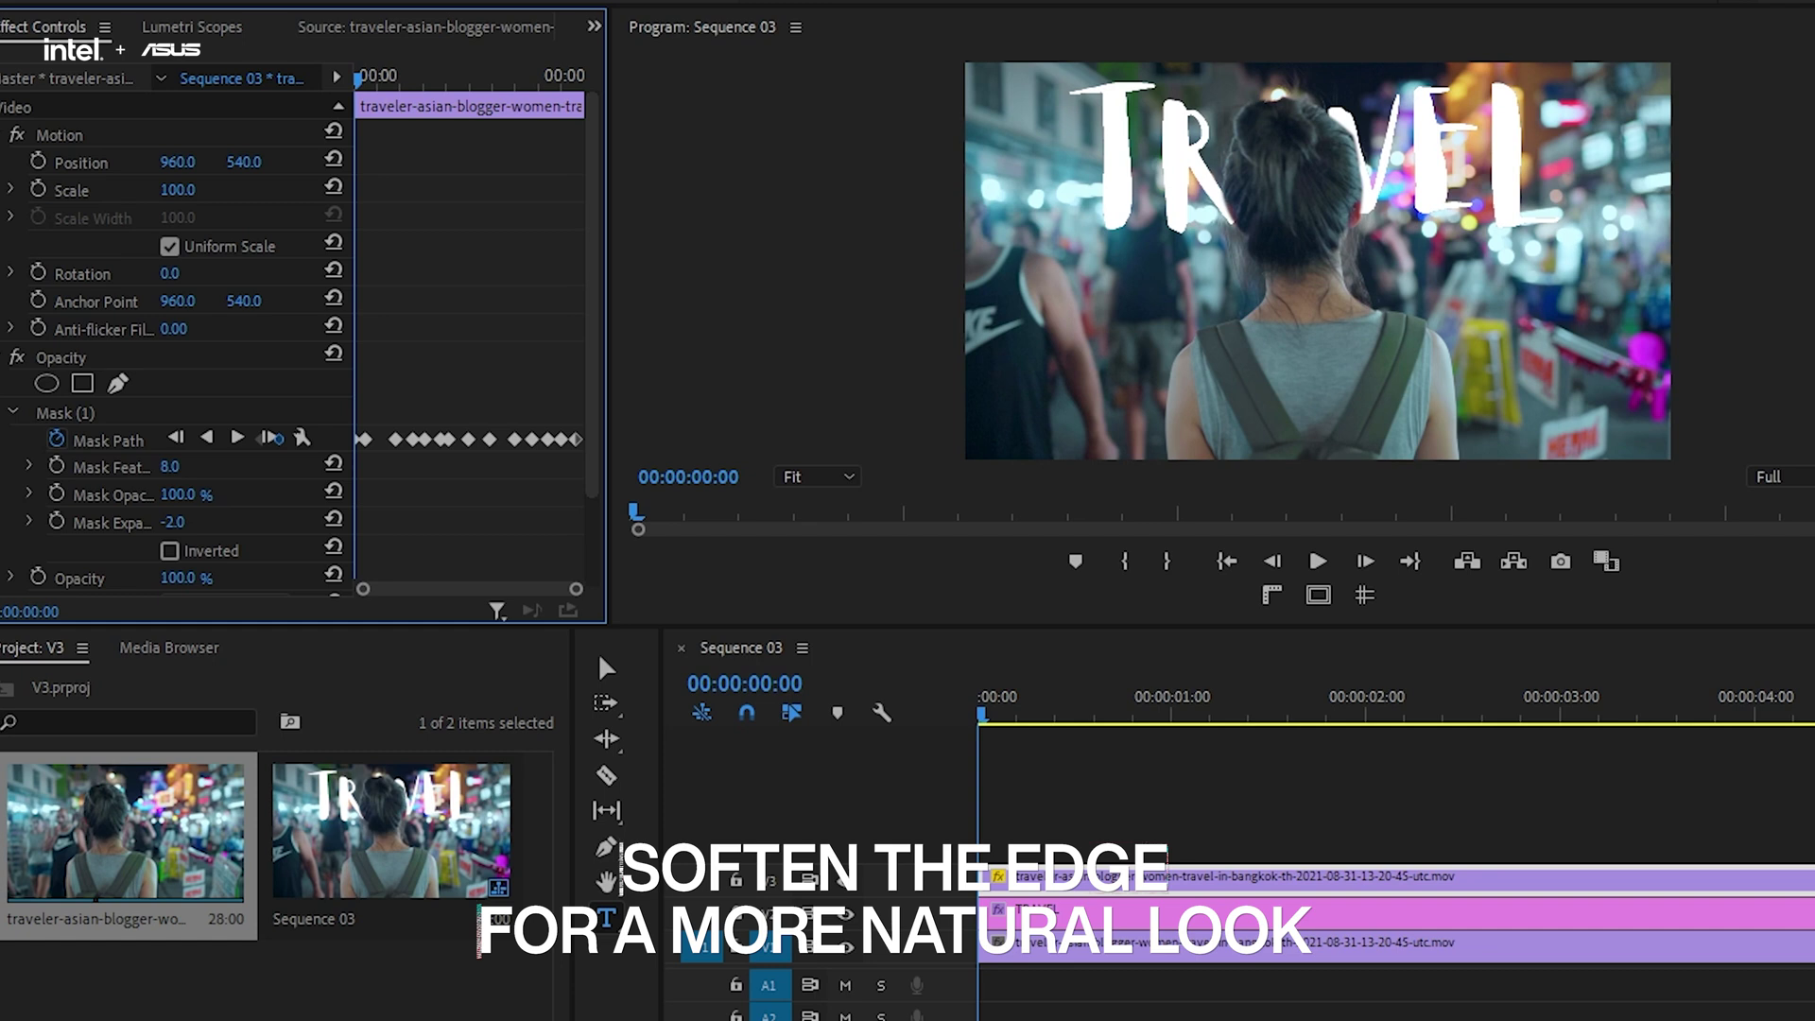
{"action": "left_click", "coordinate": [985, 717]}
{"action": "key", "text": "space"}
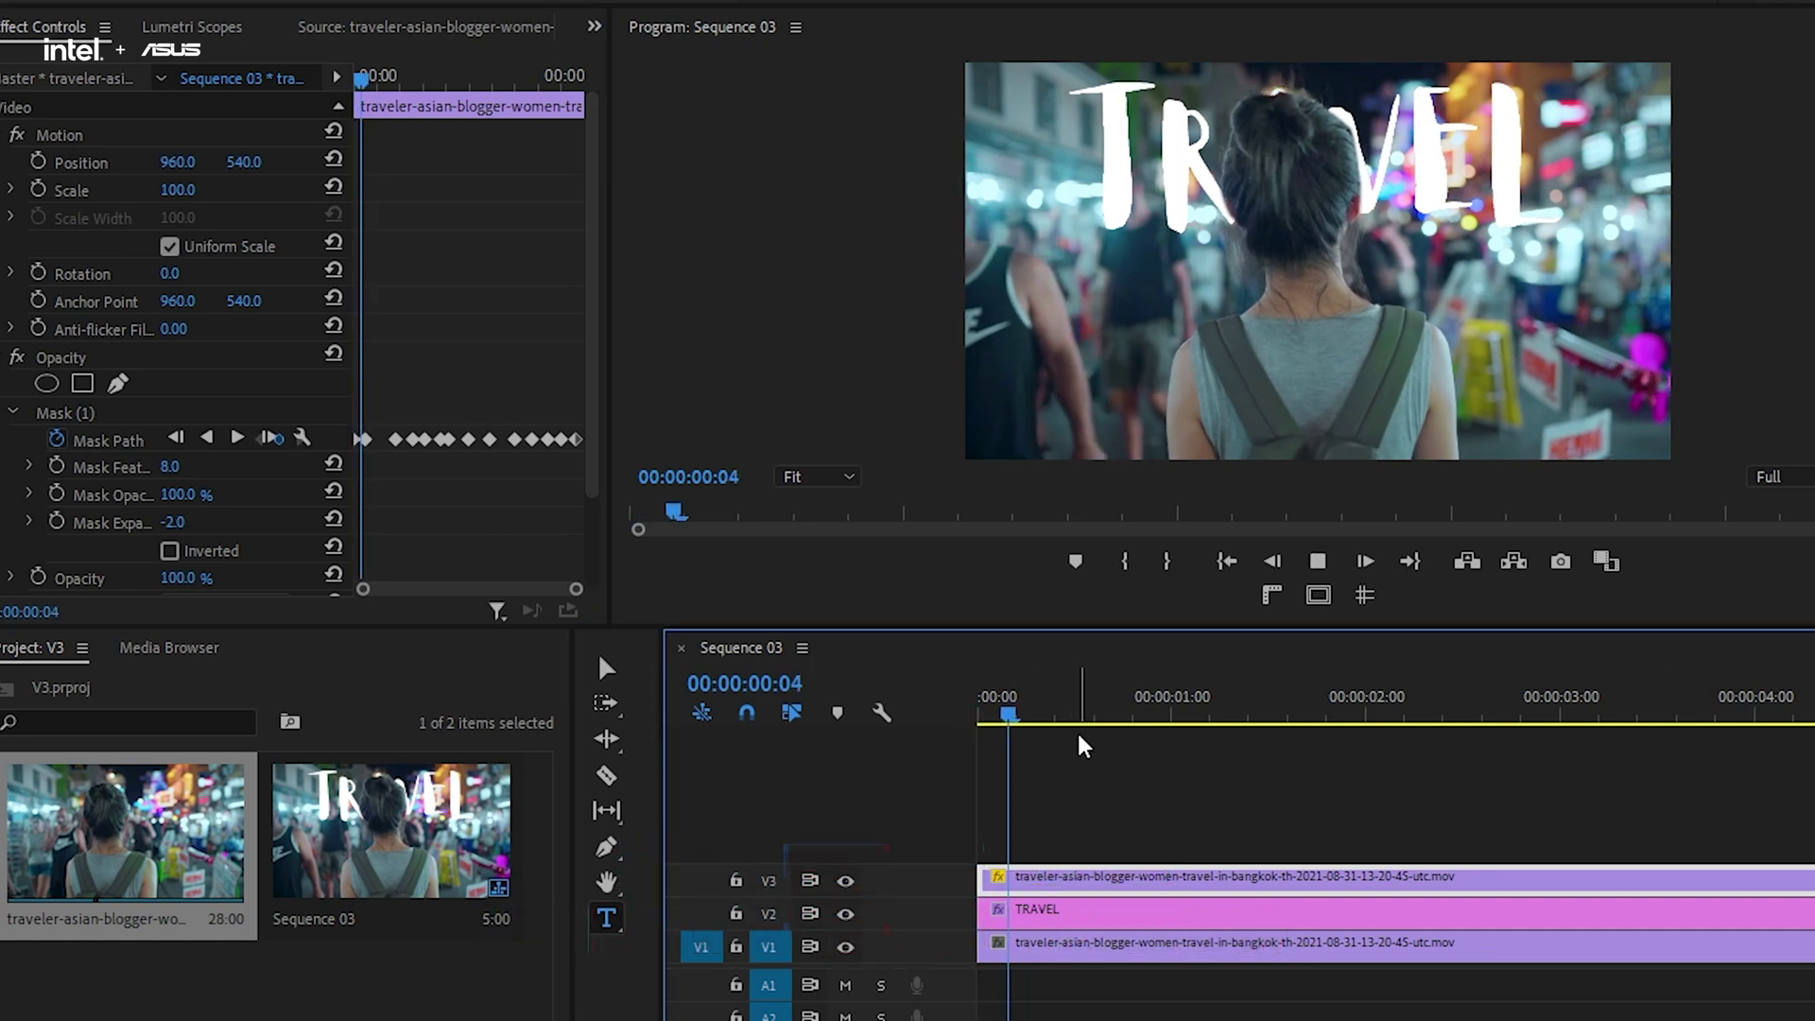
{"action": "key", "text": "space"}
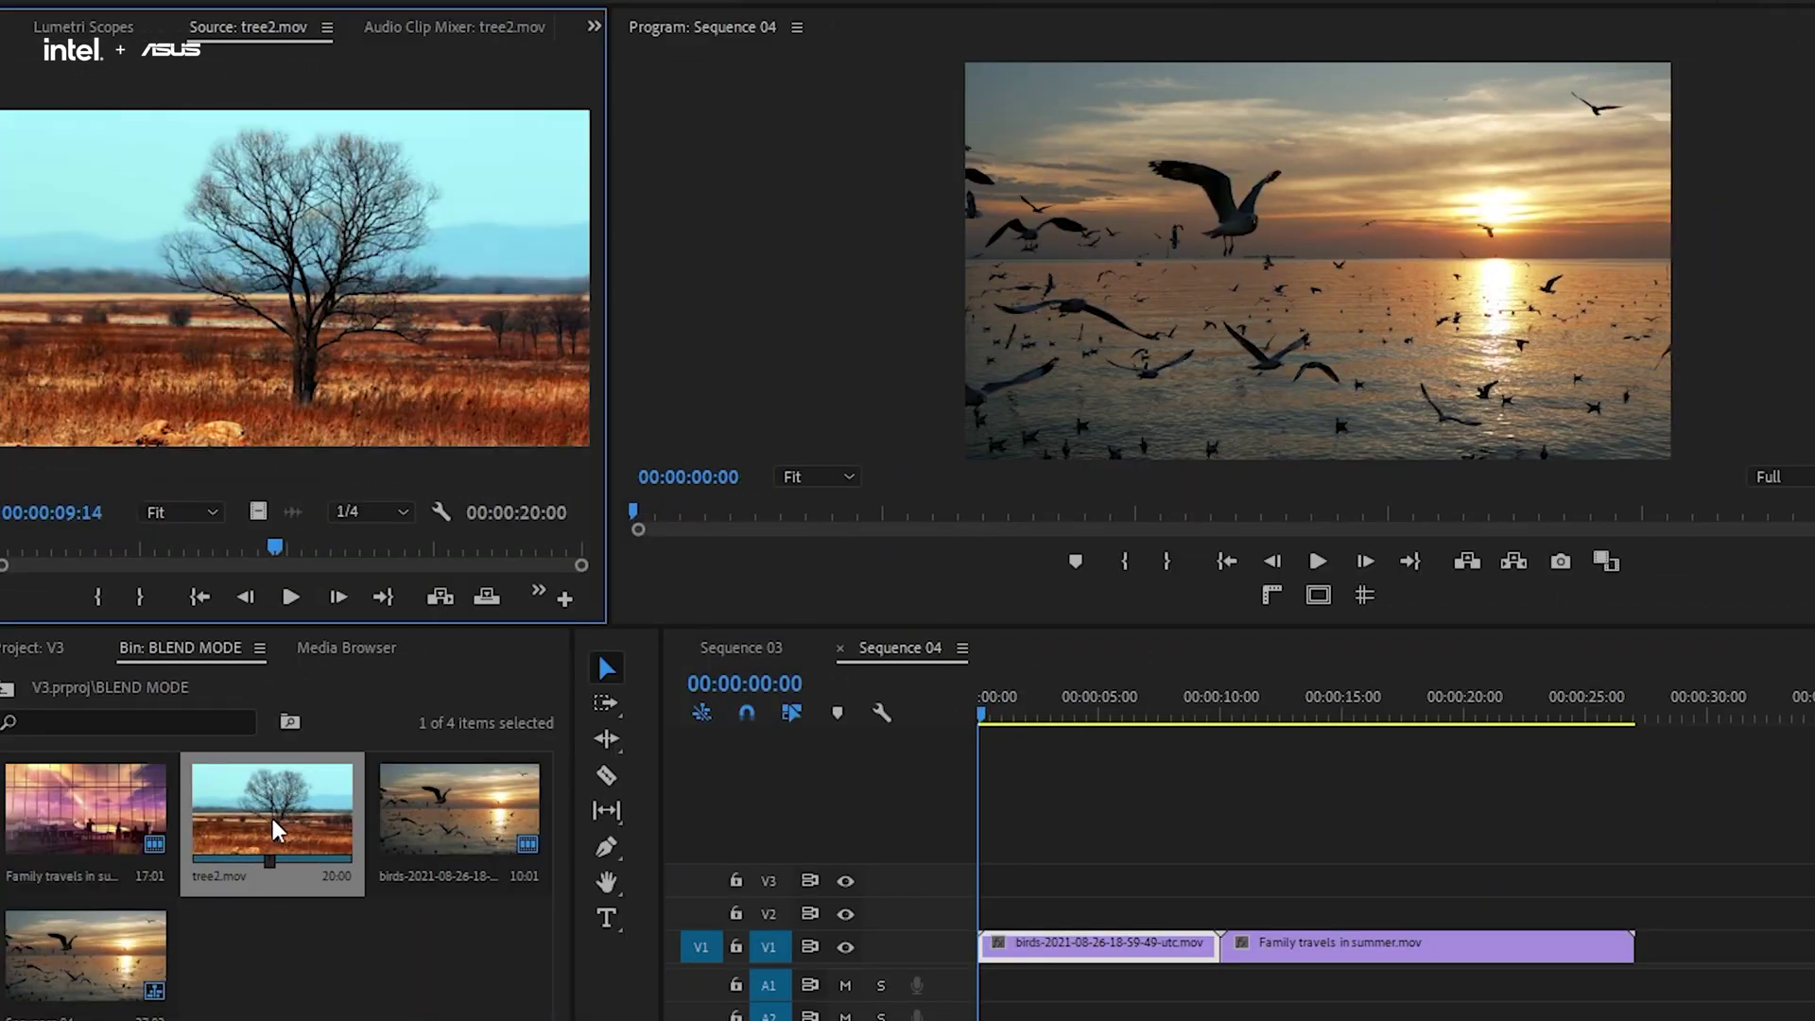
Place tree2.mov after Family travels on V1 and scrub to preview the birds clip.
{"action": "left_click_drag", "start_coordinate": [263, 511], "coordinate": [1650, 946]}
{"action": "mouse_move", "coordinate": [989, 714]}
{"action": "left_mouse_down"}
{"action": "mouse_move", "coordinate": [1031, 706]}
{"action": "mouse_move", "coordinate": [972, 715]}
{"action": "left_mouse_up"}
{"action": "key", "text": "="}
{"action": "key", "text": "="}
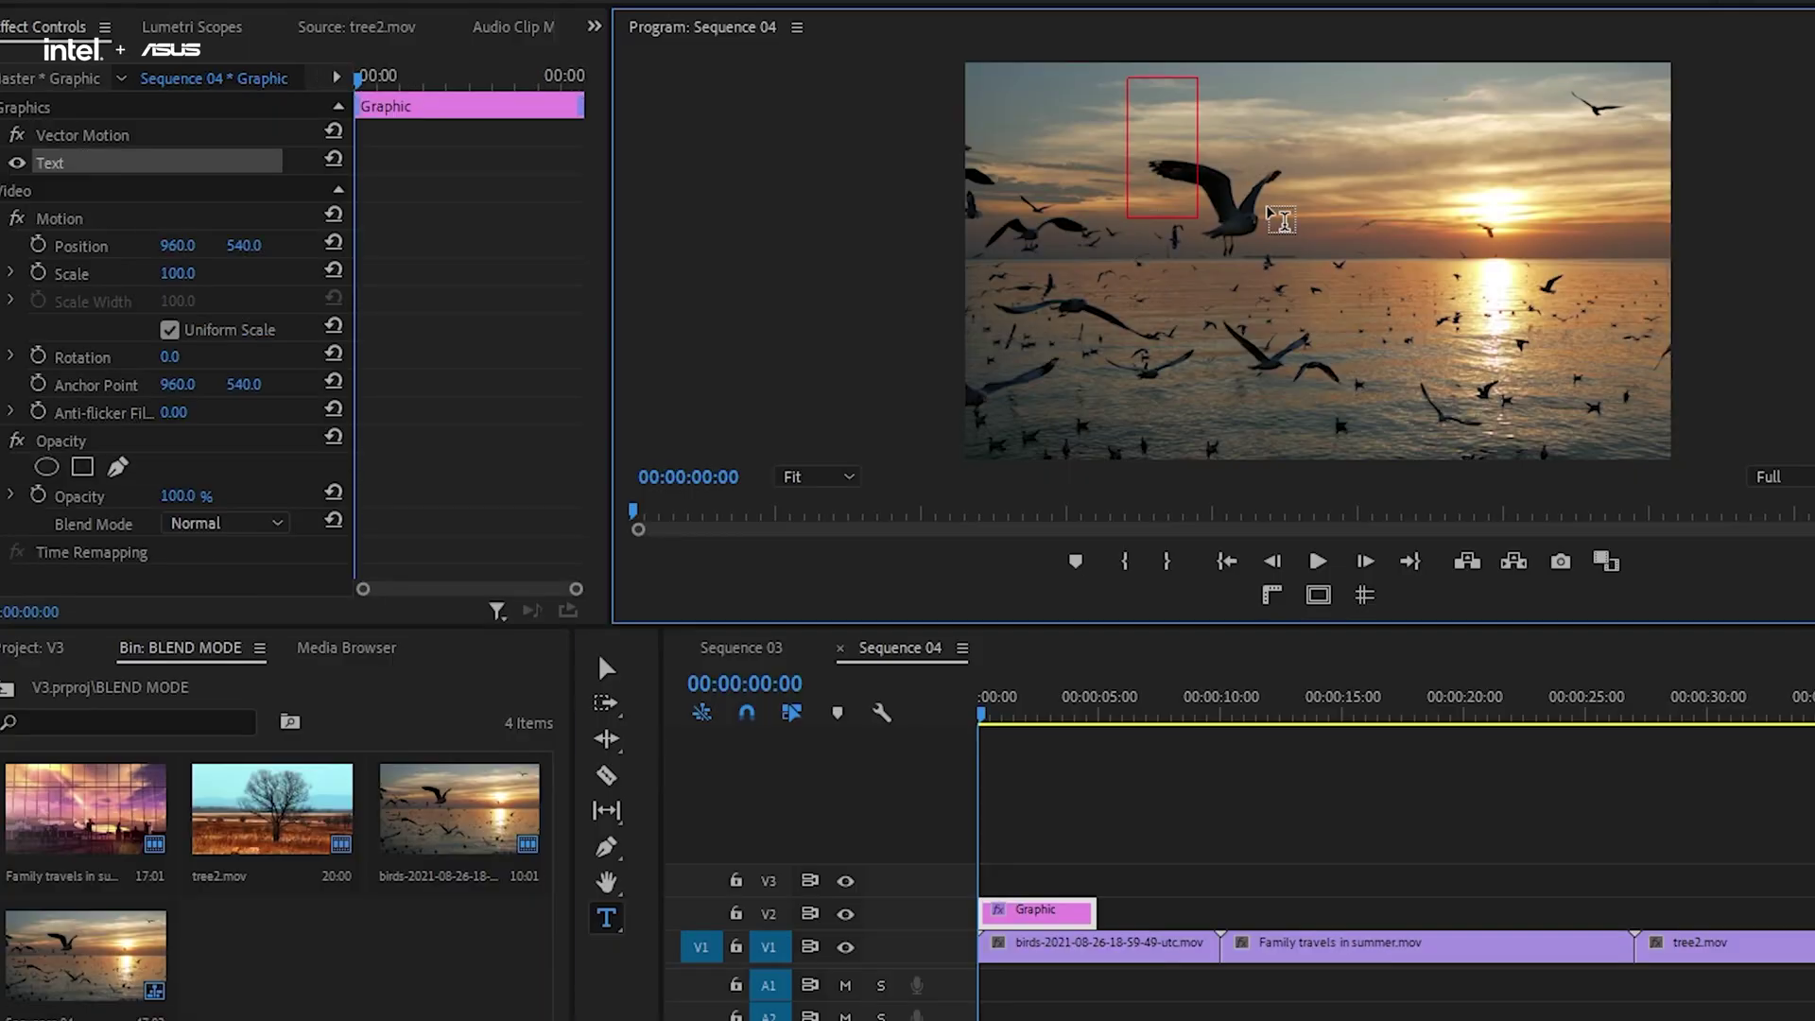
Type SUNSET, set it to Montserrat Bold, and centre it horizontally in the frame.
{"action": "type", "text": "SUNSET"}
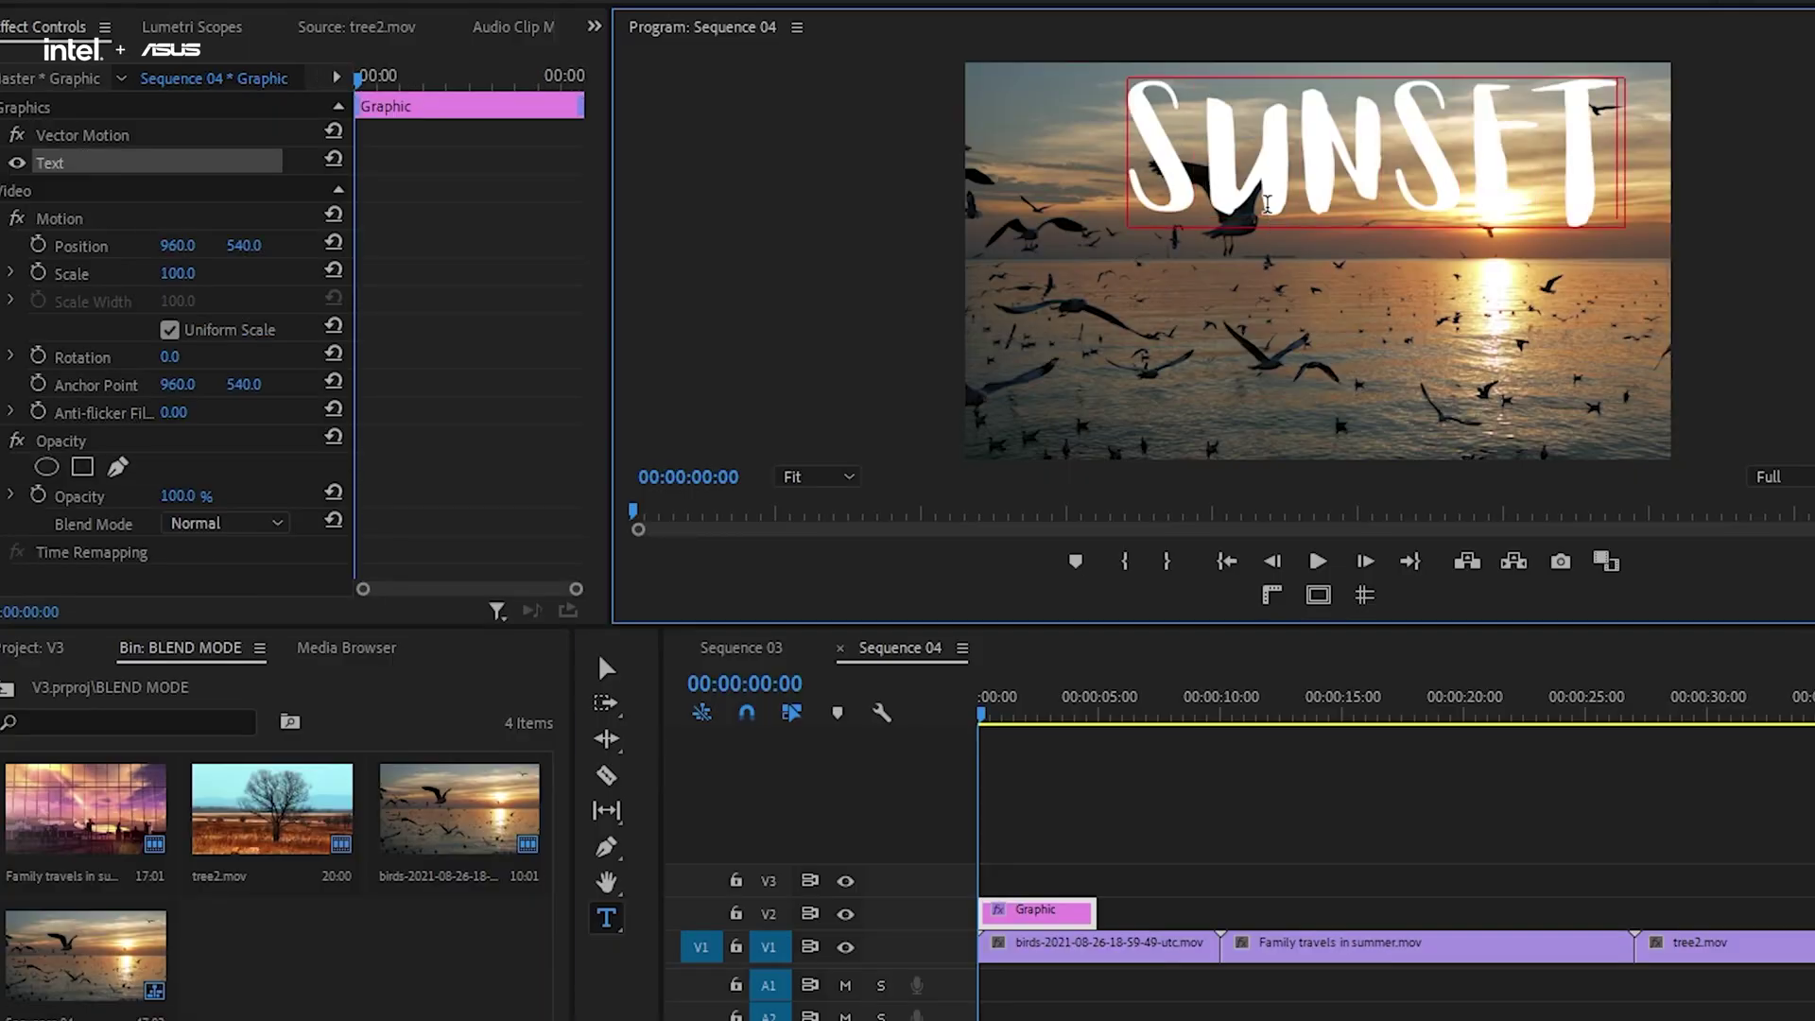
{"action": "key", "text": "ctrl+a"}
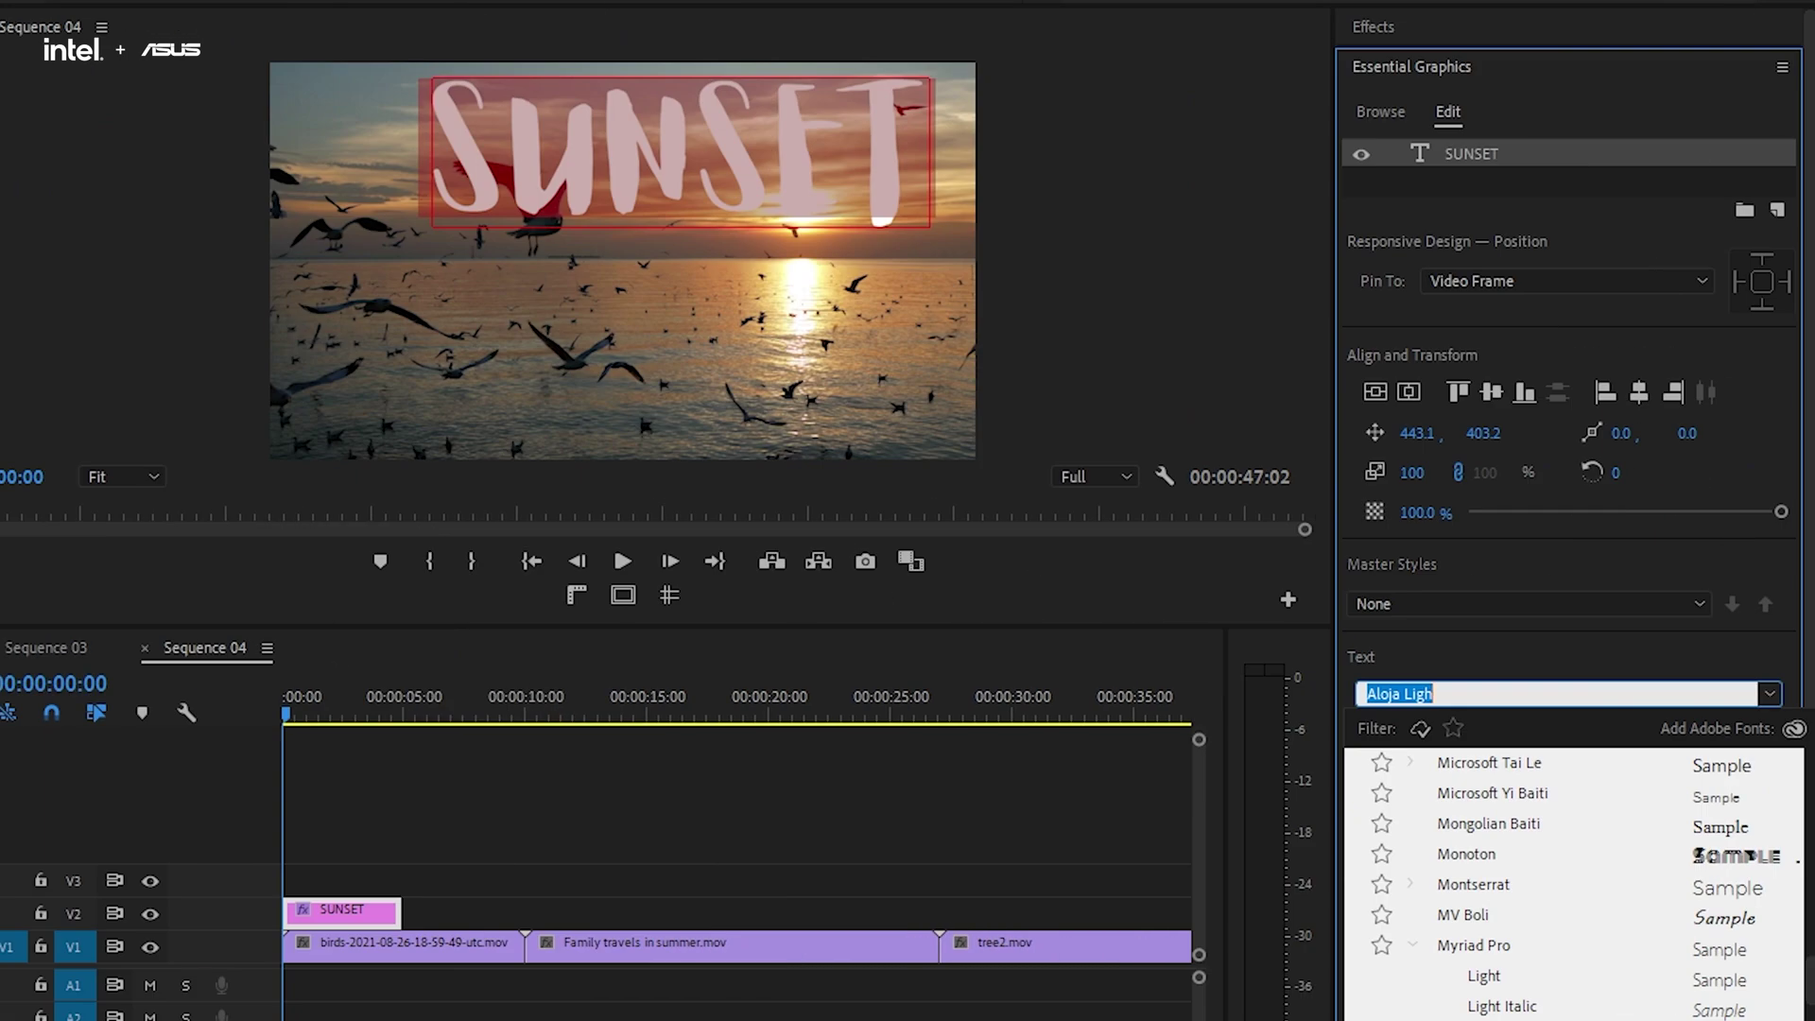
{"action": "scroll", "coordinate": [1503, 799], "scroll_direction": "down", "scroll_amount": 2}
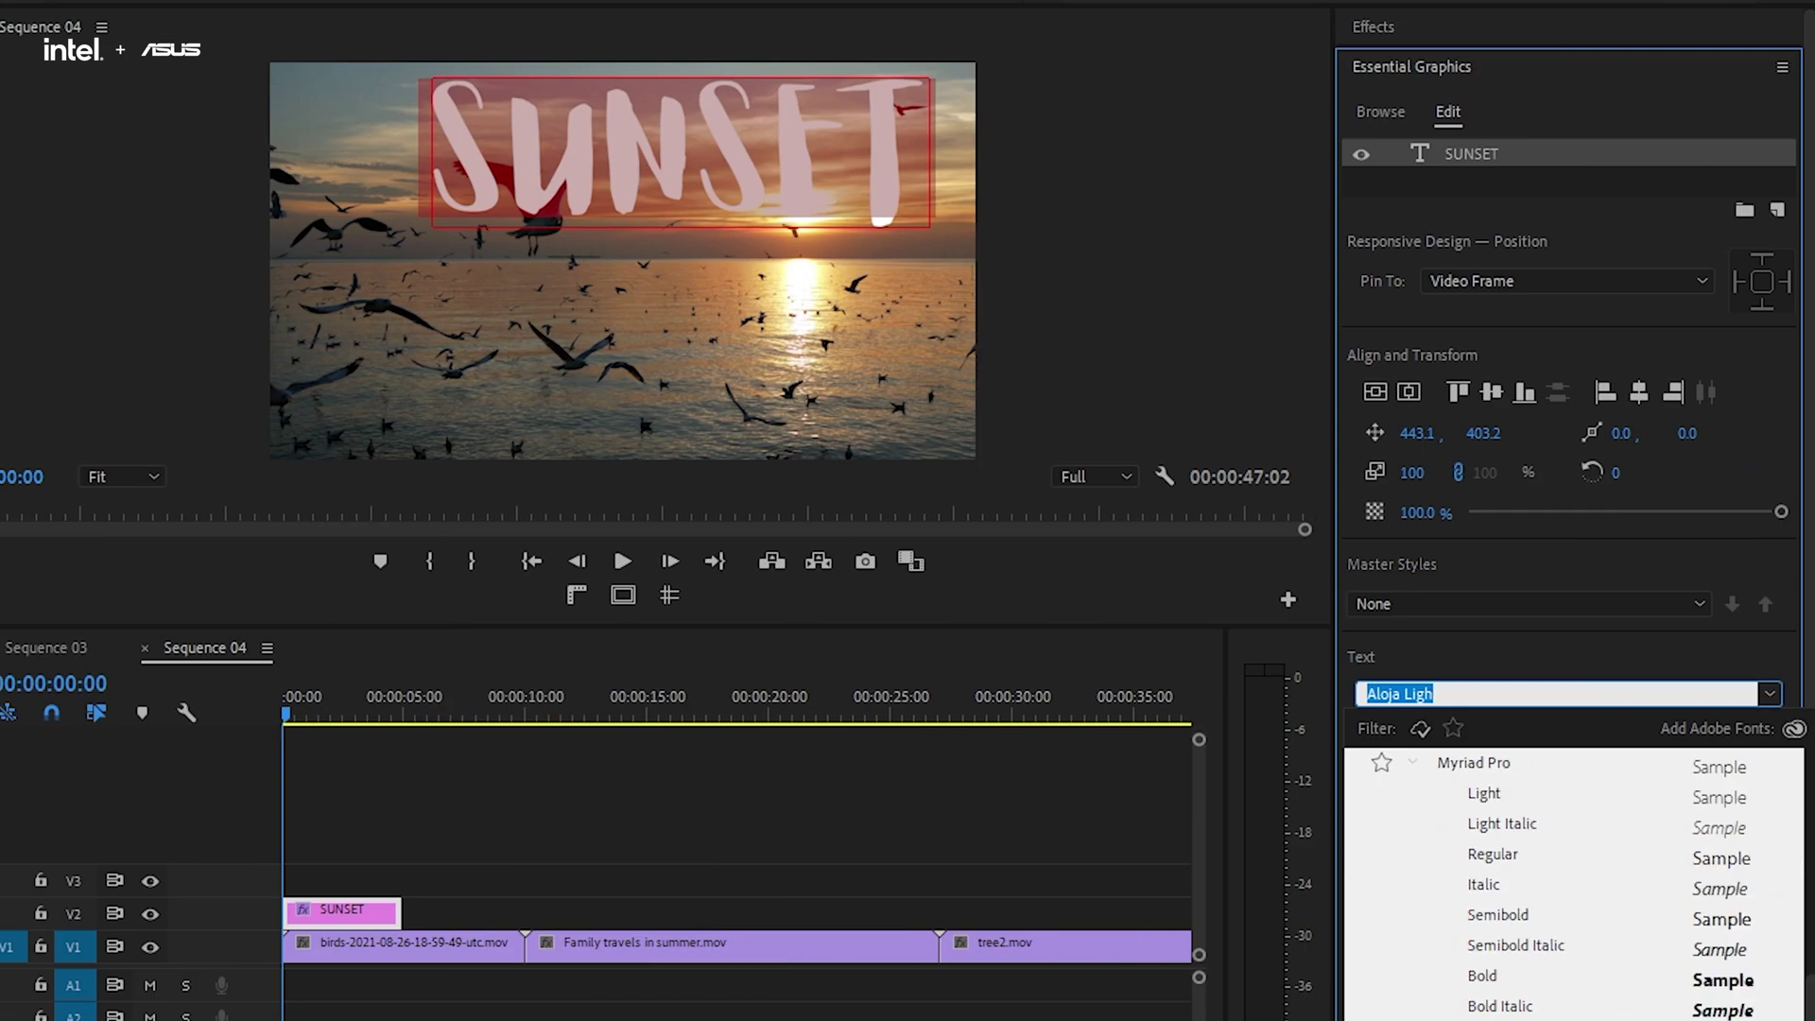
{"action": "scroll", "coordinate": [1503, 799], "scroll_direction": "up", "scroll_amount": 1}
{"action": "left_click", "coordinate": [1503, 786]}
{"action": "left_click", "coordinate": [1449, 735]}
{"action": "left_click", "coordinate": [1428, 825]}
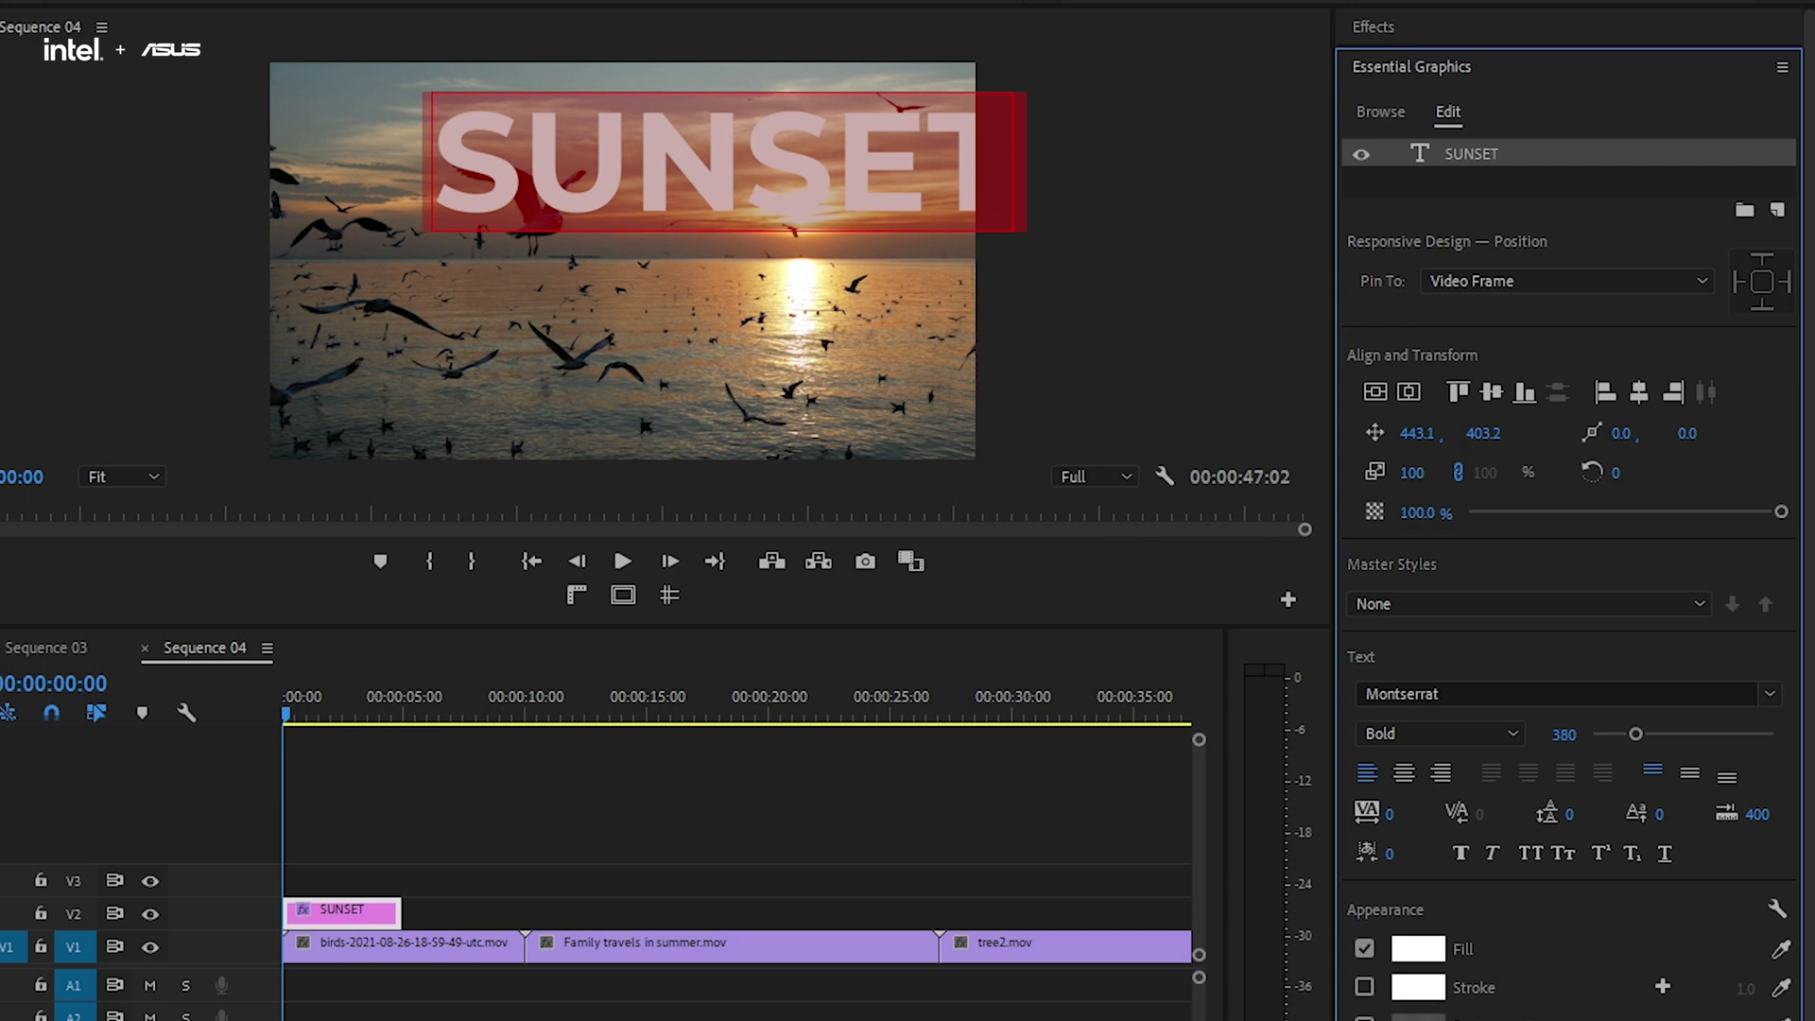
{"action": "left_click", "coordinate": [1640, 401]}
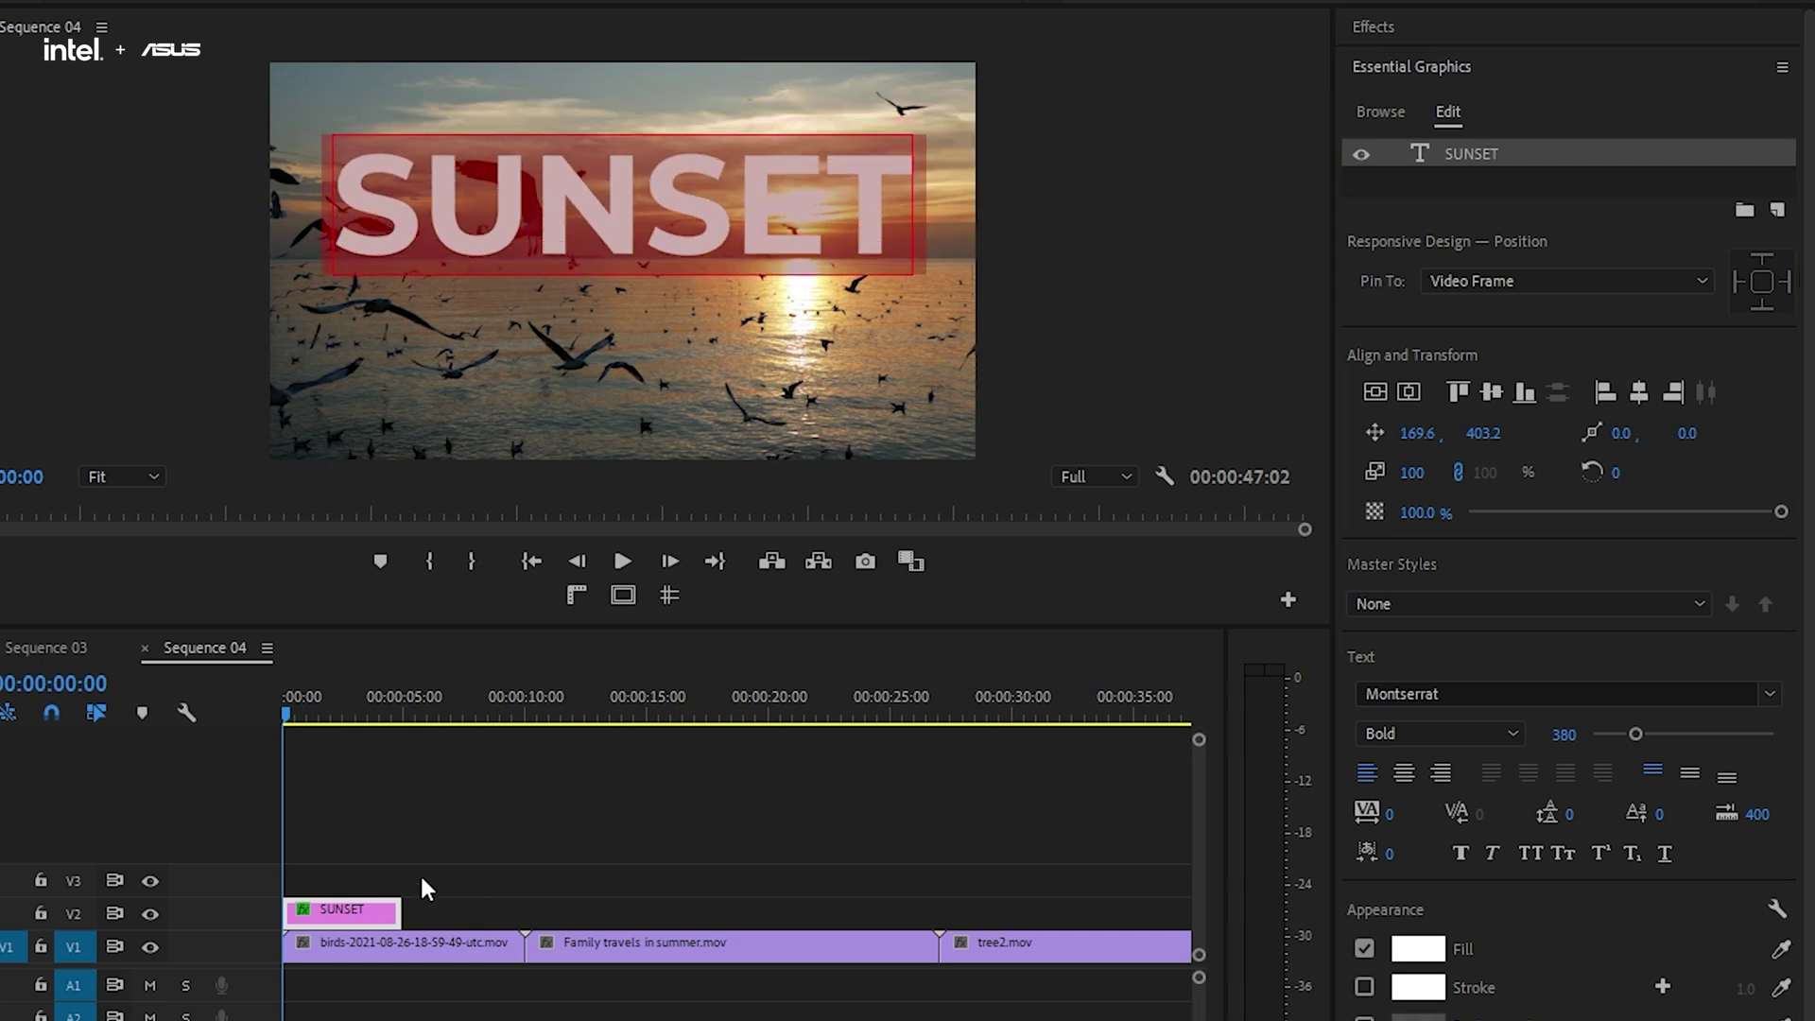
Lengthen the SUNSET clip on the timeline and give its text a dark red fill.
{"action": "left_click", "coordinate": [426, 915]}
{"action": "left_click_drag", "start_coordinate": [400, 913], "coordinate": [524, 913]}
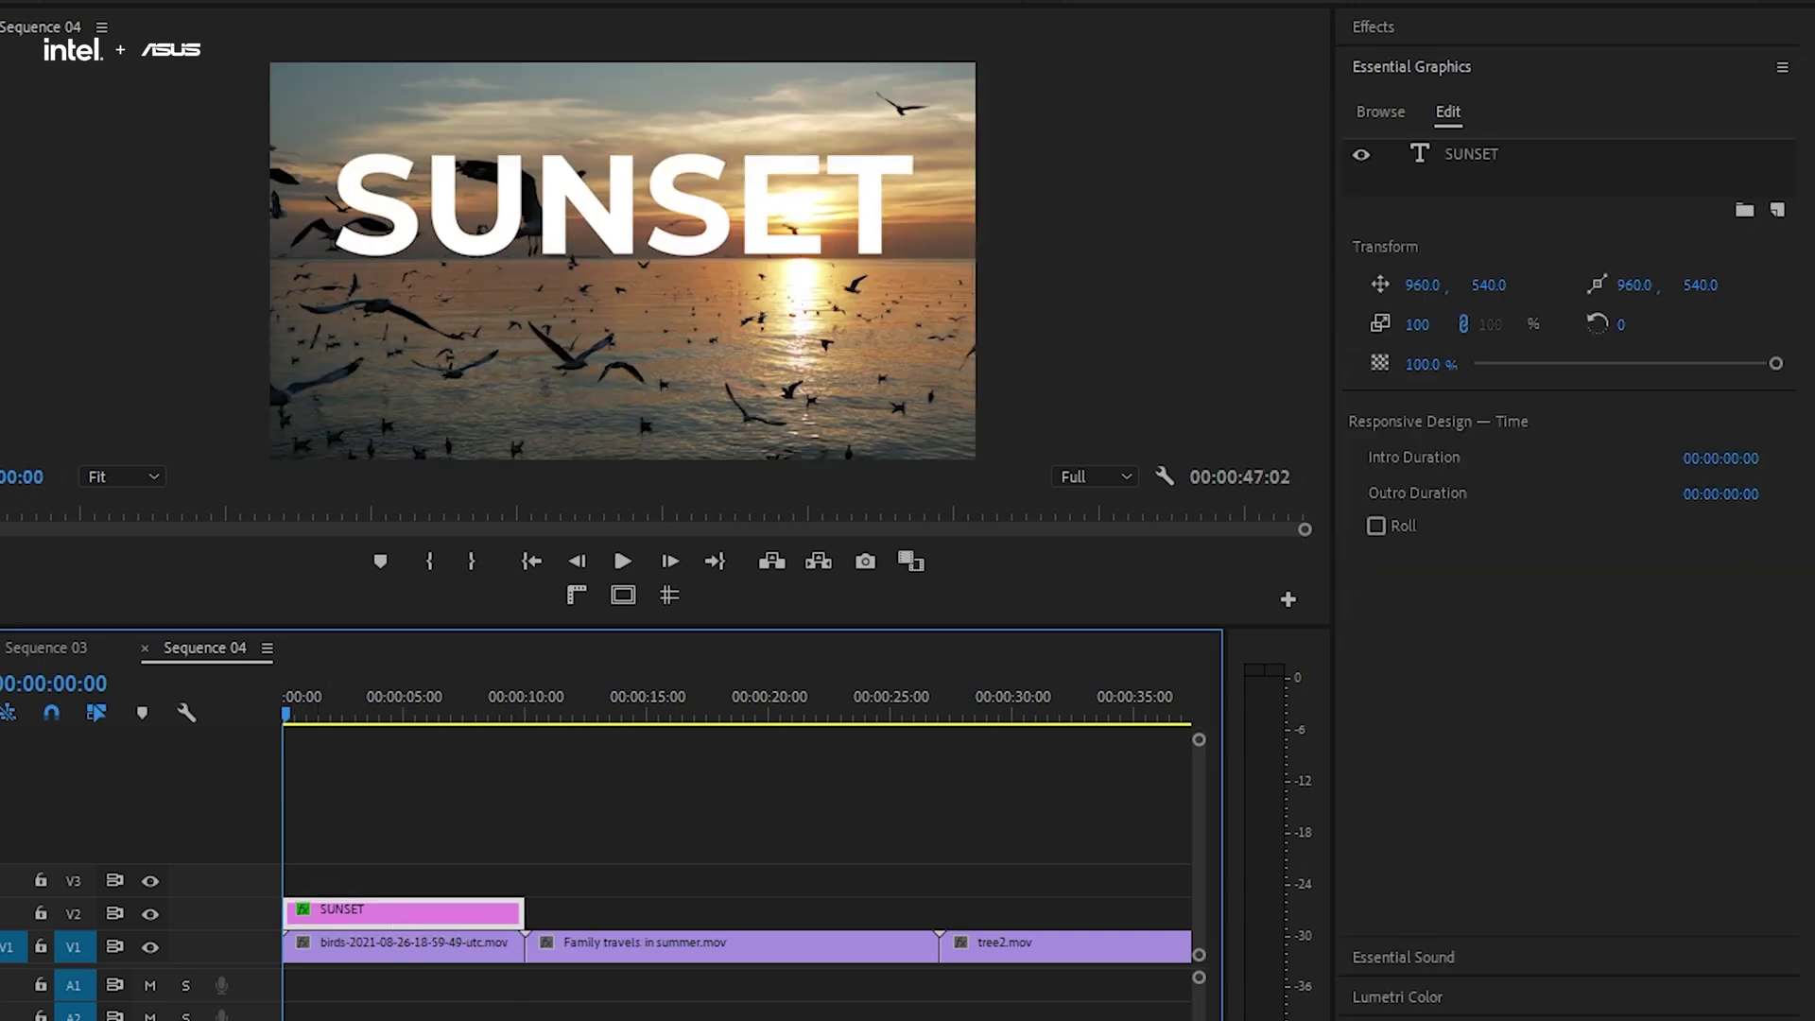
{"action": "left_click", "coordinate": [1475, 154]}
{"action": "left_click", "coordinate": [1417, 948]}
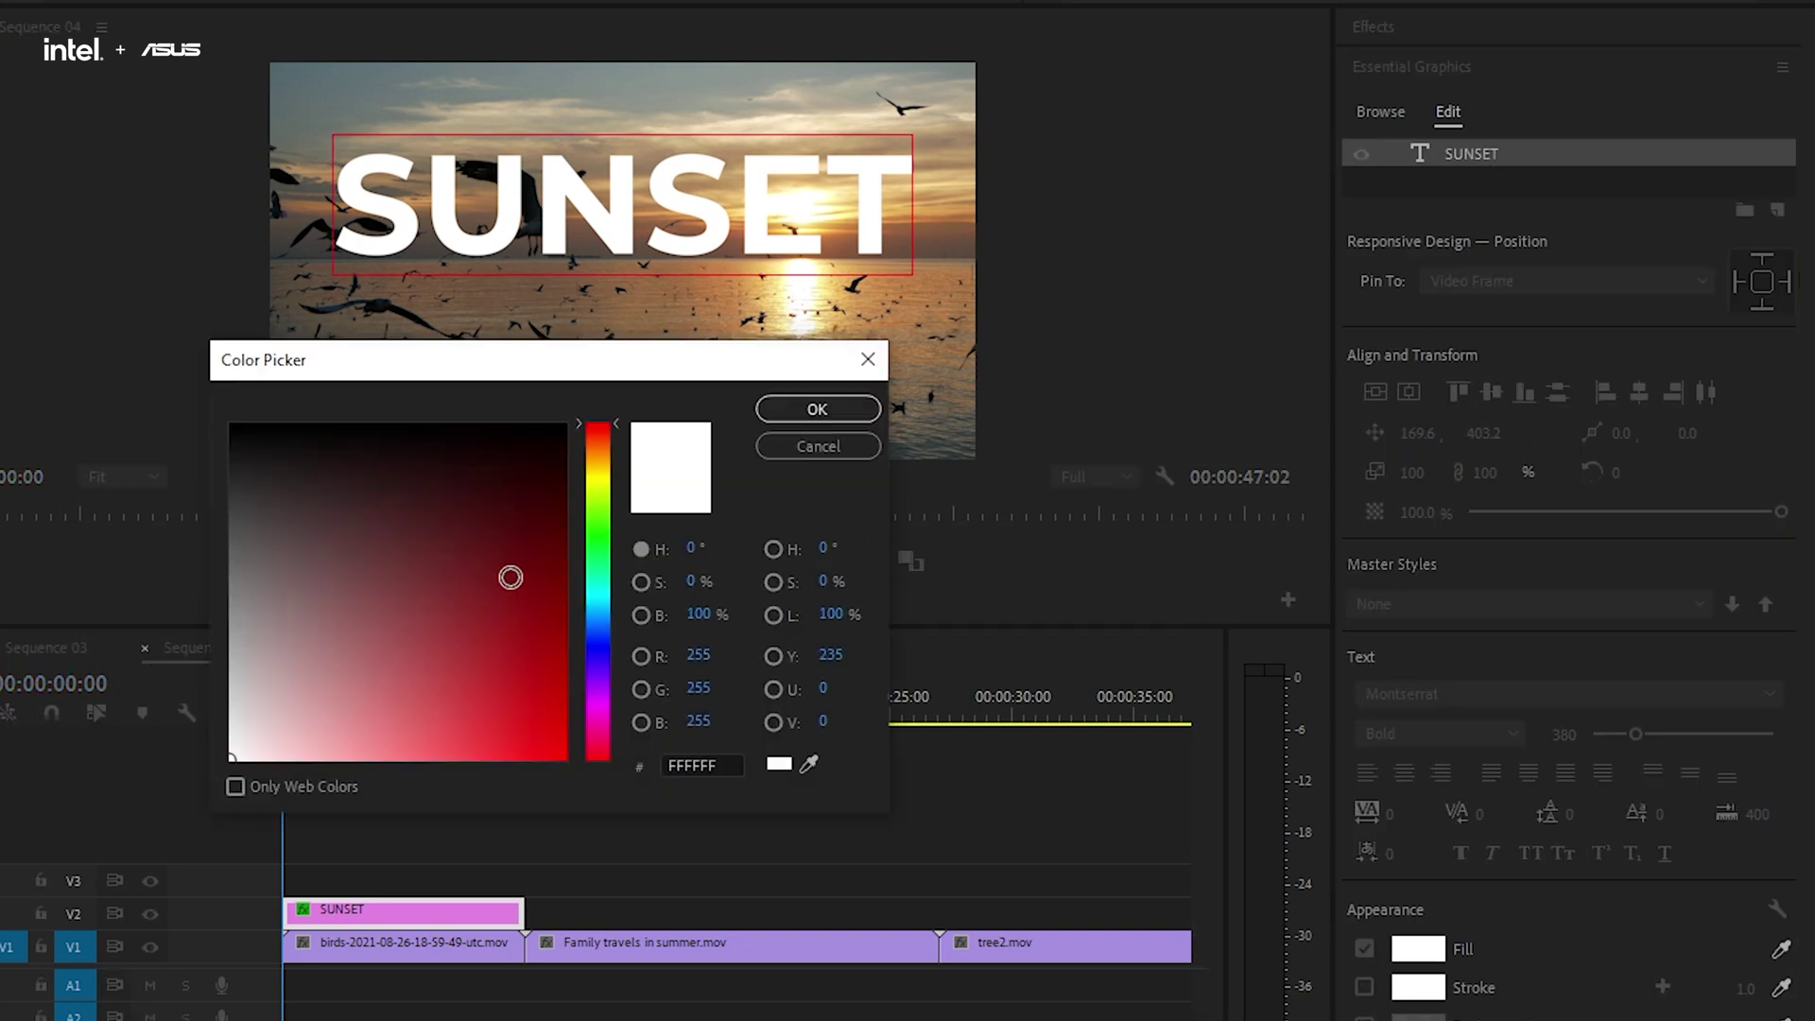
{"action": "left_click", "coordinate": [556, 574]}
{"action": "left_click", "coordinate": [818, 407]}
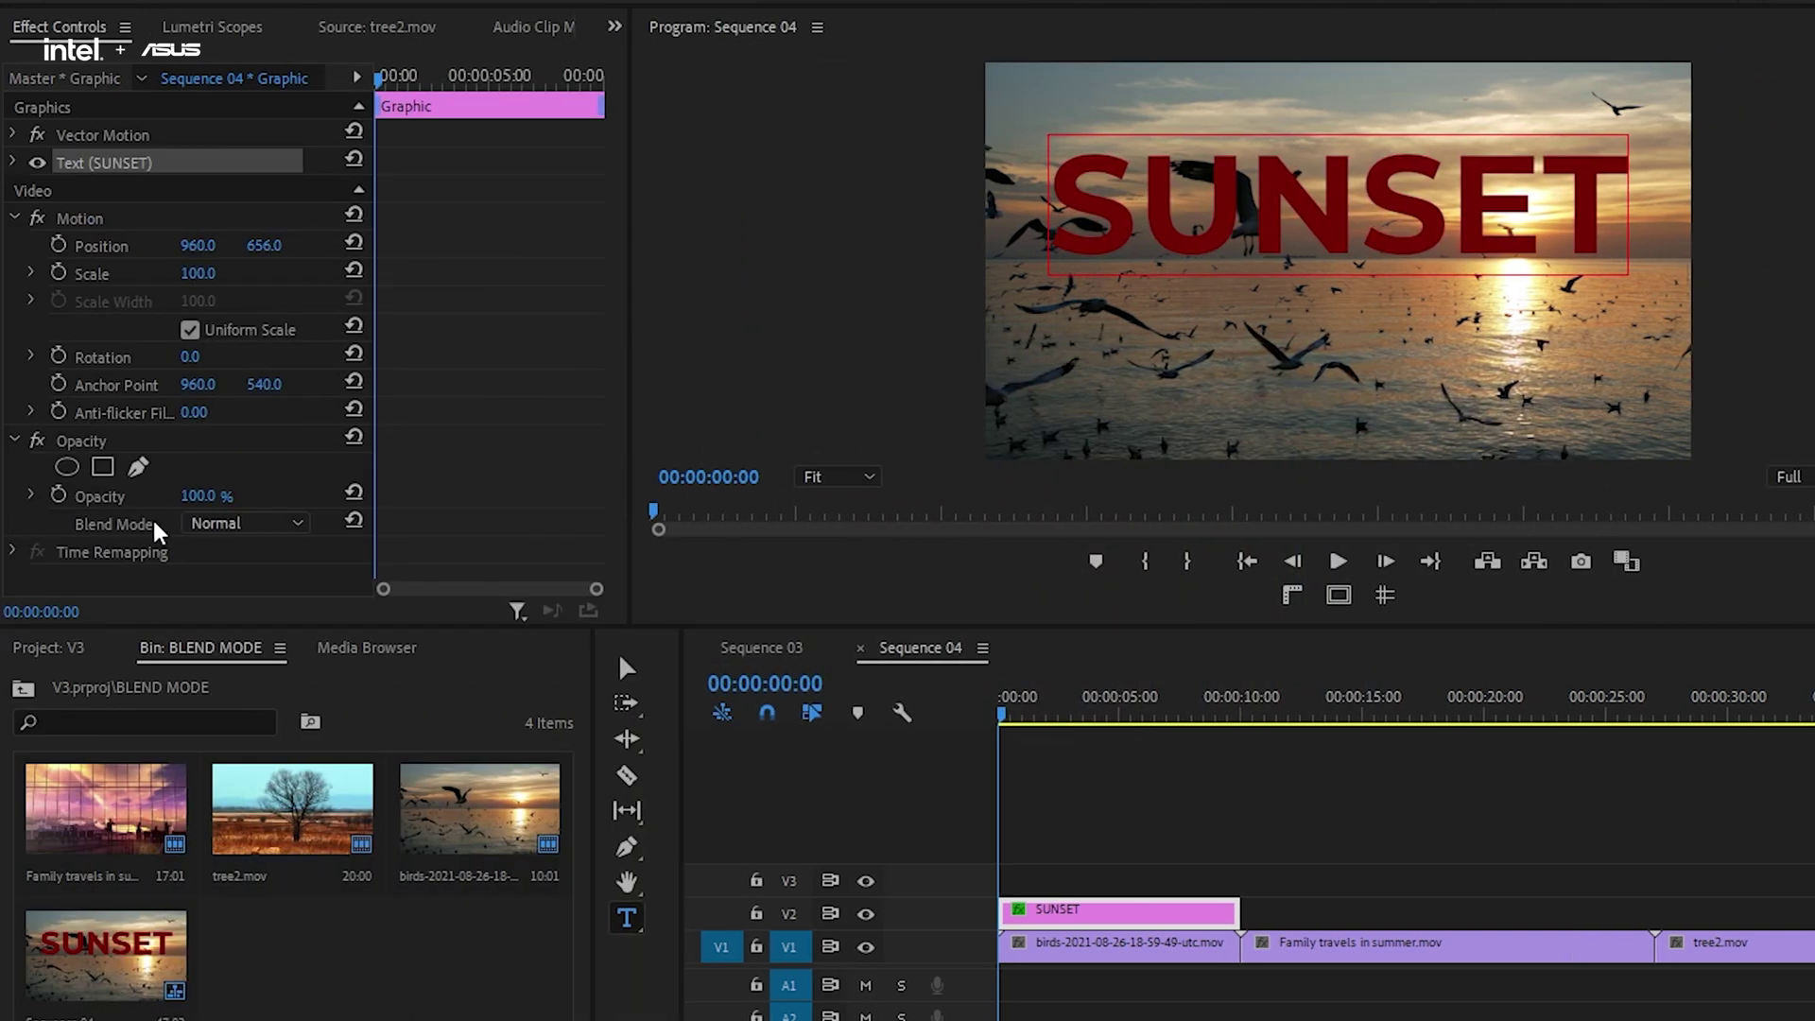
Try blend modes such as Dissolve on SUNSET, settle on Darken, and play it back.
{"action": "left_click", "coordinate": [264, 526]}
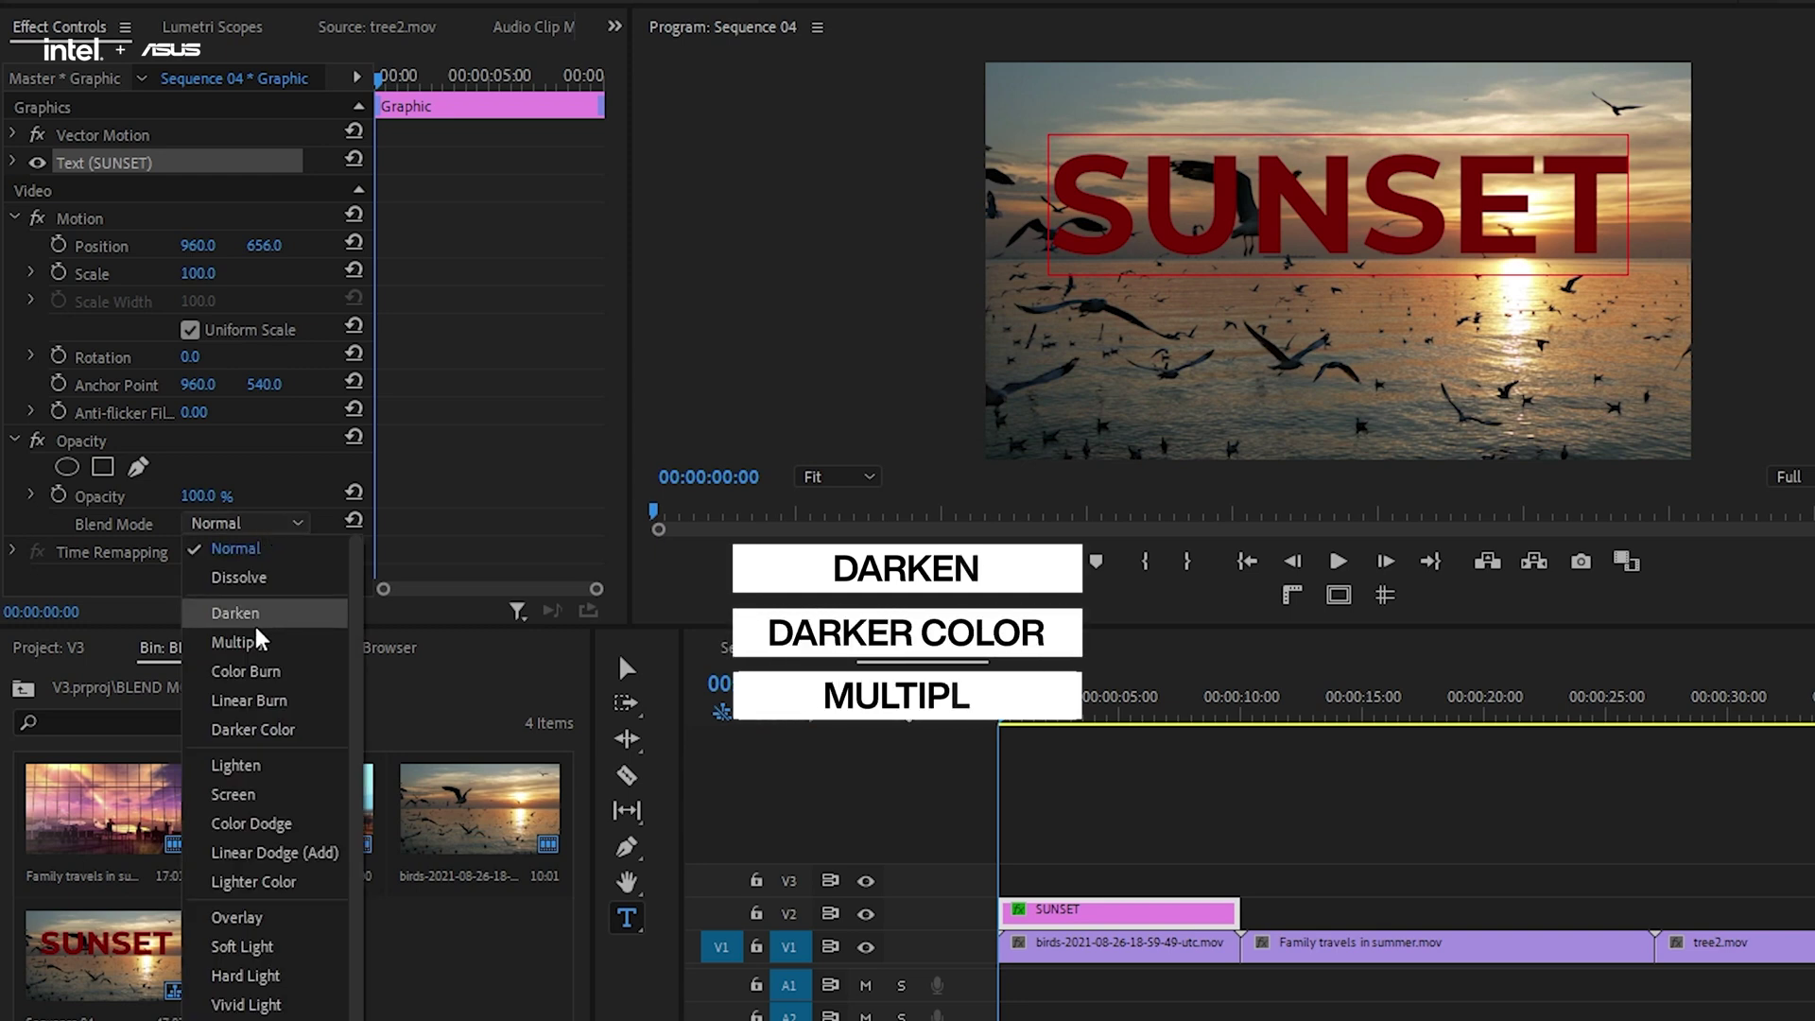
{"action": "left_click", "coordinate": [241, 576]}
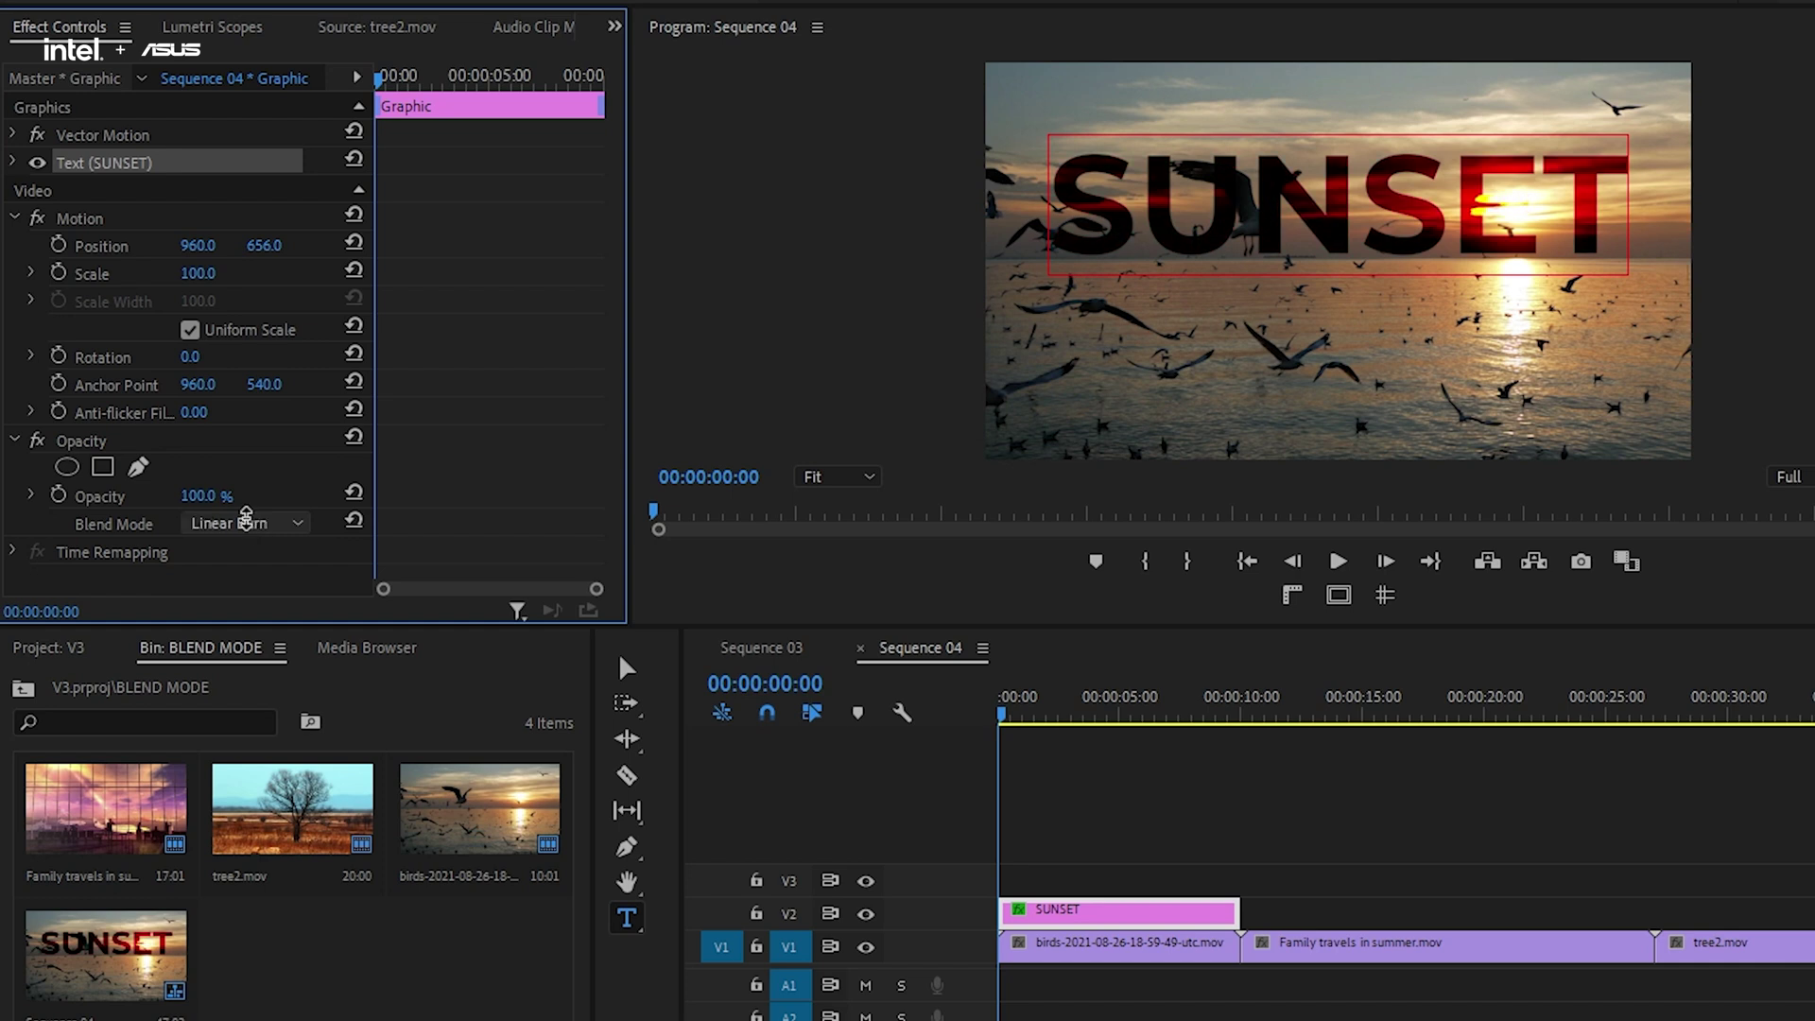
{"action": "key", "text": "space"}
{"action": "scroll", "coordinate": [246, 523], "scroll_direction": "up", "scroll_amount": 4}
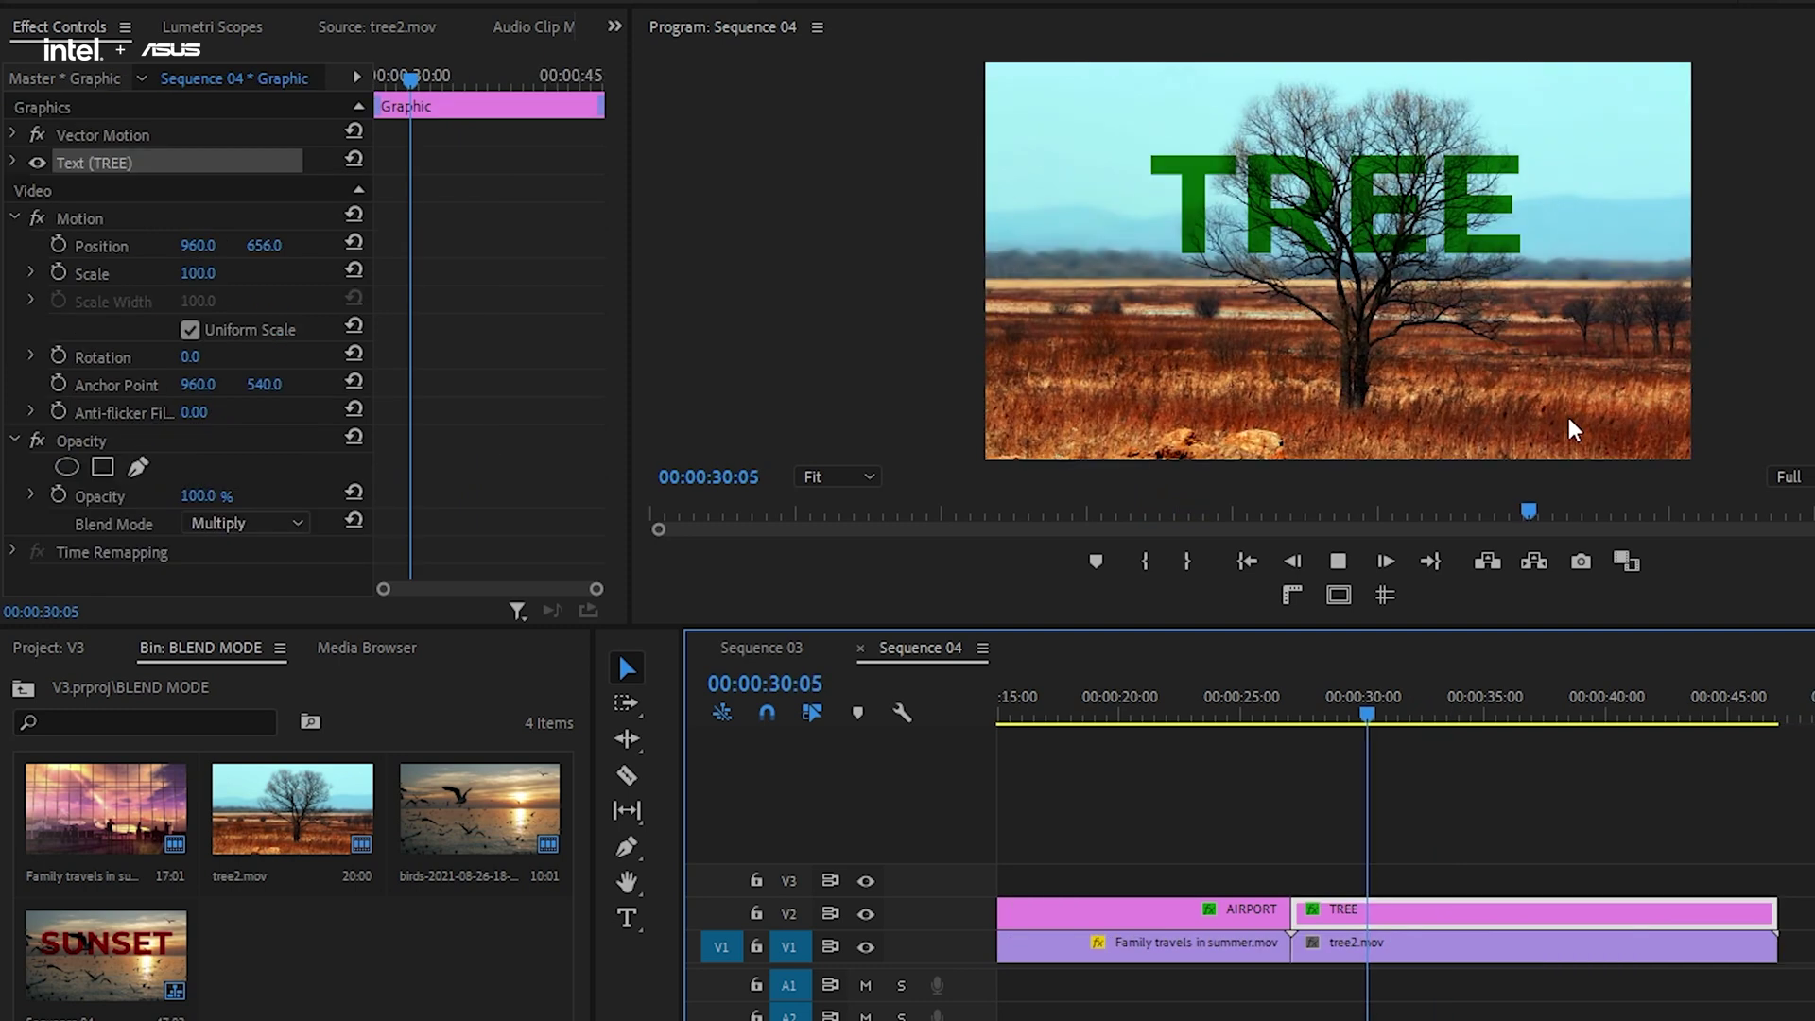
Select the TREE title over the tree clip on the timeline.
{"action": "left_click", "coordinate": [1569, 421]}
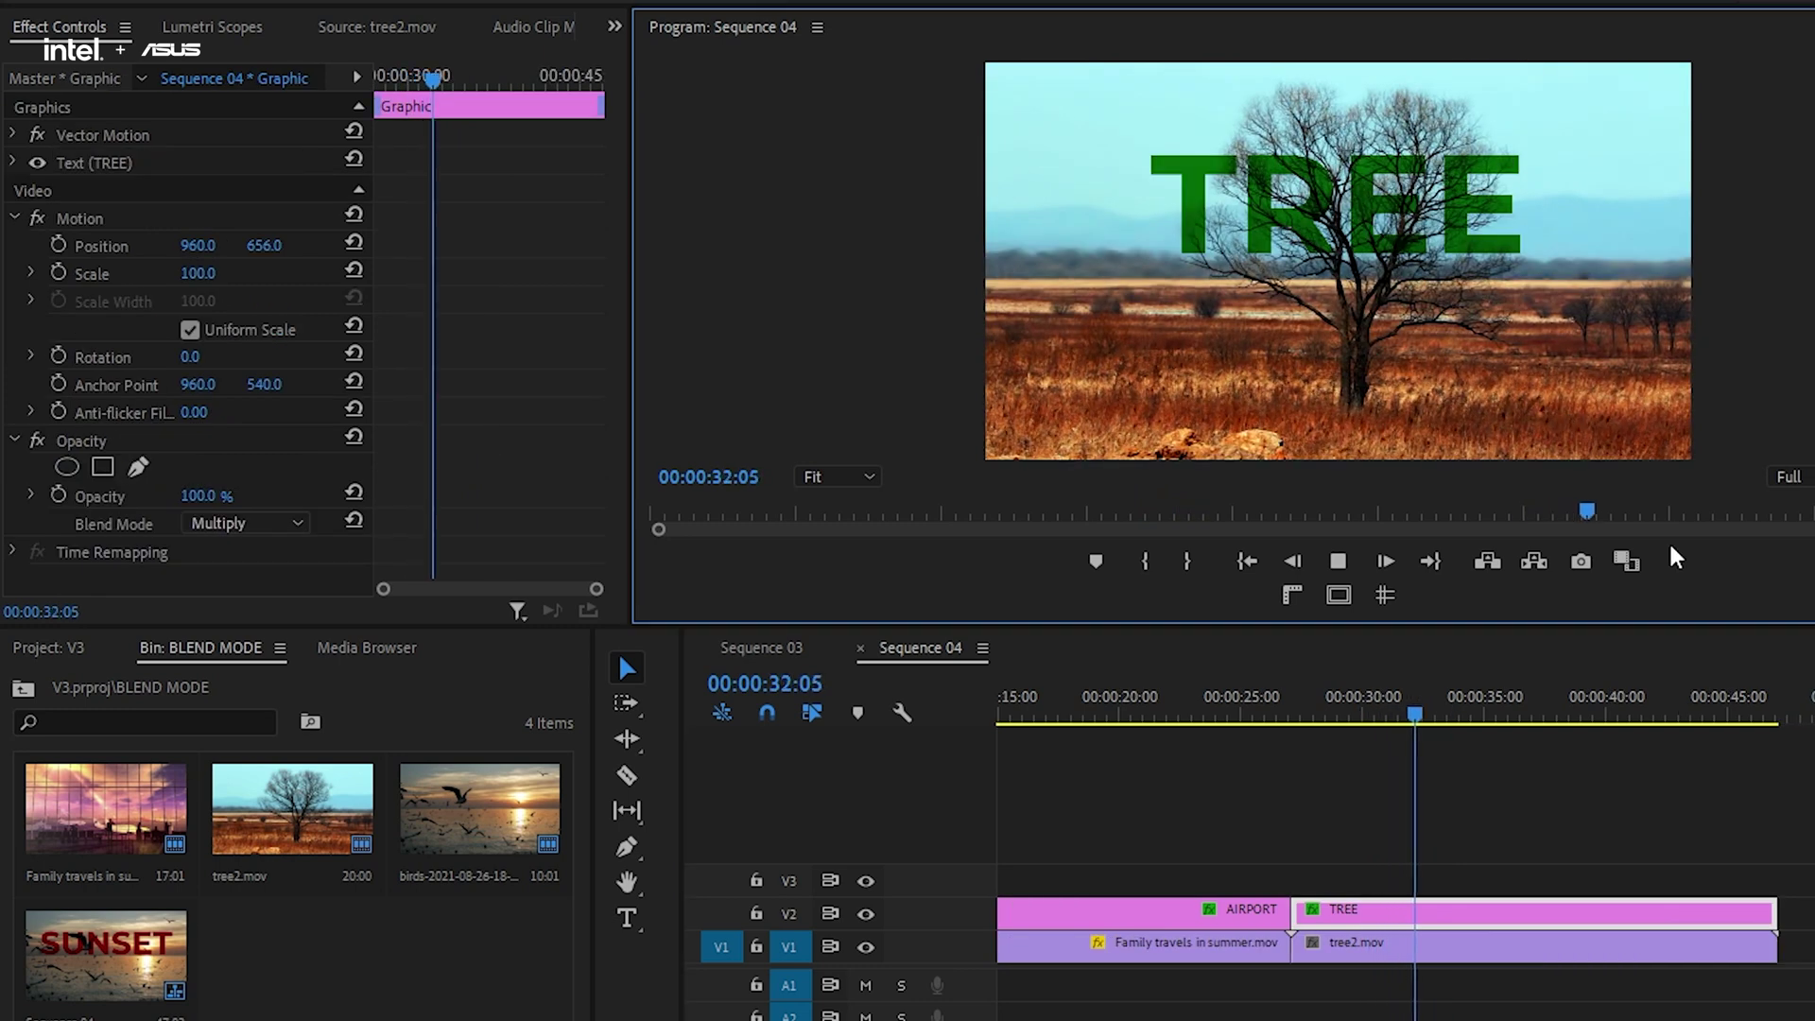